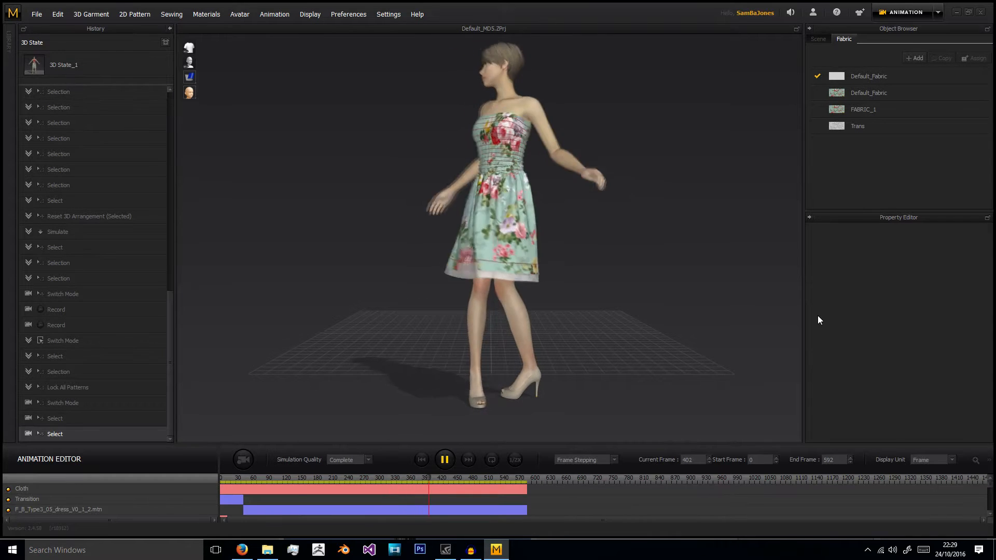
- Preview the dress animation in an enlarged 3D window, restore the layout, and switch the workspace to Simulation mode
click(795, 31)
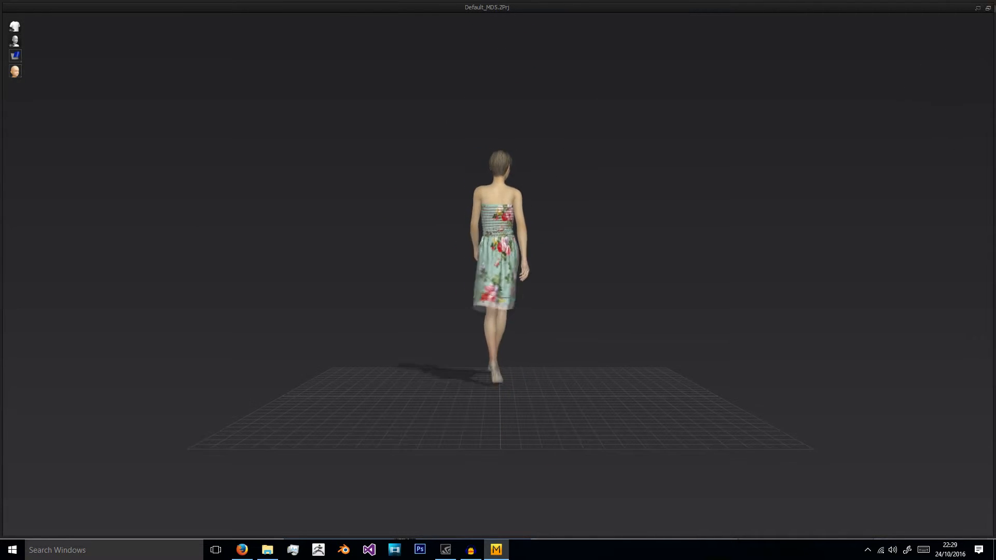
click(988, 8)
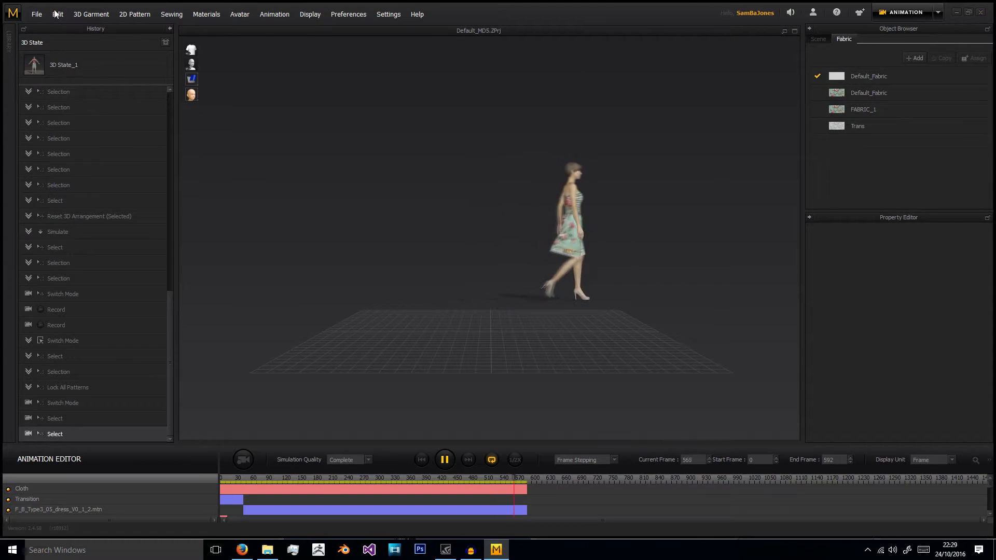
click(938, 12)
click(907, 31)
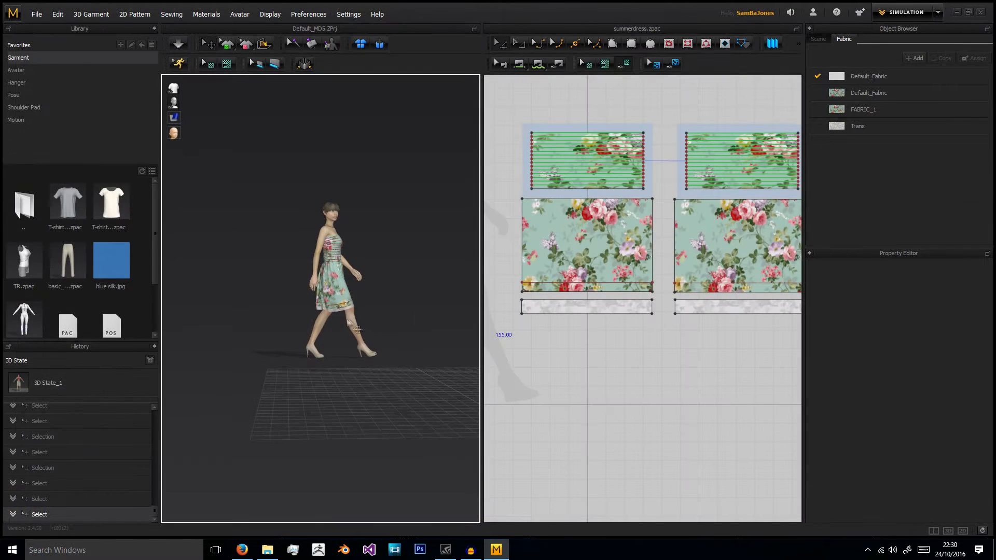
- Start a new project without saving the current one, and load the second female avatar from the avatar library
click(36, 14)
click(60, 30)
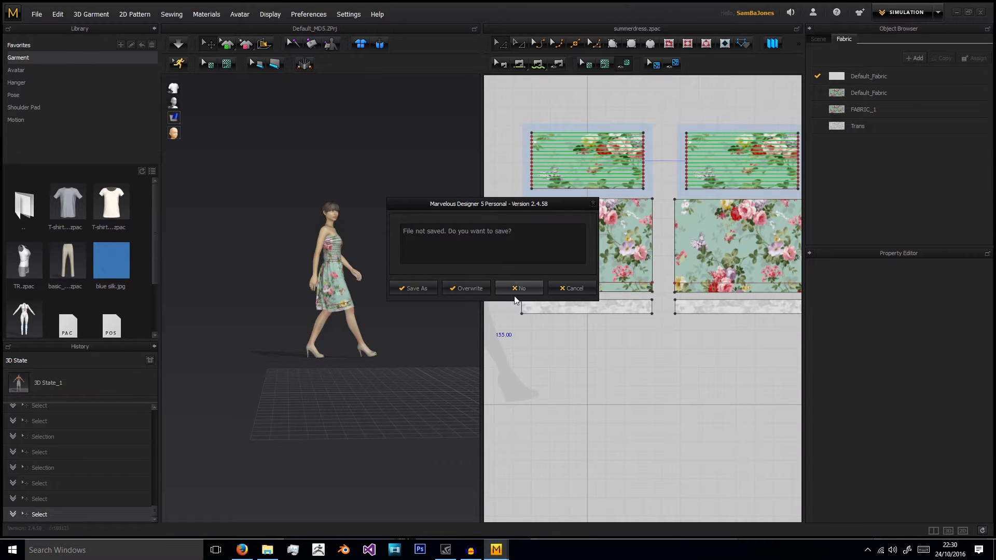
click(519, 289)
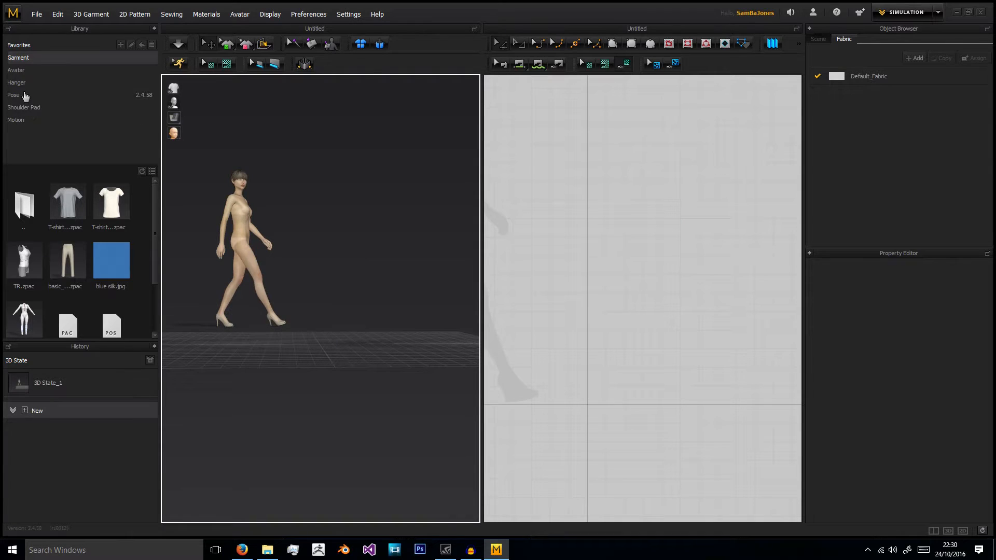
click(17, 71)
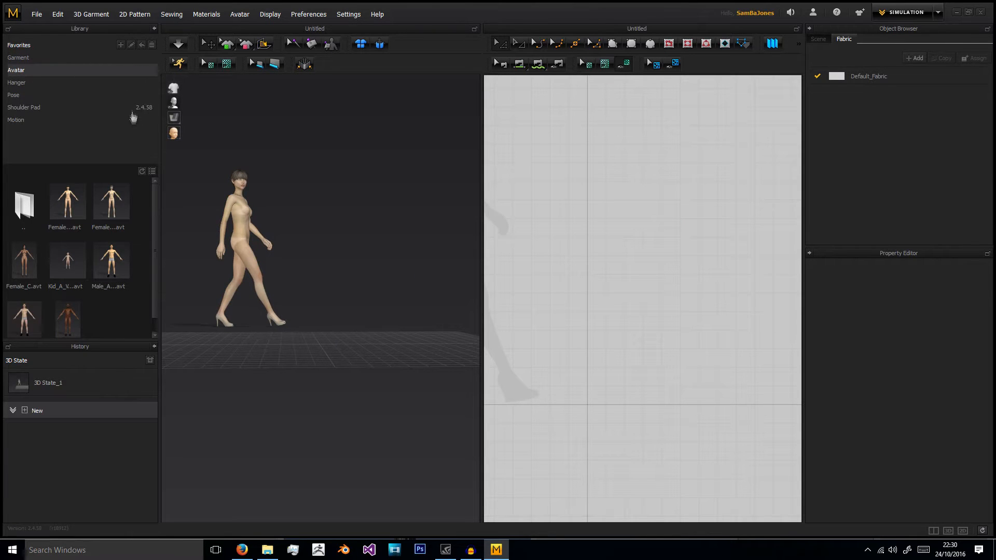
double_click(113, 216)
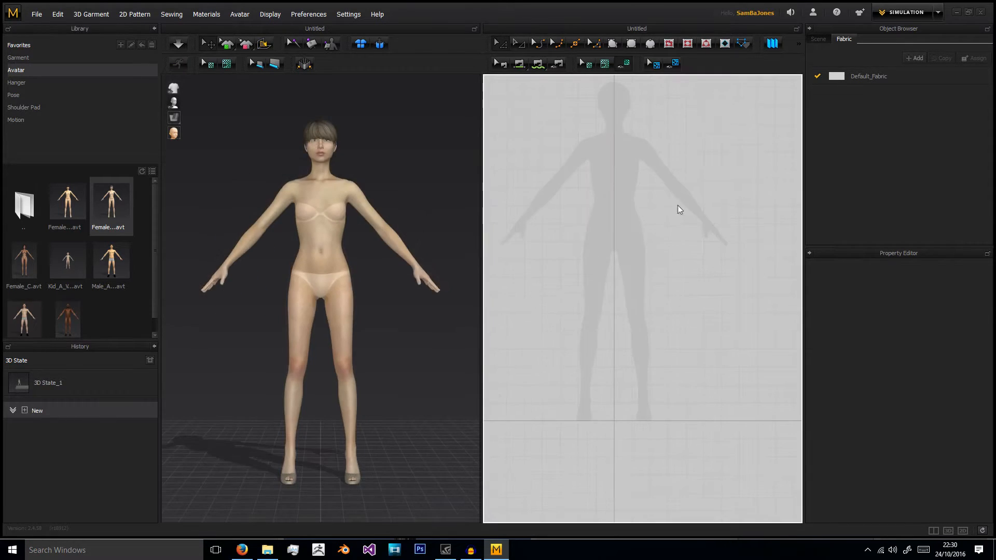
click(630, 45)
drag(614, 189, 629, 51)
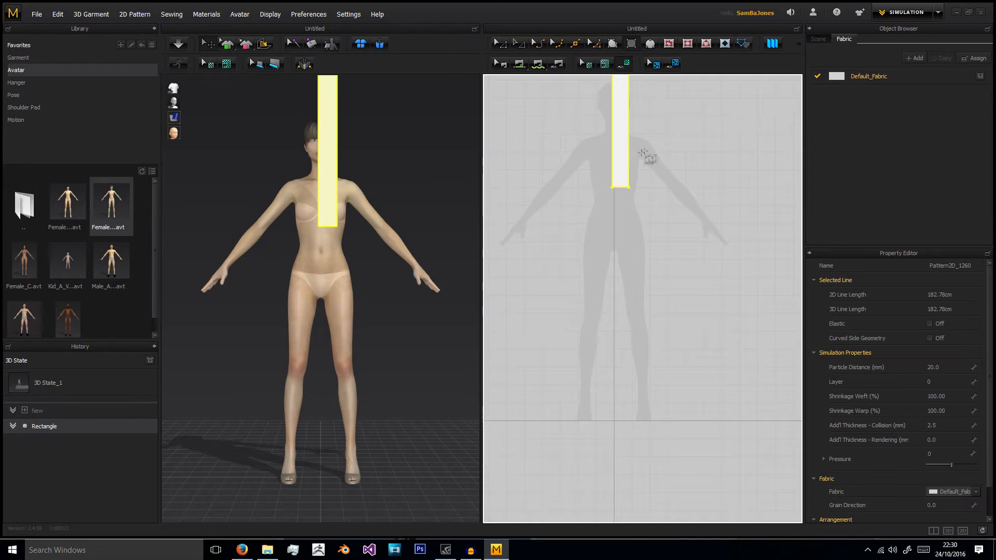
key(ctrl+z)
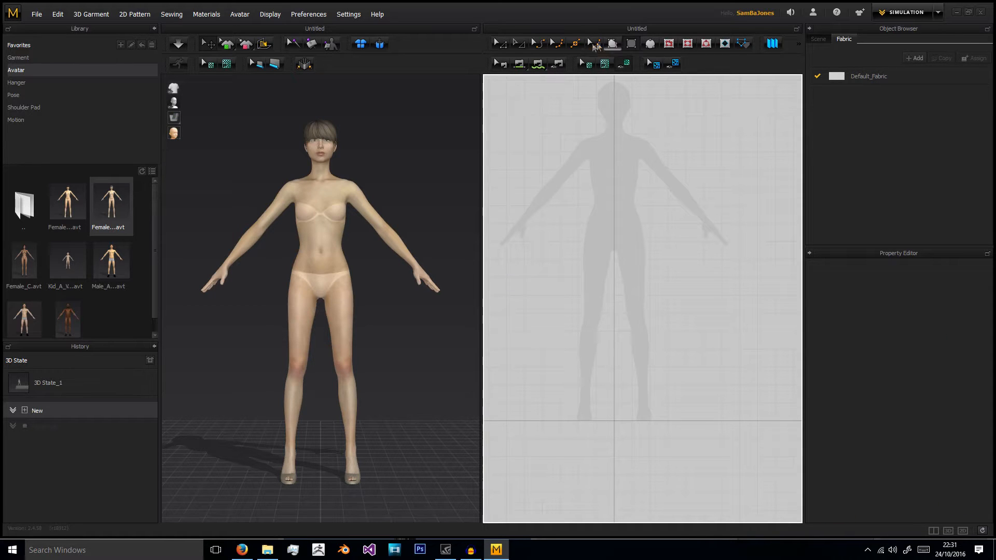
- Create a rectangle pattern 60 cm wide and 30 cm high over the avatar silhouette's upper body
click(632, 45)
click(612, 159)
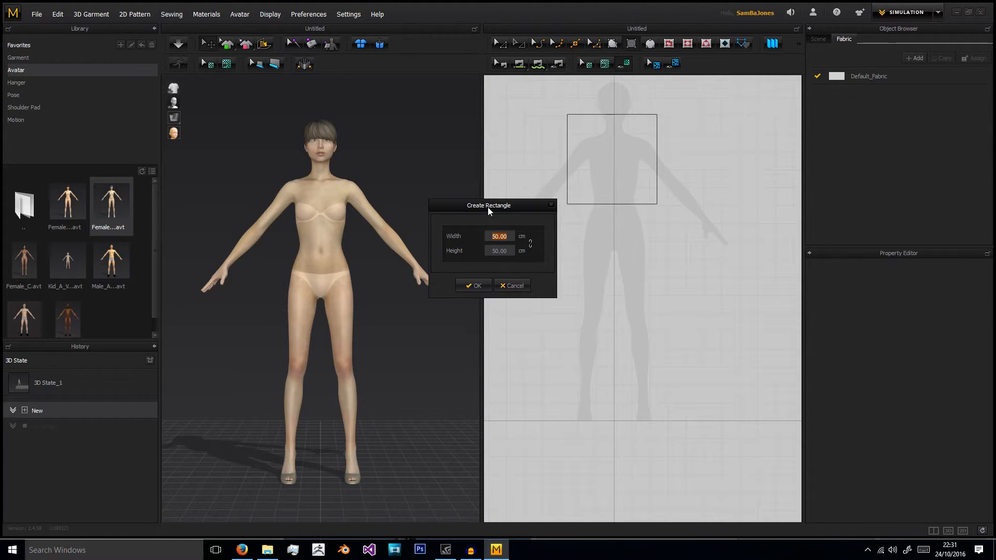
text(60)
text(30)
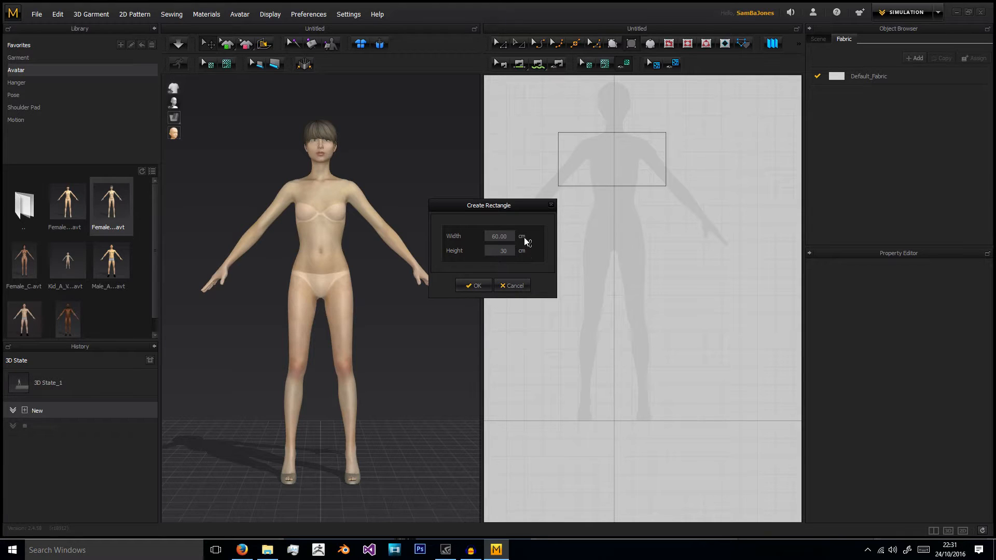
click(506, 236)
click(477, 288)
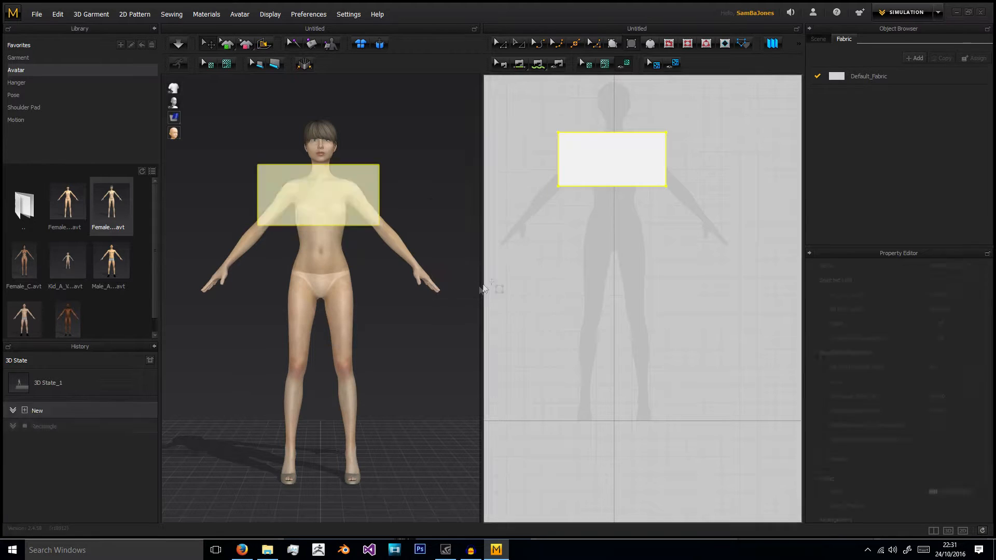
- Reposition the rectangle over the silhouette's torso and reset its 2D arrangement so the 3D piece sits in front of the avatar
drag(624, 148, 635, 176)
click(410, 147)
right_drag(342, 163, 372, 178)
right_click(365, 172)
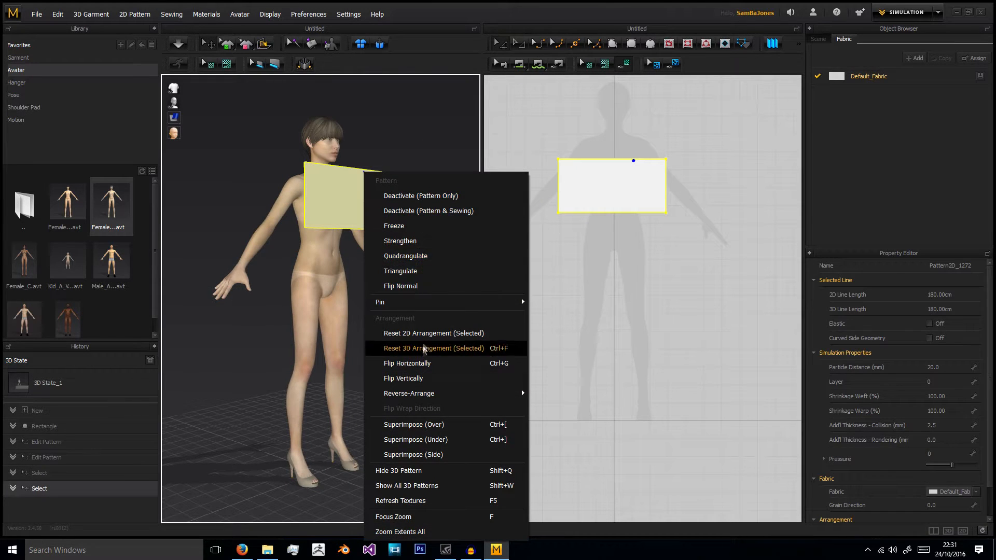
click(430, 334)
right_drag(428, 226, 356, 213)
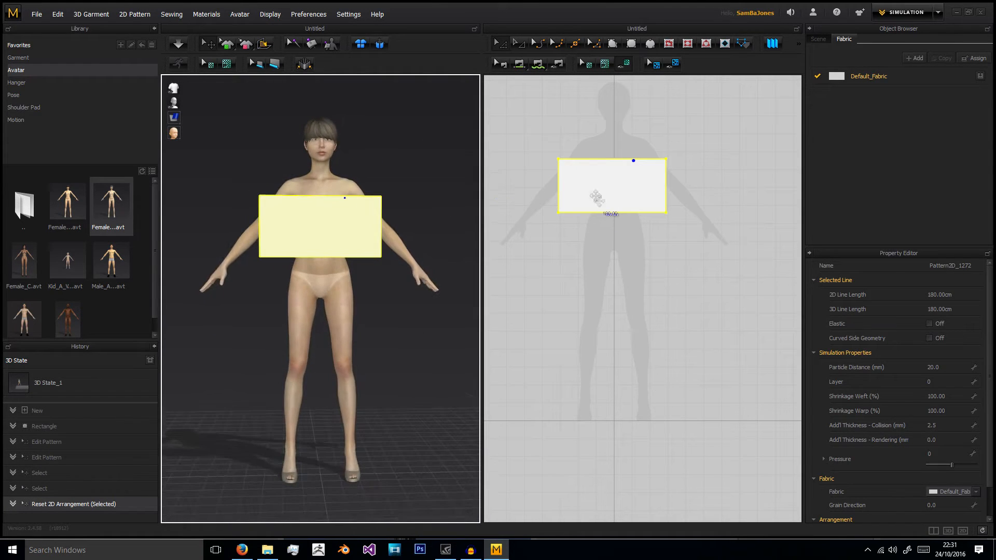
drag(616, 185, 615, 181)
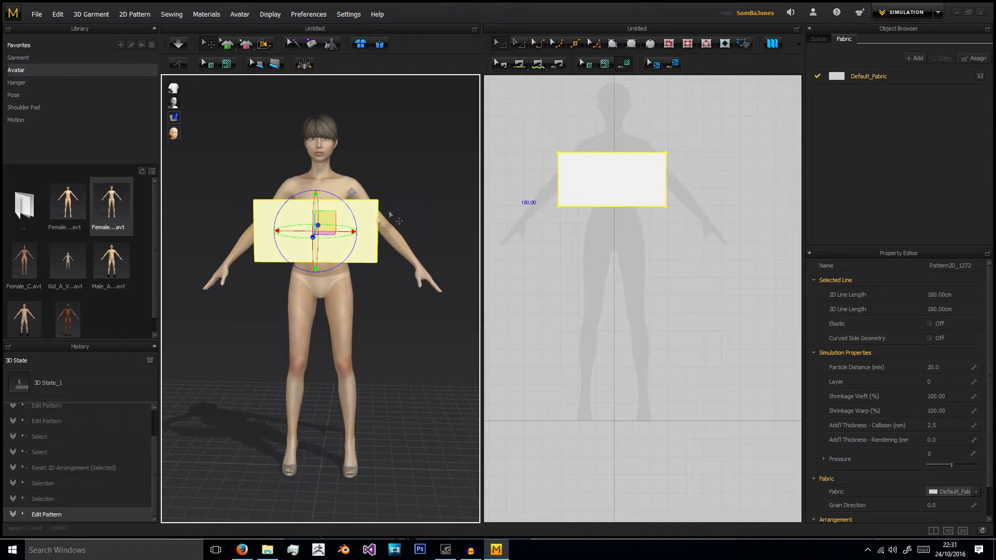
right_click(363, 220)
click(426, 160)
right_drag(426, 164, 382, 186)
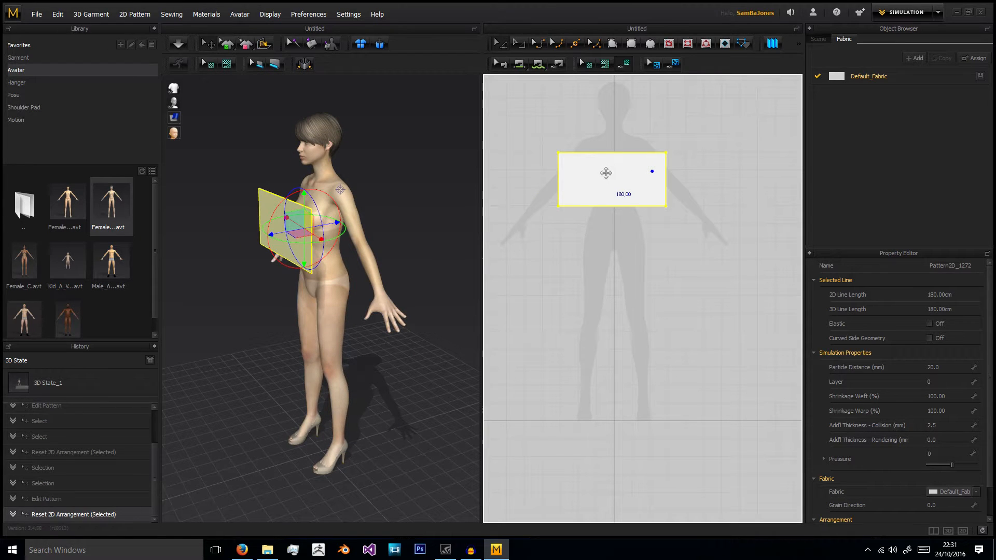
- Make a symmetric copy of the rectangle pattern and place it beside the original in the 2D window
middle_drag(678, 181, 645, 189)
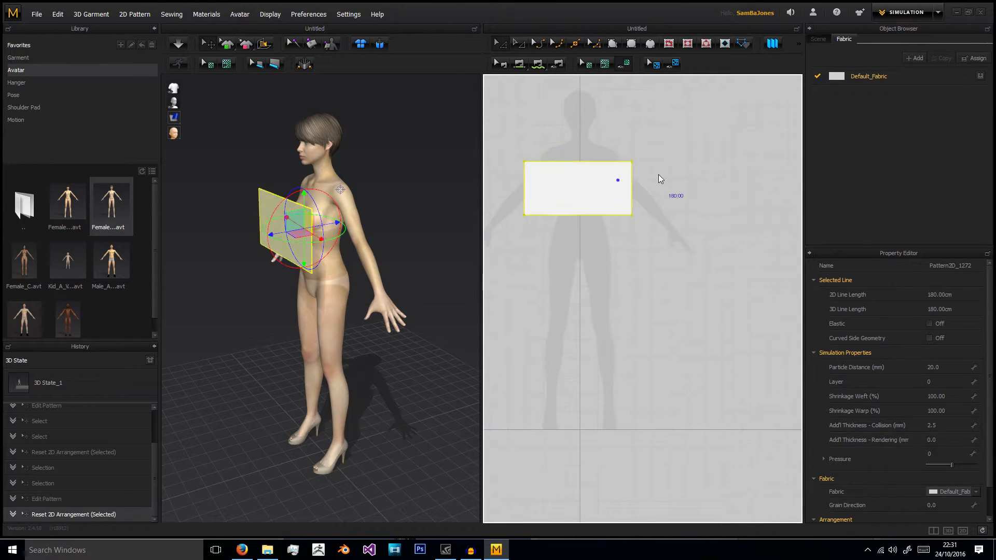
click(659, 175)
right_click(668, 172)
click(704, 211)
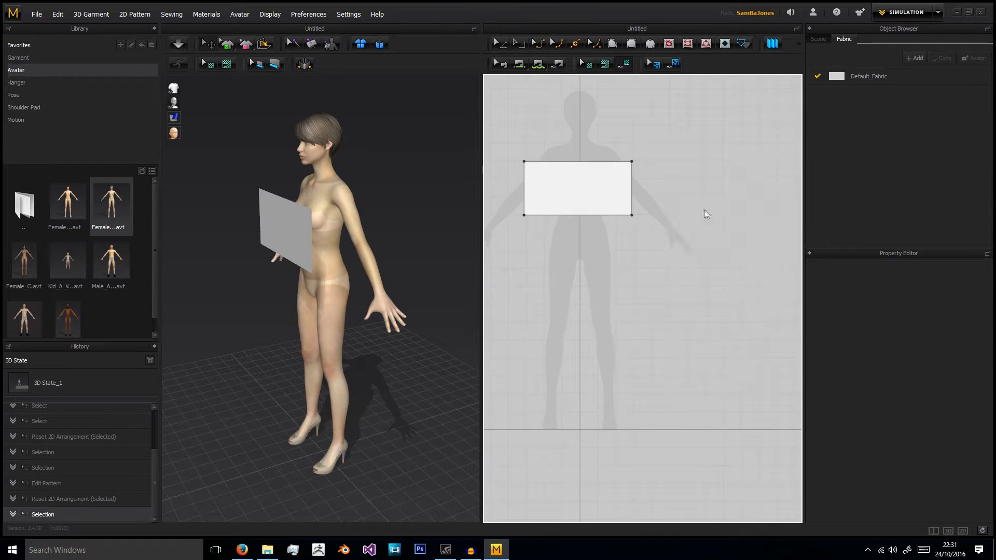
click(724, 188)
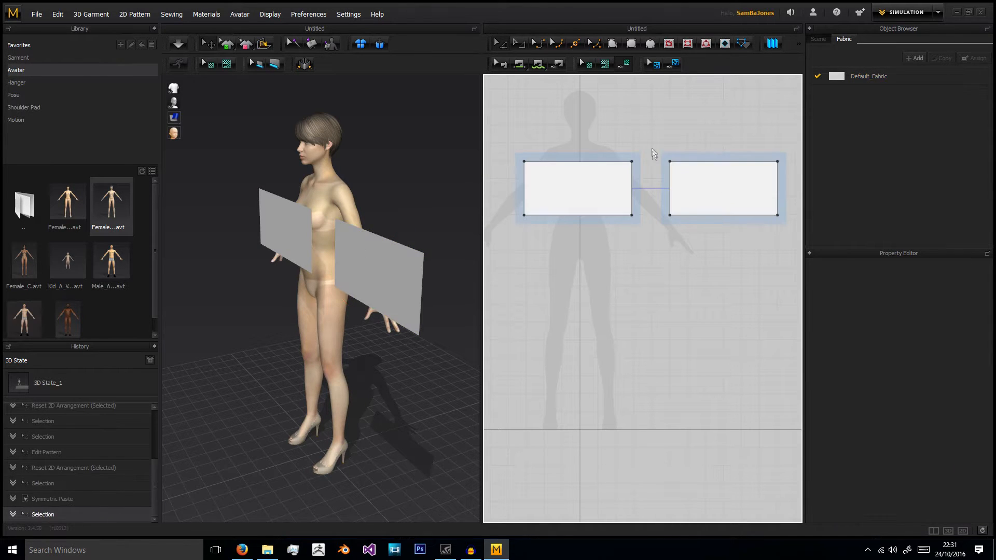
- Try reshaping the mirrored rectangles by moving their inner corner points, and undo the changes
drag(670, 161, 676, 207)
drag(676, 207, 668, 150)
drag(632, 215, 594, 238)
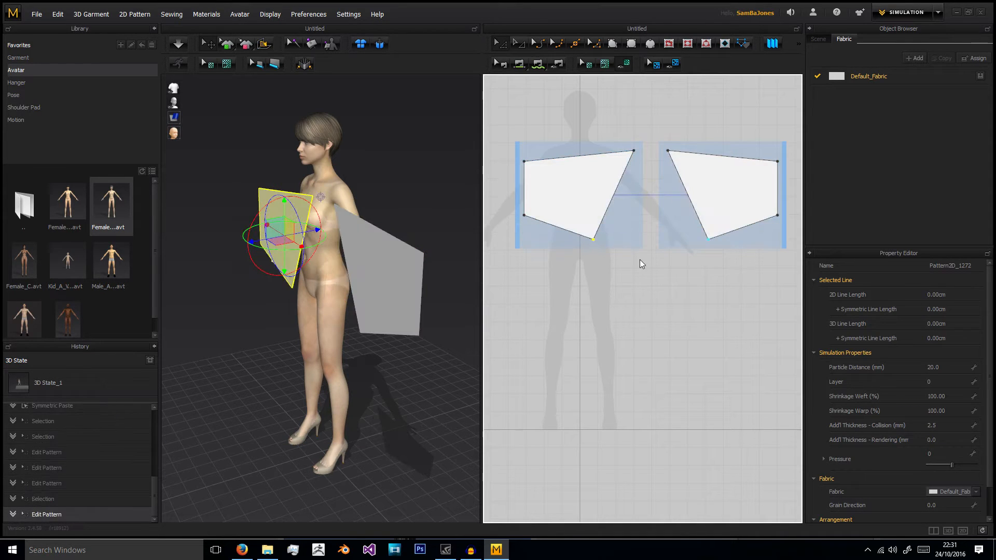
key(ctrl+z)
key(ctrl+z)
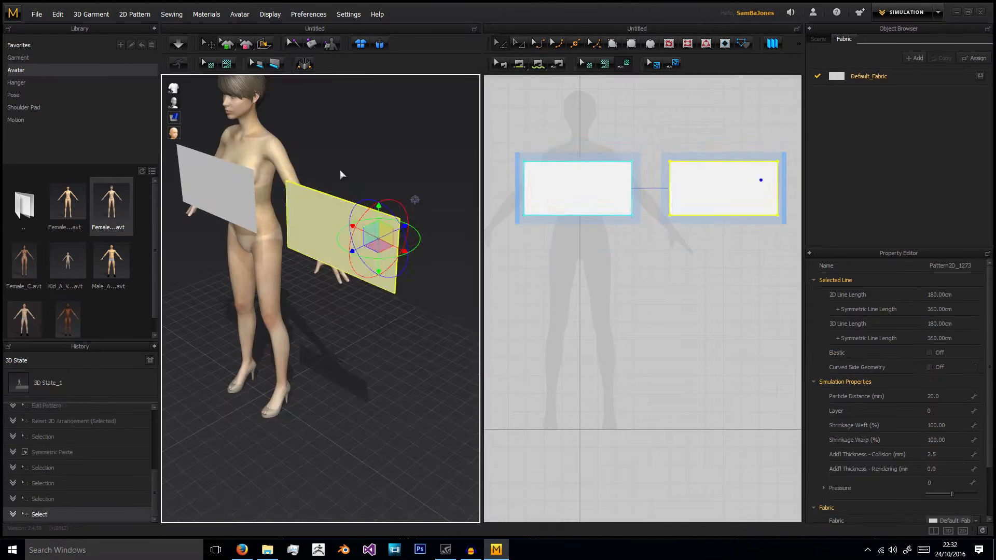
- Flip the copied rectangle horizontally in the 3D window
click(341, 173)
right_drag(341, 173, 306, 171)
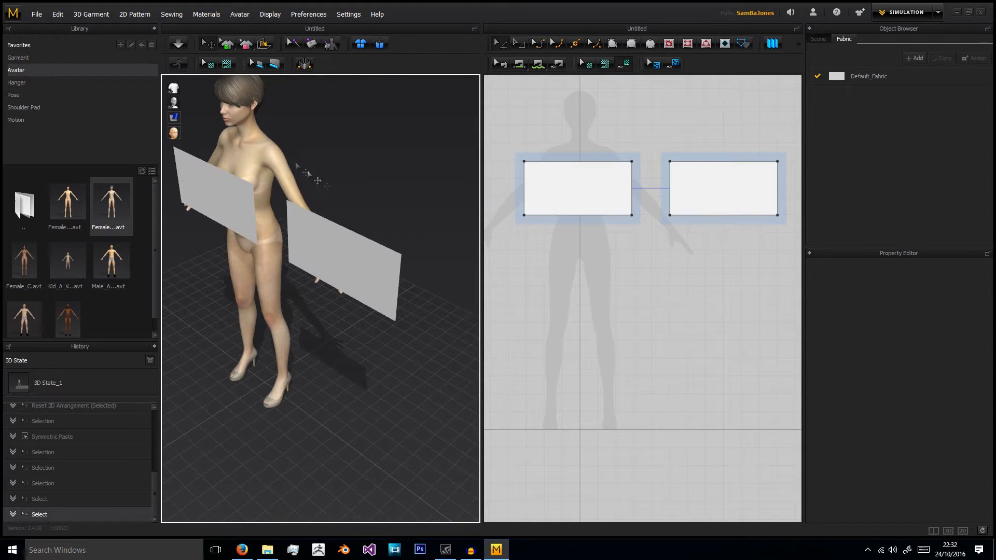
right_drag(318, 210, 343, 192)
click(343, 192)
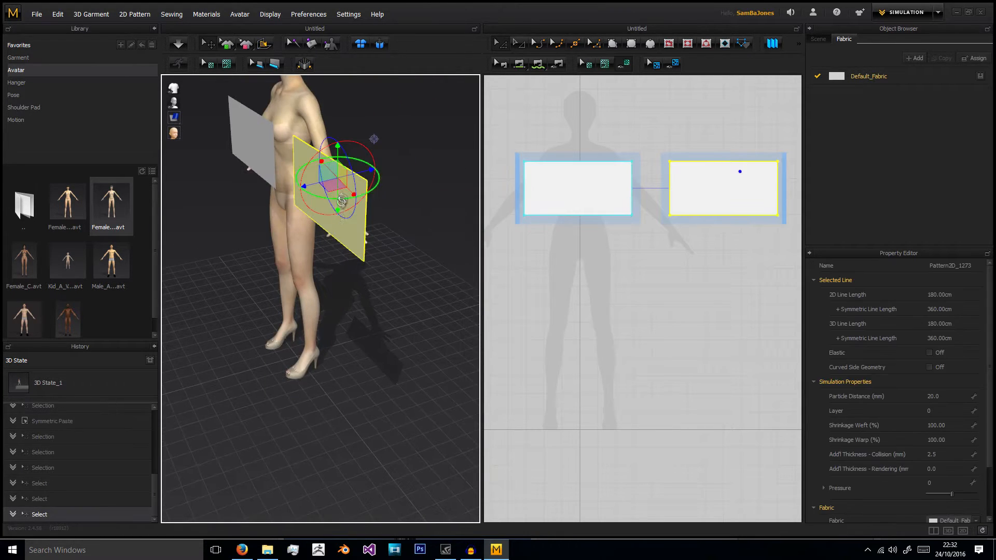
right_click(351, 238)
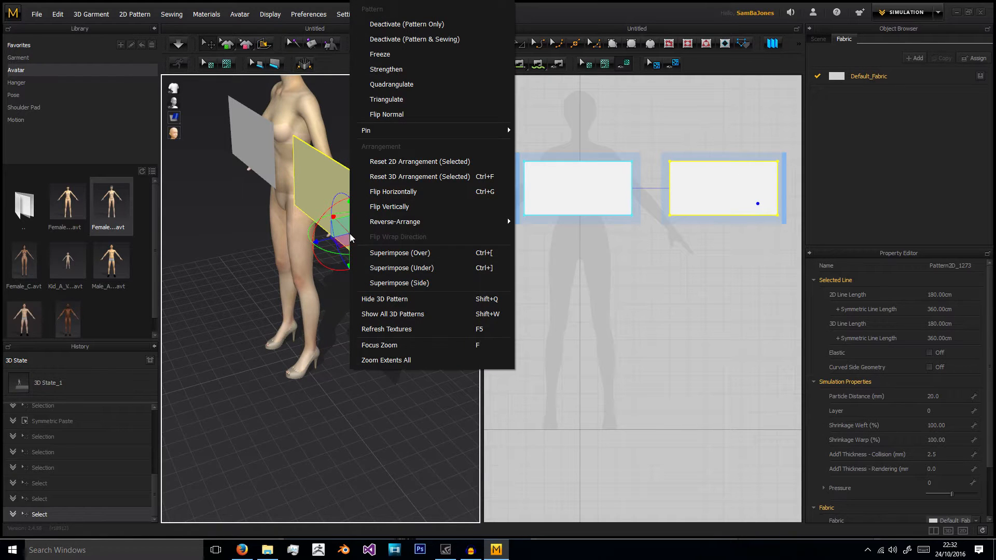
click(403, 191)
right_drag(387, 195, 360, 260)
click(419, 184)
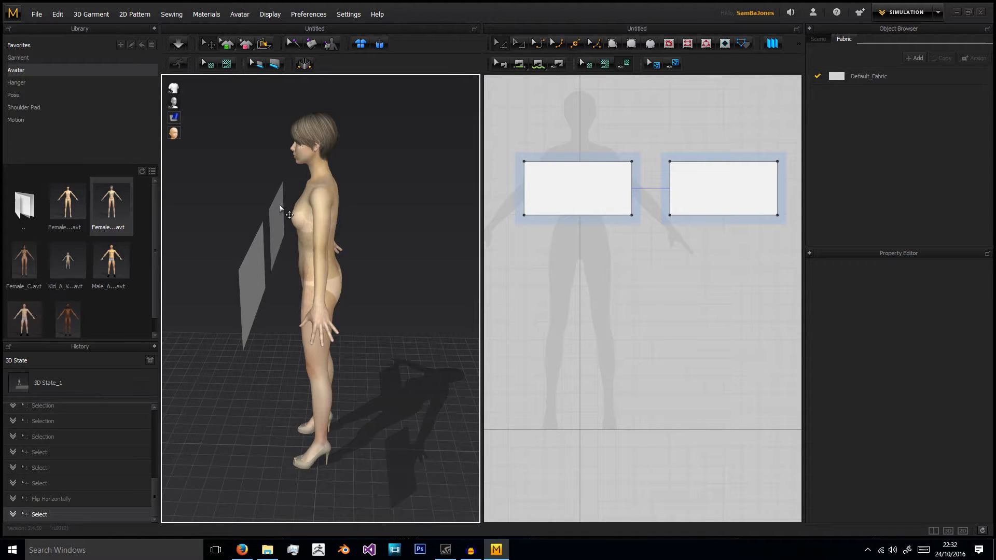
- Show the avatar's arrangement points and move the original rectangle farther out from the avatar's chest
mouse_move(175, 105)
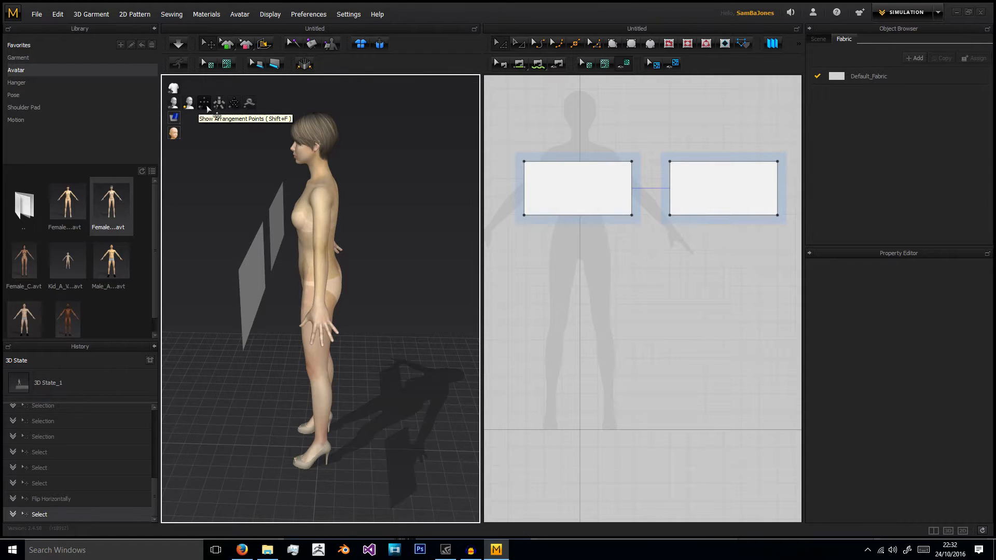
click(206, 106)
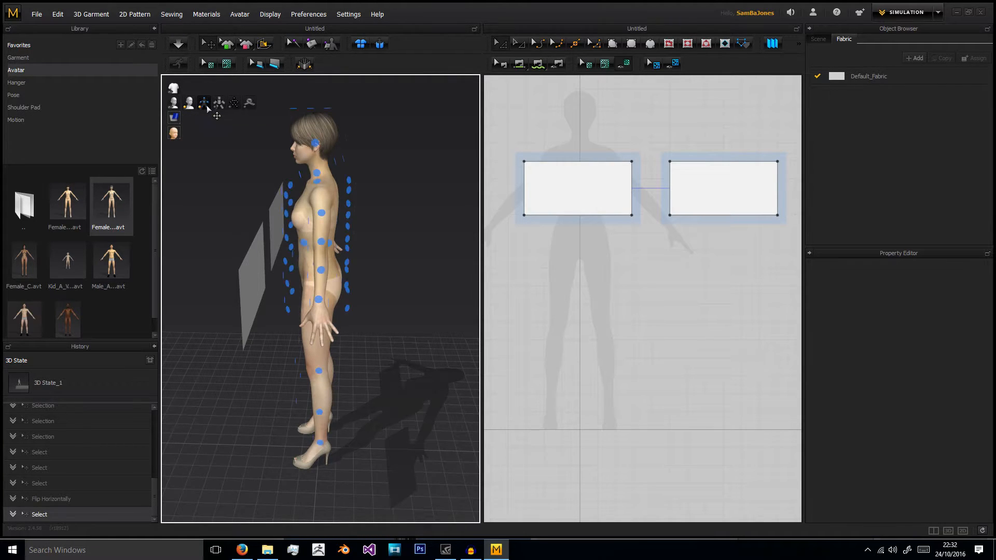
right_drag(207, 156, 260, 223)
click(261, 222)
right_drag(308, 199, 326, 207)
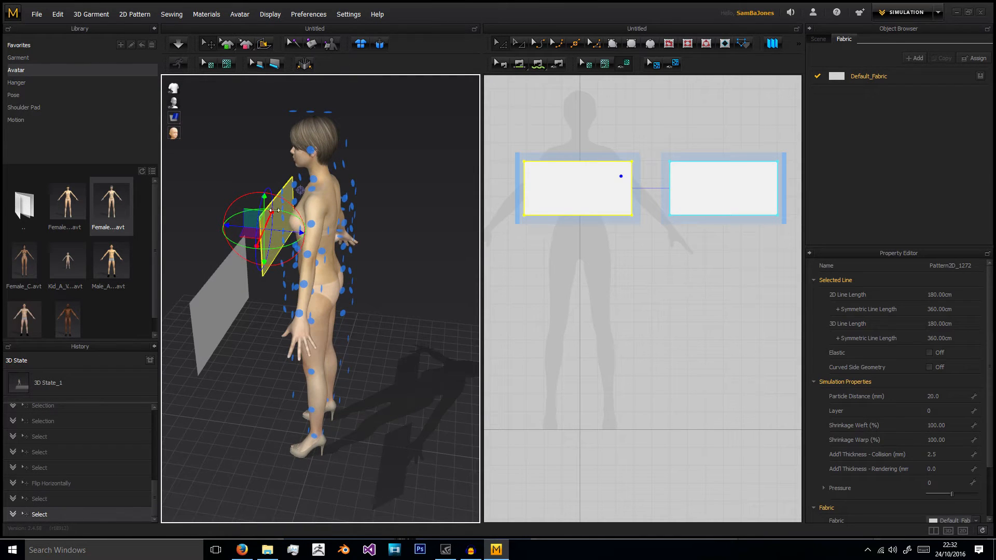
drag(284, 228, 221, 218)
- Place the original rectangle on an arrangement point at the front of the avatar's torso
right_drag(217, 208, 291, 252)
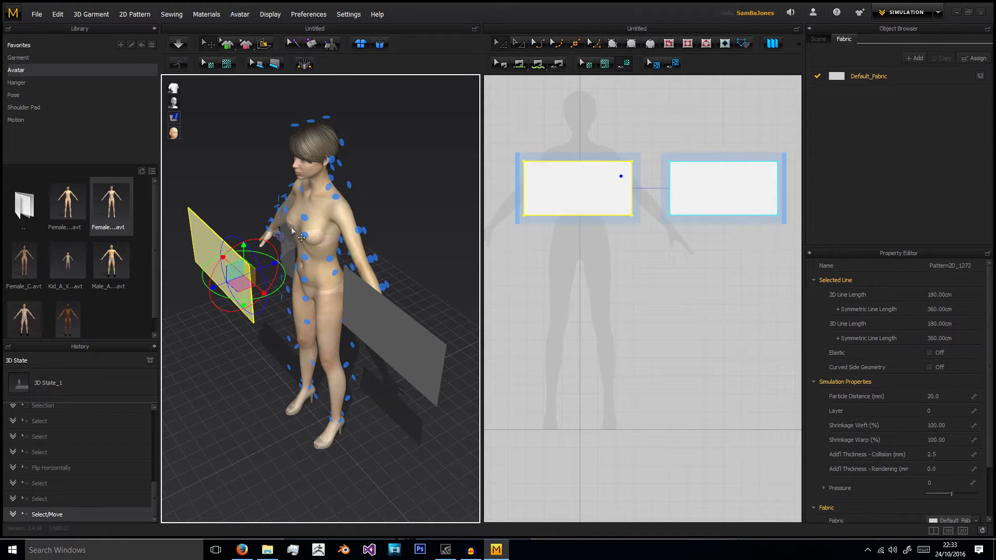
right_drag(296, 239, 420, 238)
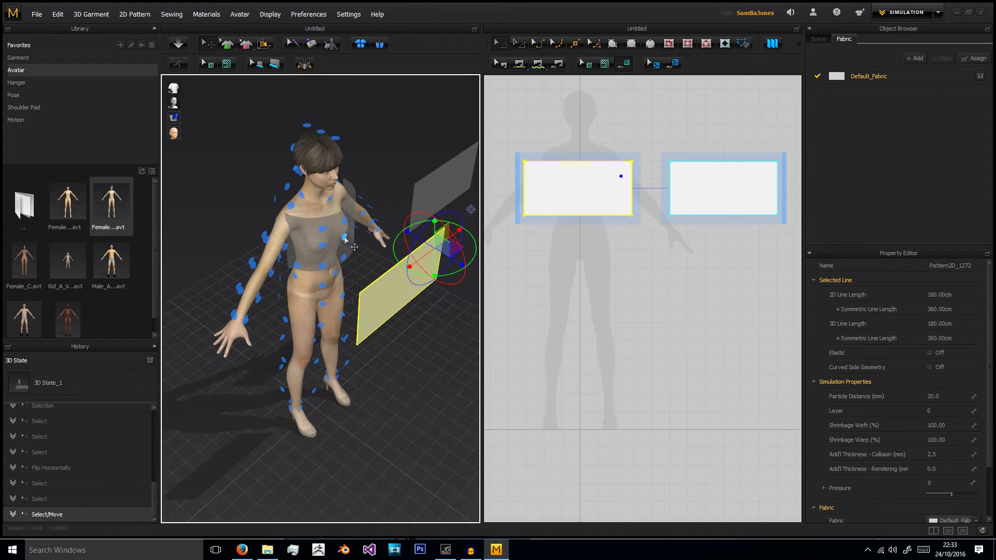
right_drag(352, 267, 354, 244)
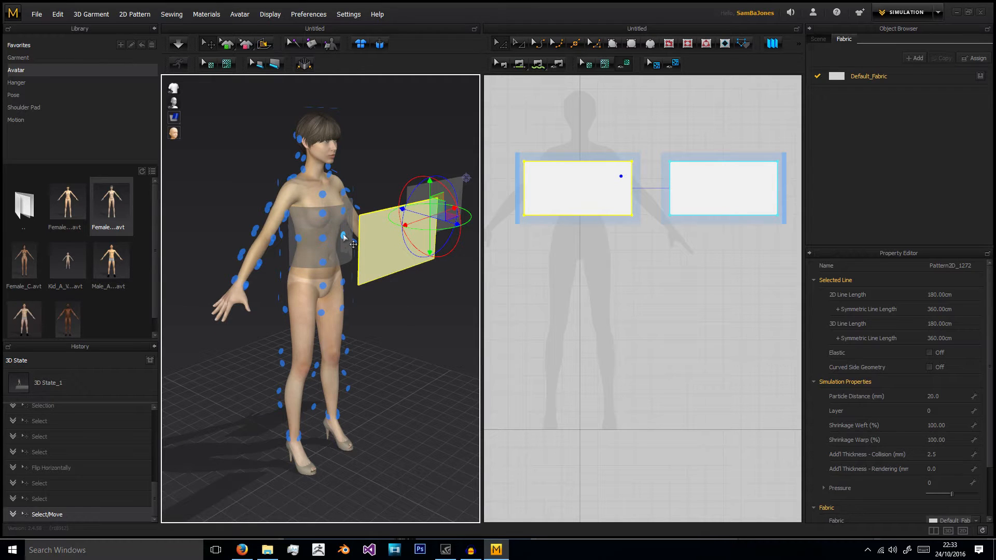
click(343, 235)
- Place the copied rectangle on an arrangement point at the back of the avatar's torso
click(396, 133)
right_drag(396, 133, 335, 243)
click(263, 251)
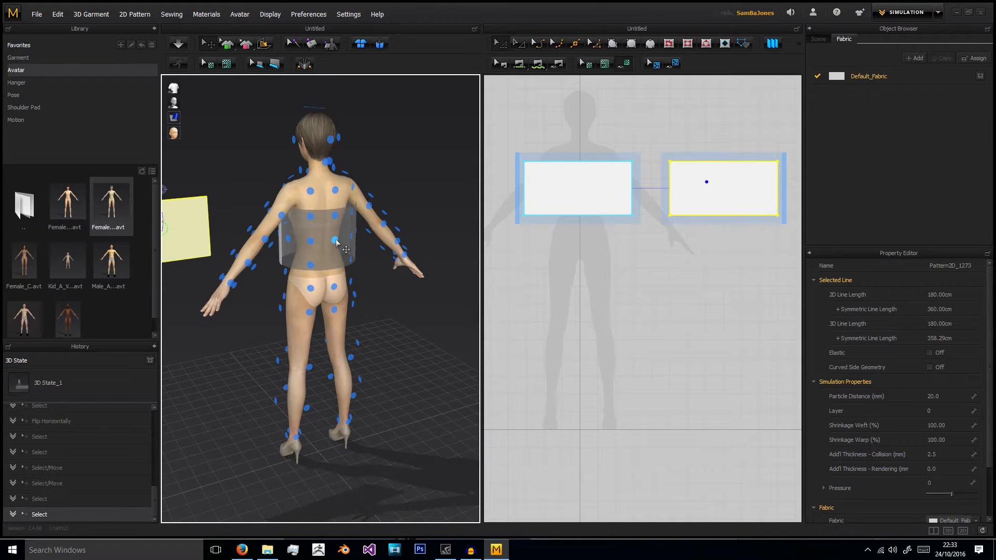
click(336, 243)
click(393, 283)
right_drag(393, 283, 276, 190)
- Sew the two rectangles together with Segment Sewing, joining their facing inner edges and their outer side edges
click(519, 64)
click(632, 173)
click(671, 177)
click(778, 189)
click(525, 187)
middle_drag(605, 145, 632, 110)
click(498, 43)
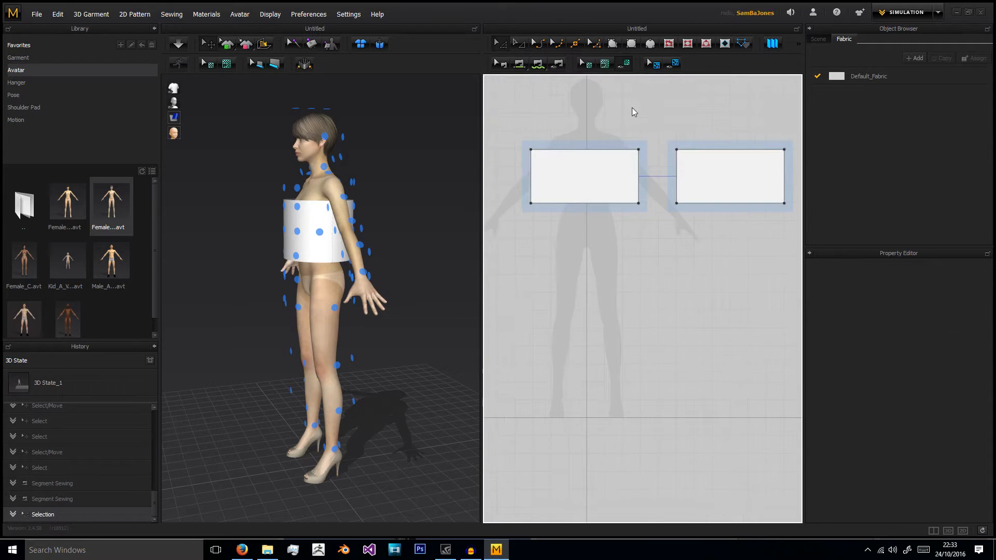
right_drag(385, 152, 432, 176)
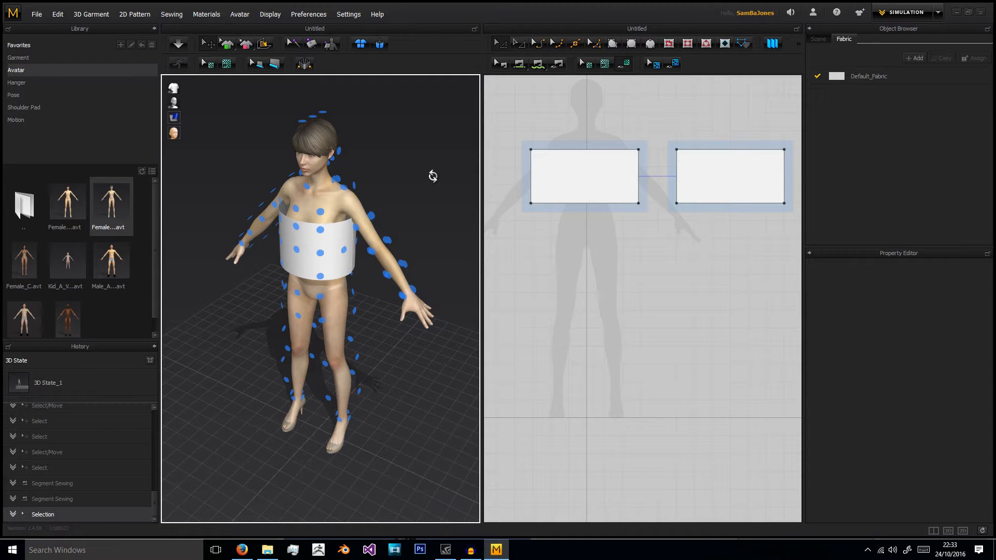
middle_drag(585, 143, 574, 152)
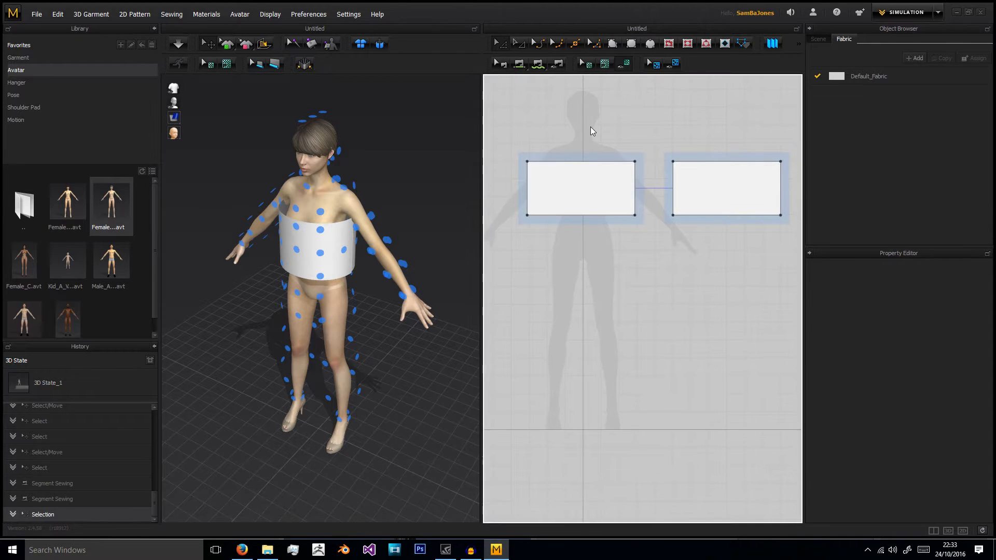
- Split the front rectangle's side edge facing the back rectangle uniformly into 15 segments
right_click(636, 177)
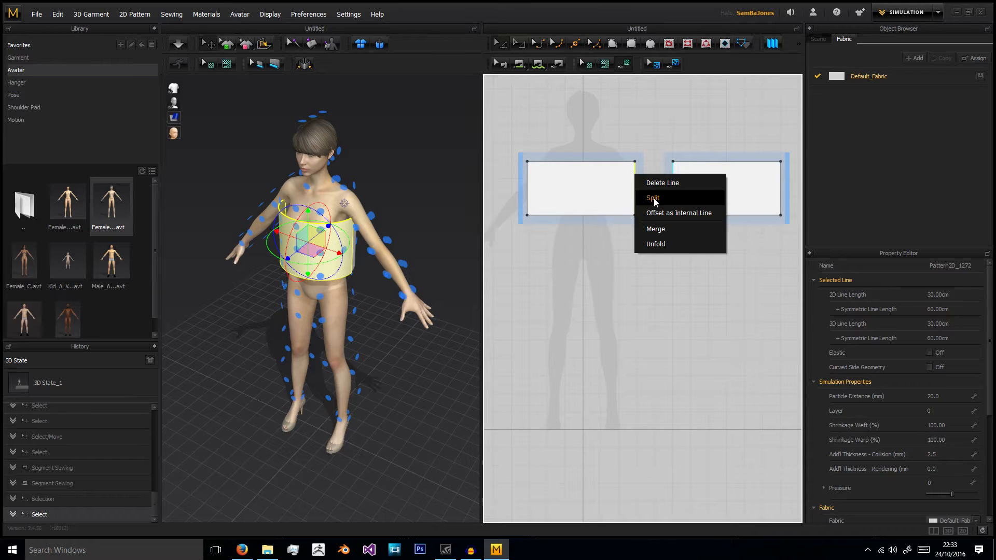
click(657, 137)
right_click(638, 178)
right_click(636, 173)
click(649, 196)
click(431, 276)
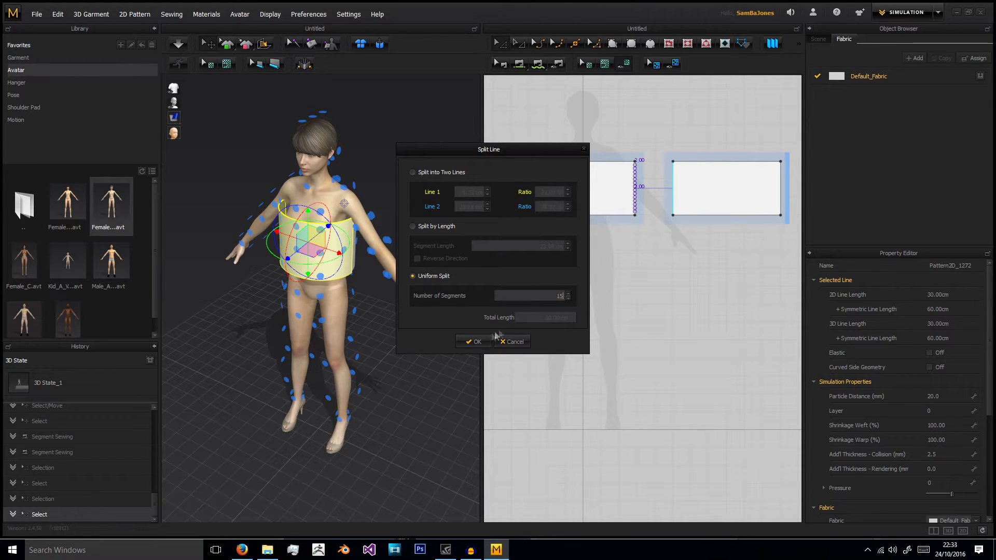
click(474, 342)
scroll(586, 216, up, 5)
scroll(593, 220, down, 5)
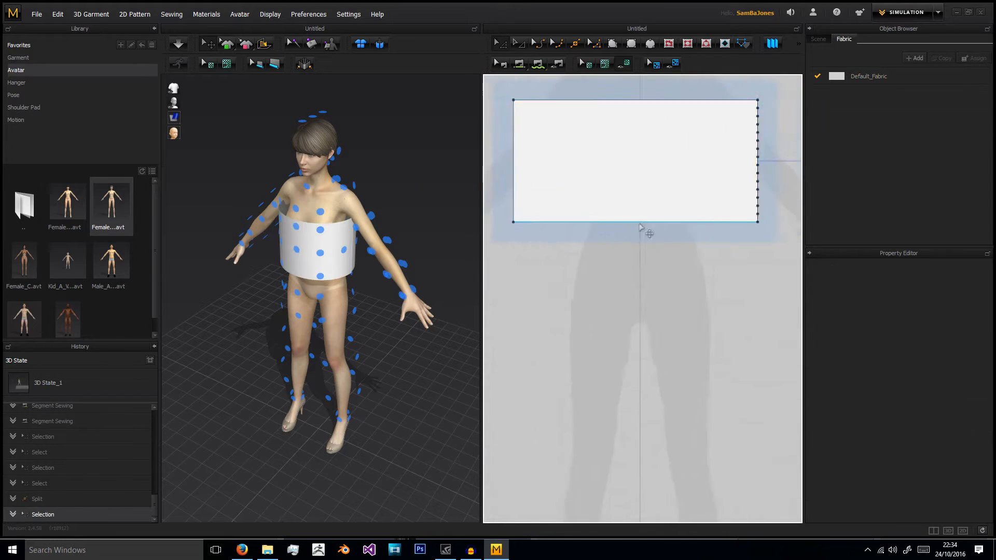
- Split the front rectangle's outer side edge uniformly into 15 segments
right_click(551, 191)
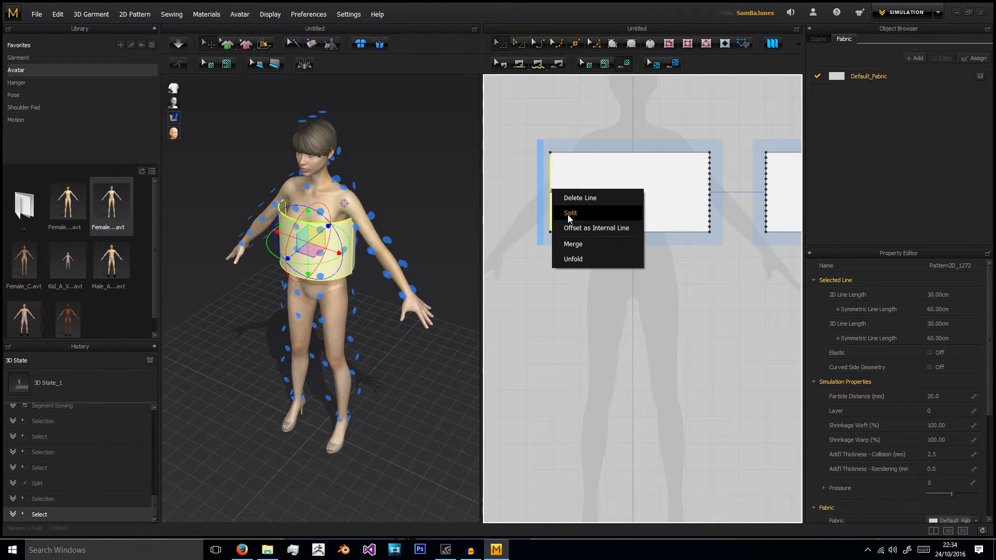
click(571, 213)
click(436, 277)
text(15)
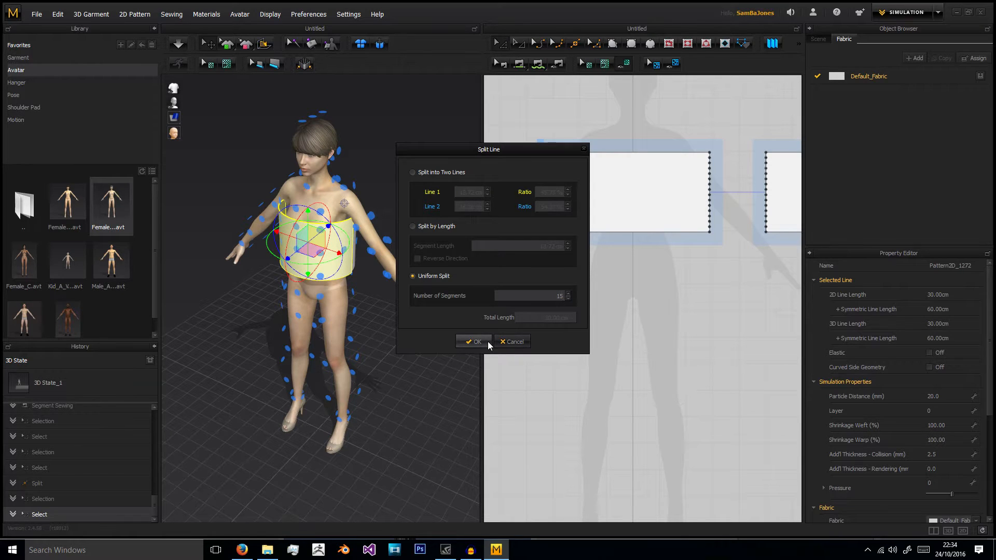
click(476, 342)
click(626, 308)
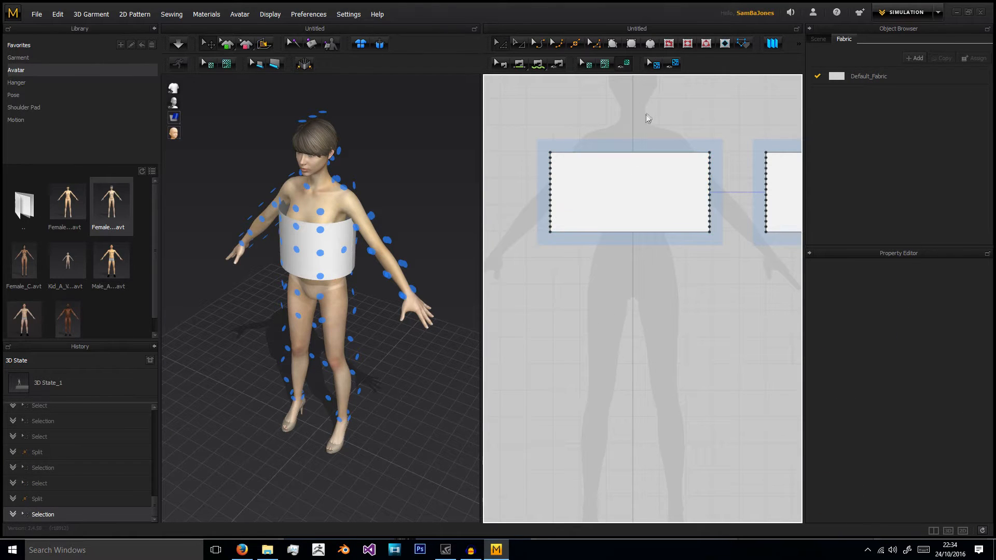
- Draw horizontal internal lines across the front rectangle with Internal Polygon/Line, joining each pair of opposite split points from top to bottom
middle_drag(713, 133, 540, 121)
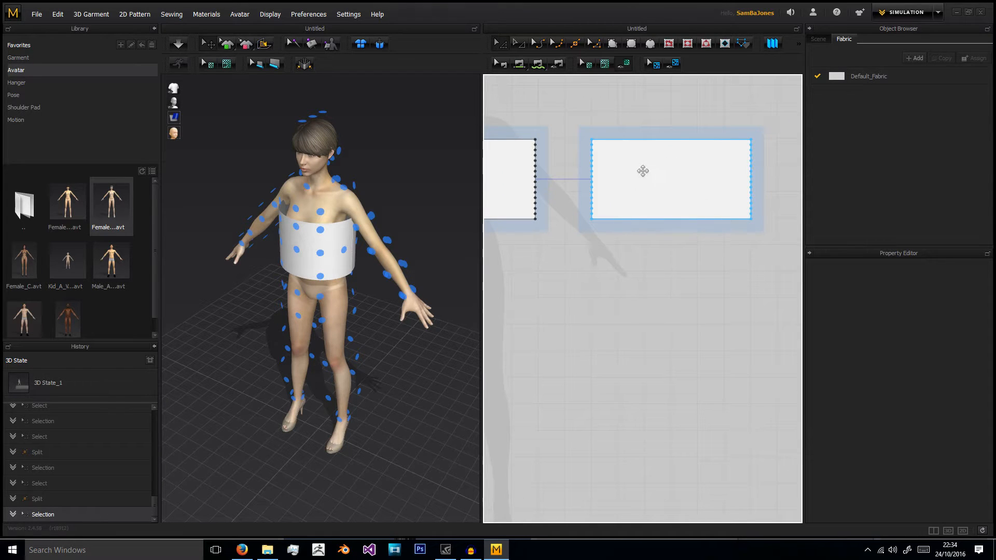
middle_drag(537, 157, 662, 173)
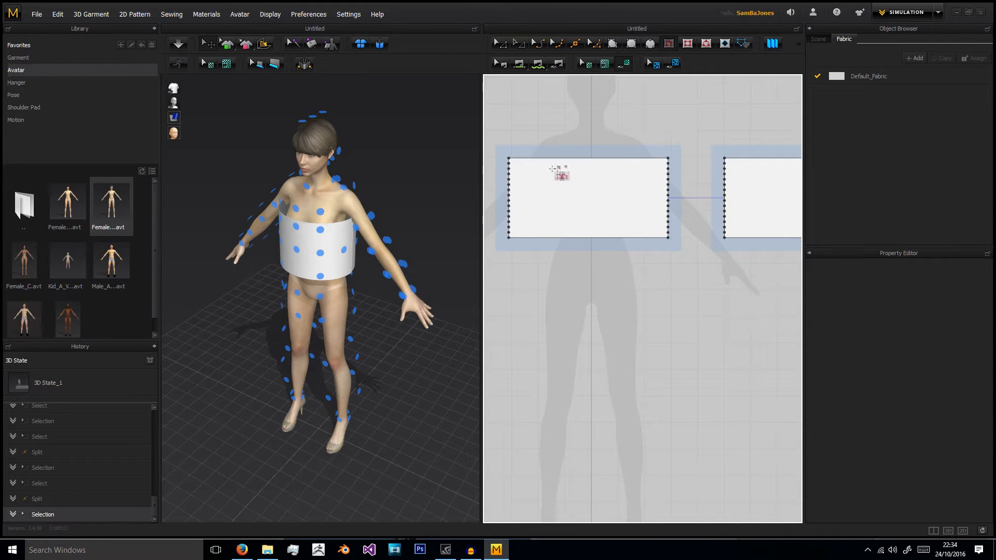
click(508, 164)
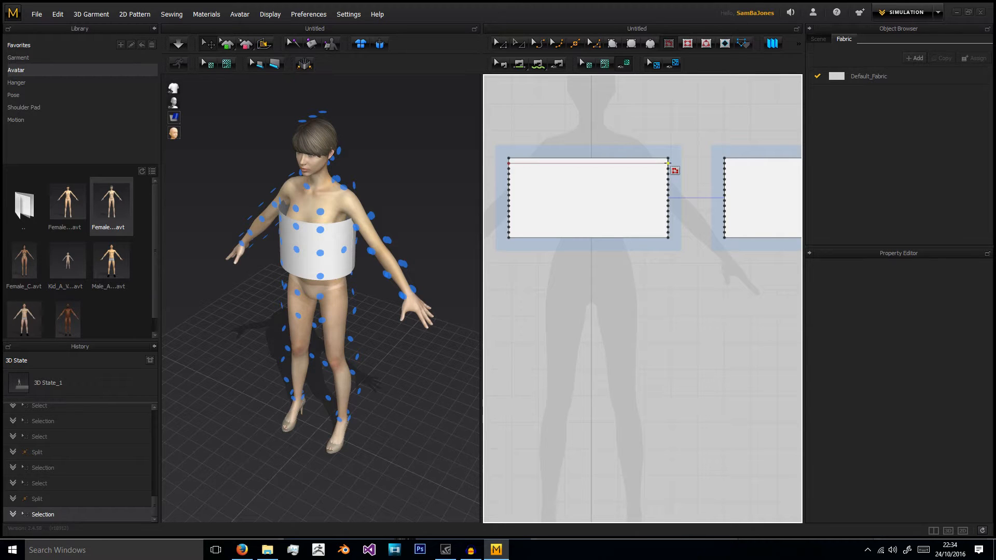
click(668, 163)
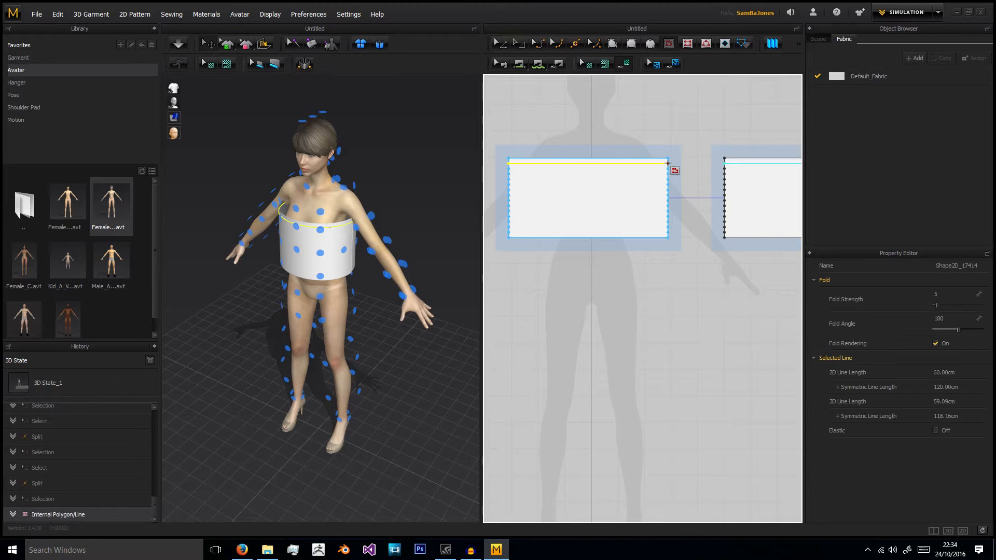
click(508, 168)
click(668, 168)
click(669, 174)
click(508, 174)
click(509, 179)
click(668, 179)
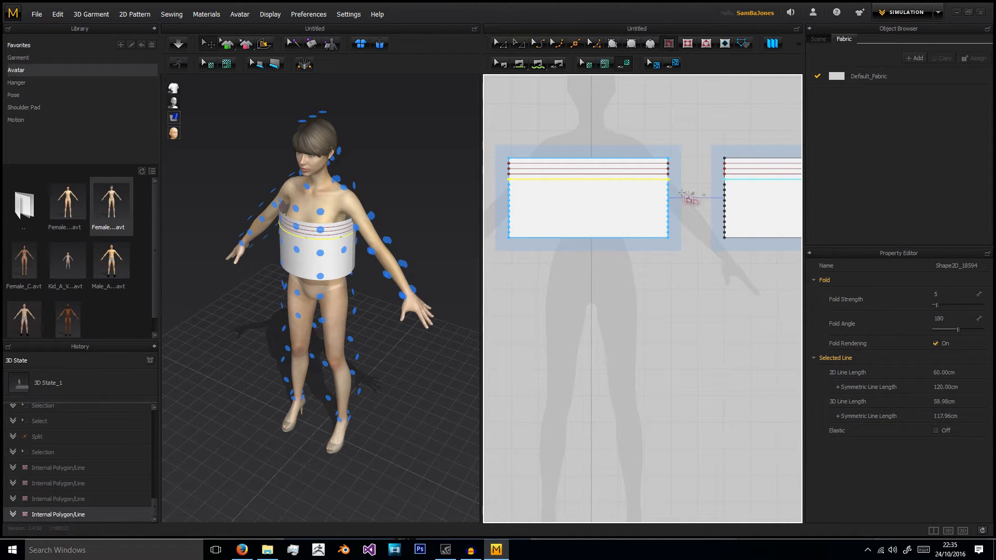
click(669, 184)
double_click(509, 185)
click(509, 190)
double_click(668, 189)
click(668, 195)
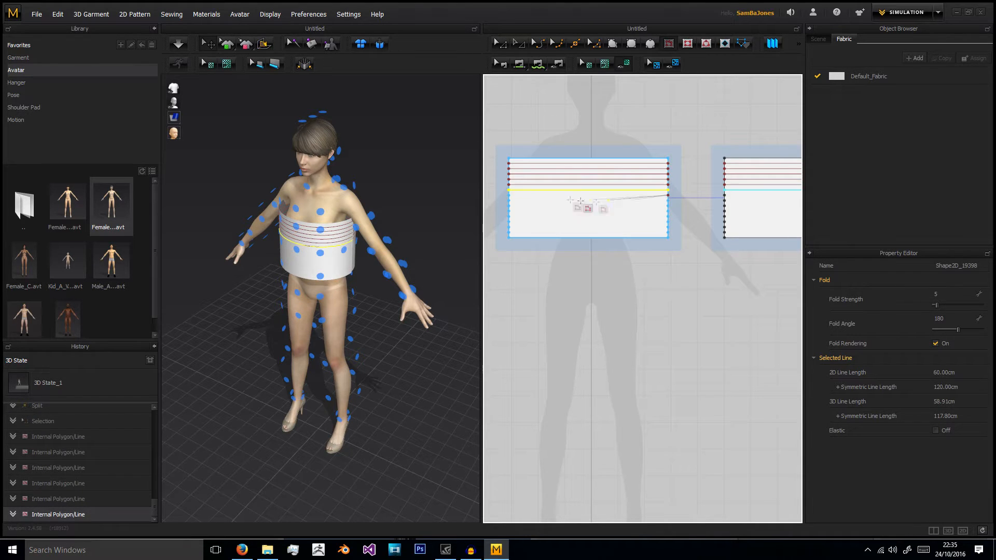
double_click(509, 195)
click(509, 200)
double_click(668, 201)
click(668, 206)
double_click(509, 206)
click(509, 211)
double_click(669, 211)
click(668, 217)
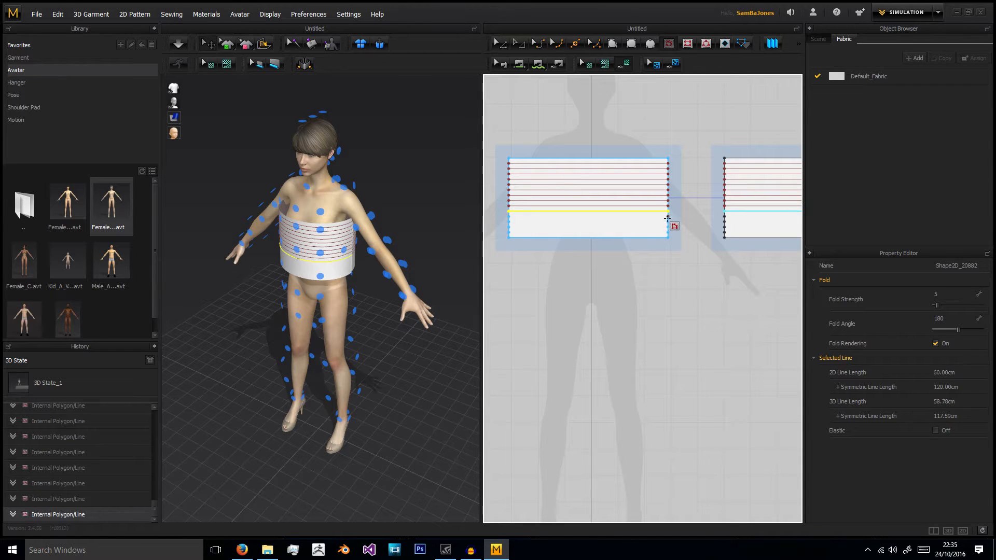
double_click(509, 216)
click(509, 221)
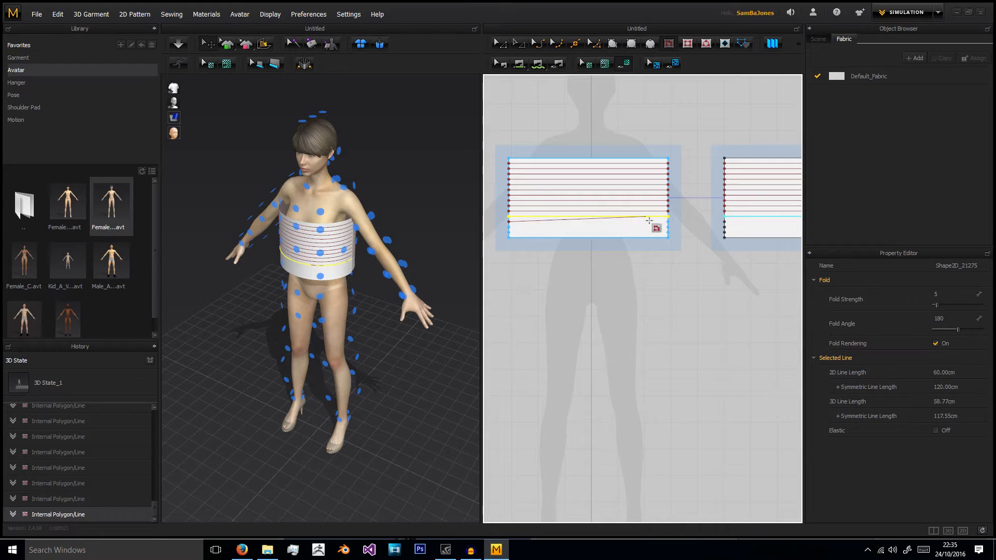
double_click(669, 221)
click(668, 226)
double_click(509, 227)
click(509, 232)
double_click(669, 232)
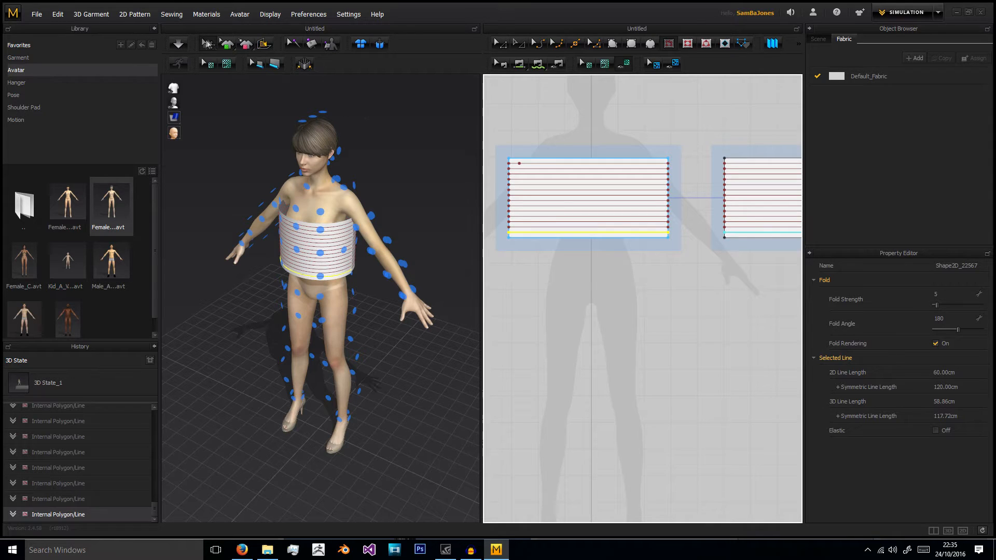
right_drag(432, 138, 445, 117)
click(499, 46)
- Pin the top edges of both rectangles with a box selection
scroll(594, 137, down, 3)
scroll(581, 120, up, 2)
scroll(577, 131, down, 1)
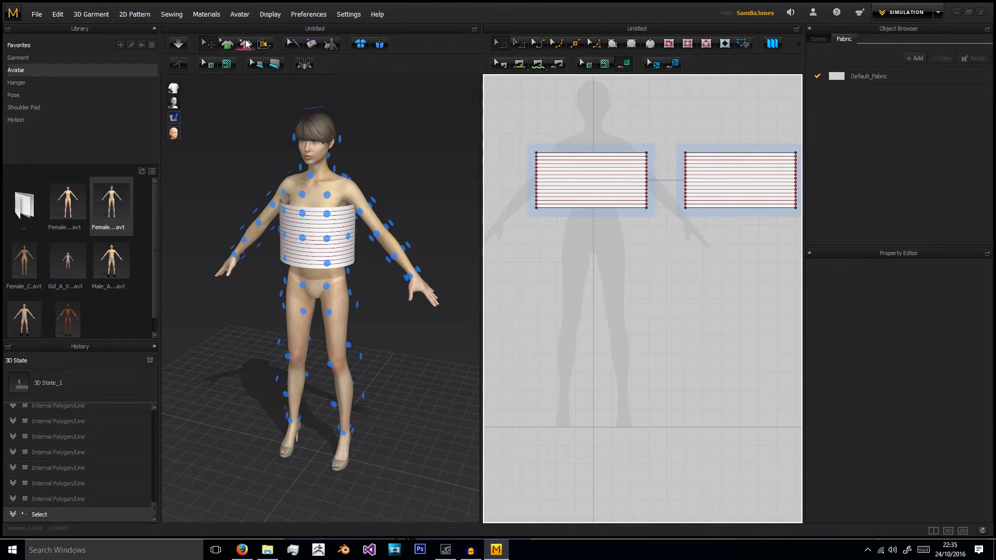
click(247, 45)
scroll(584, 150, down, 2)
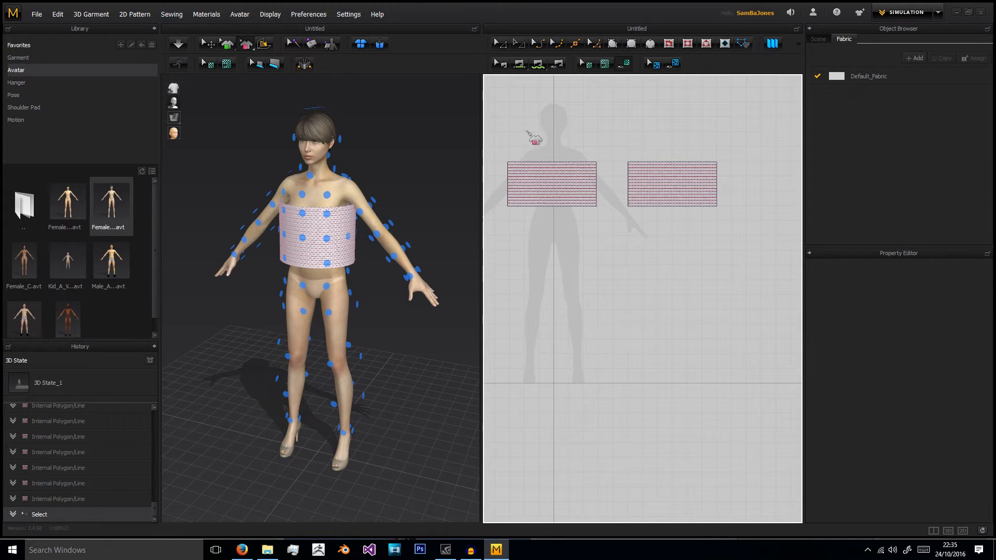
drag(503, 127, 735, 164)
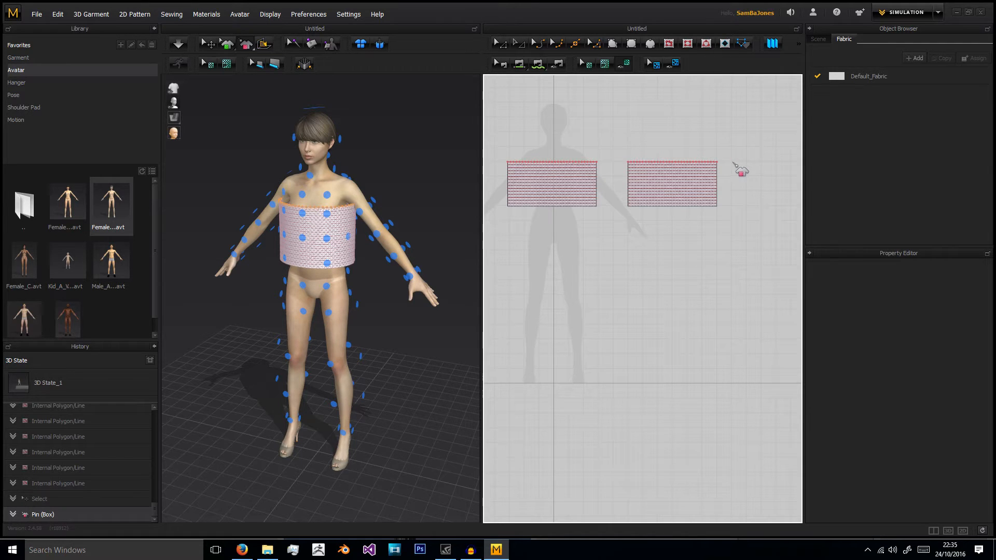
- Run the simulation, inspect the pinned bodice around the avatar and stop the simulation
click(179, 44)
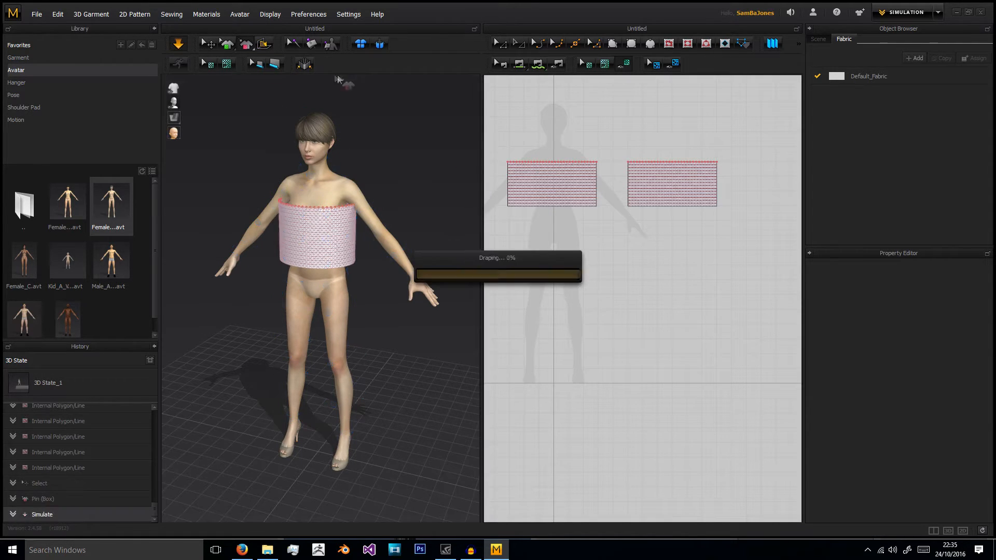
click(210, 44)
right_drag(288, 223, 381, 232)
drag(347, 245, 417, 245)
click(391, 187)
right_drag(392, 187, 278, 117)
click(343, 209)
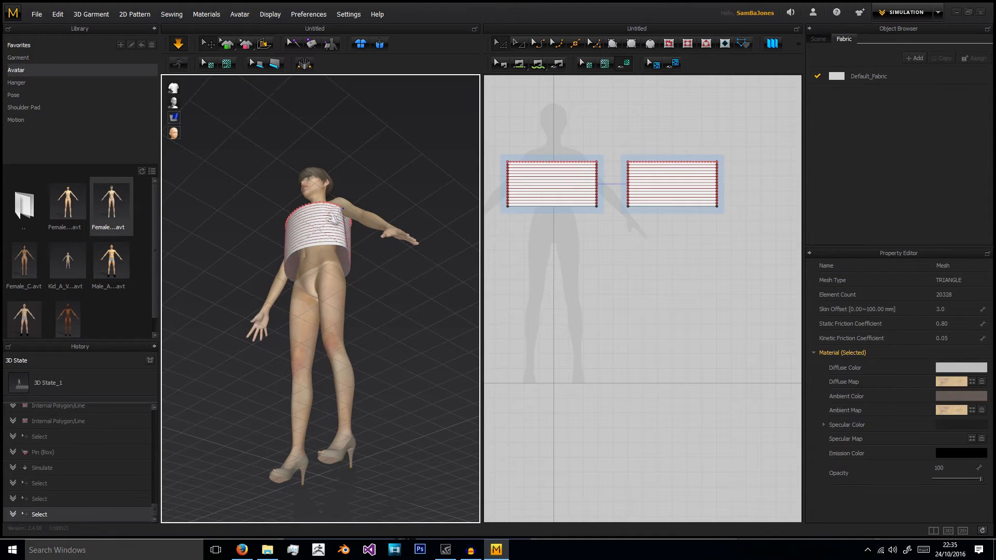
click(336, 218)
click(367, 184)
right_drag(367, 185, 403, 230)
right_drag(337, 219, 252, 190)
middle_drag(383, 196, 380, 223)
middle_drag(521, 162, 538, 192)
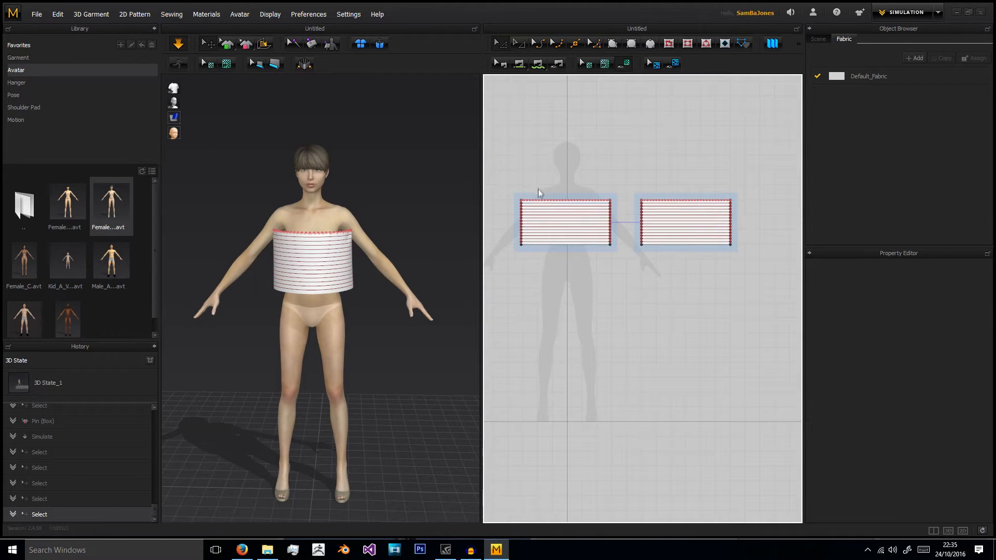
right_click(568, 155)
click(548, 146)
click(178, 44)
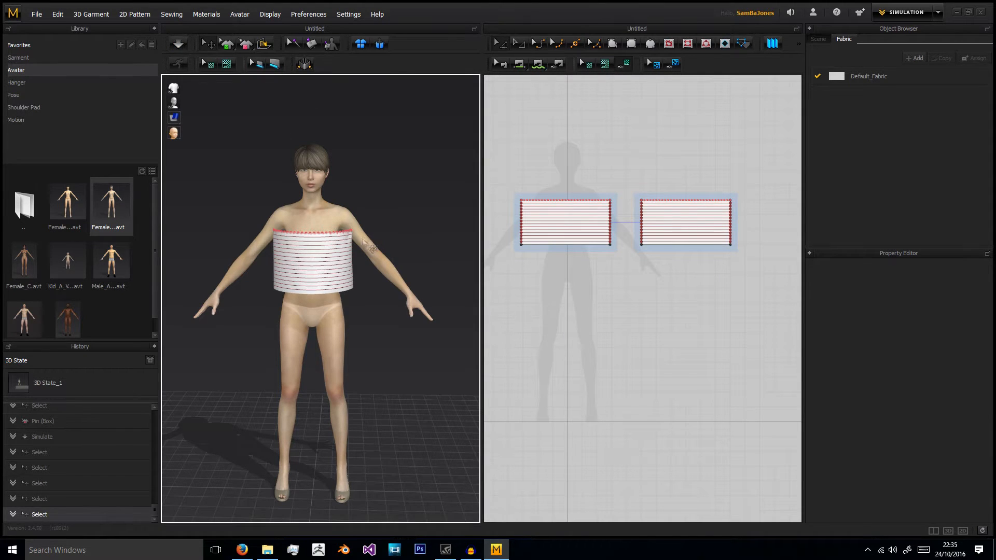
- Select both pattern pieces and reset their 3D arrangement around the torso
key(ctrl+a)
right_click(325, 255)
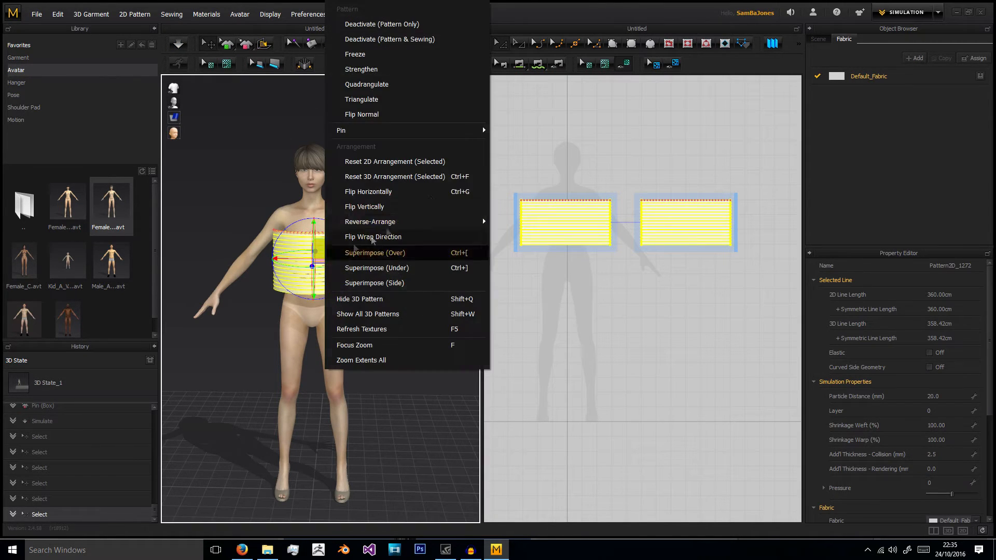
click(429, 177)
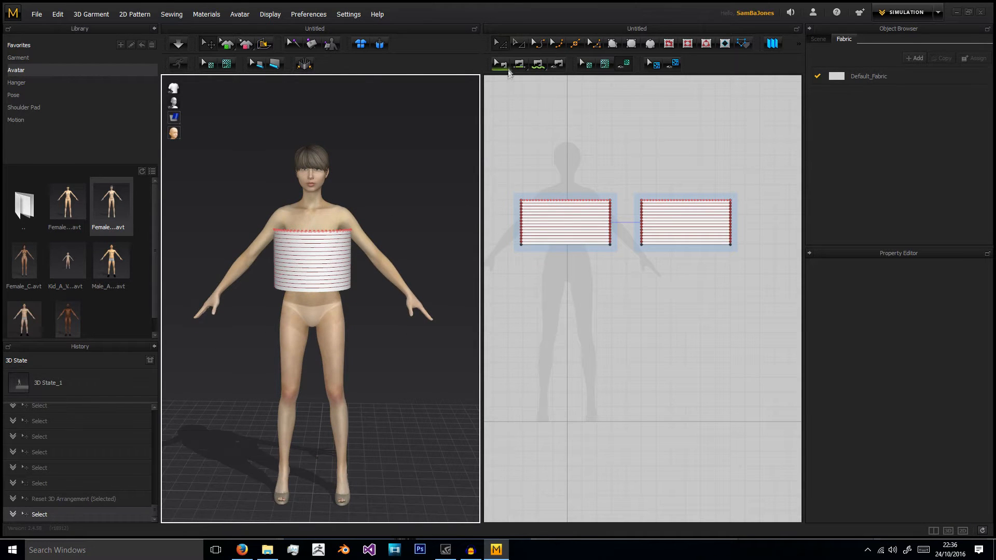
- Lock all patterns in the 2D pattern window
right_click(547, 174)
click(537, 157)
right_click(545, 148)
click(534, 146)
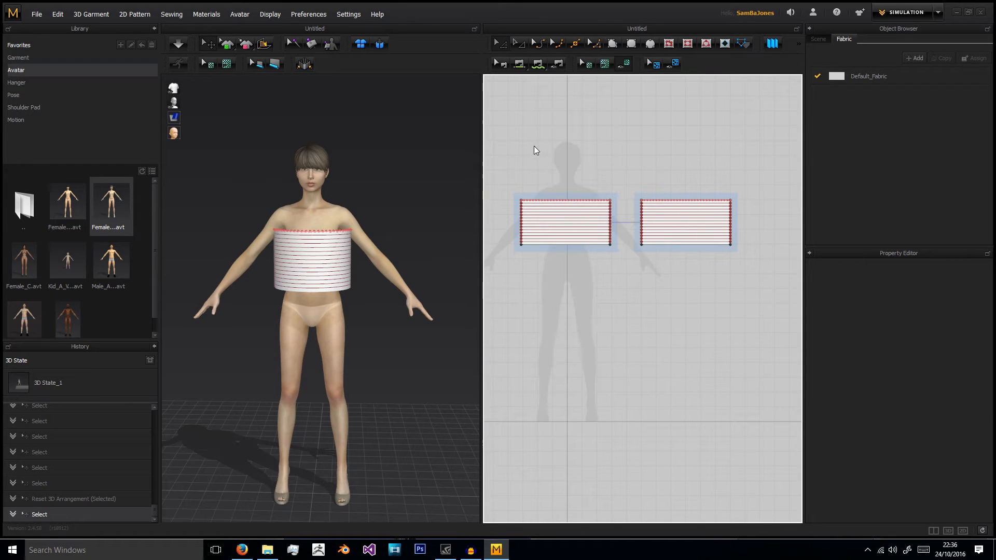
right_click(534, 145)
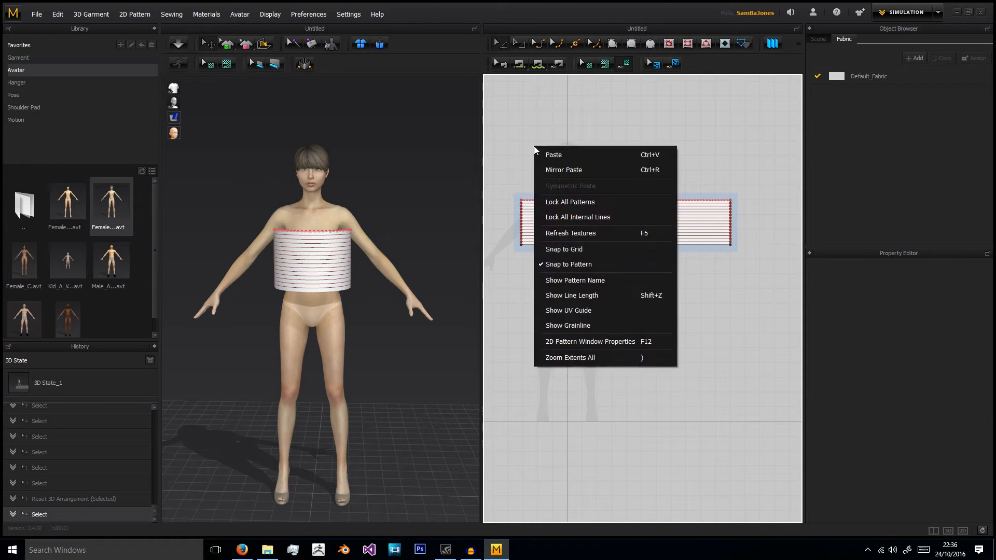
click(585, 202)
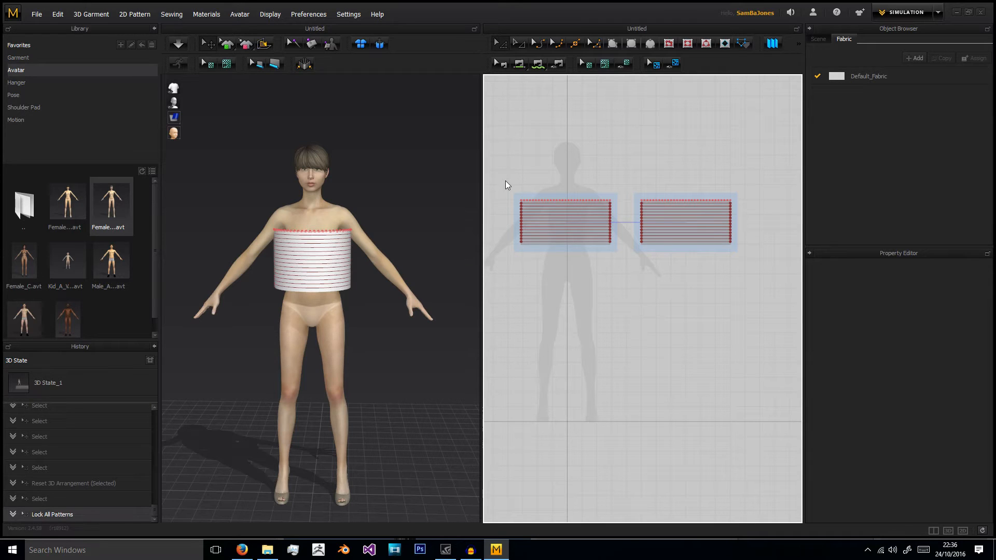
- Select all internal lines of the front rectangle and turn on Elastic with ratio 55 and strength 30
drag(507, 182, 549, 264)
drag(619, 284, 619, 284)
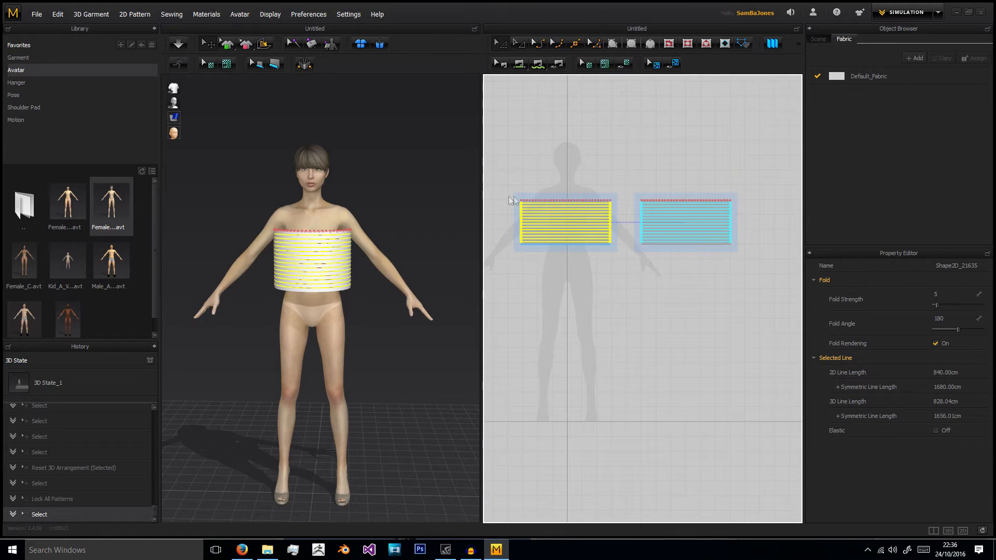
click(936, 430)
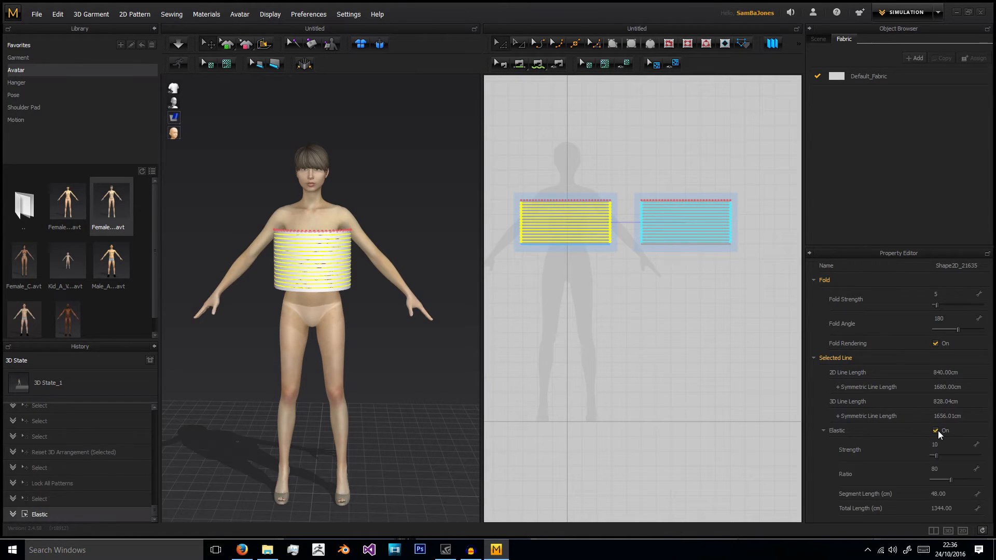
click(935, 469)
key(Return)
click(940, 445)
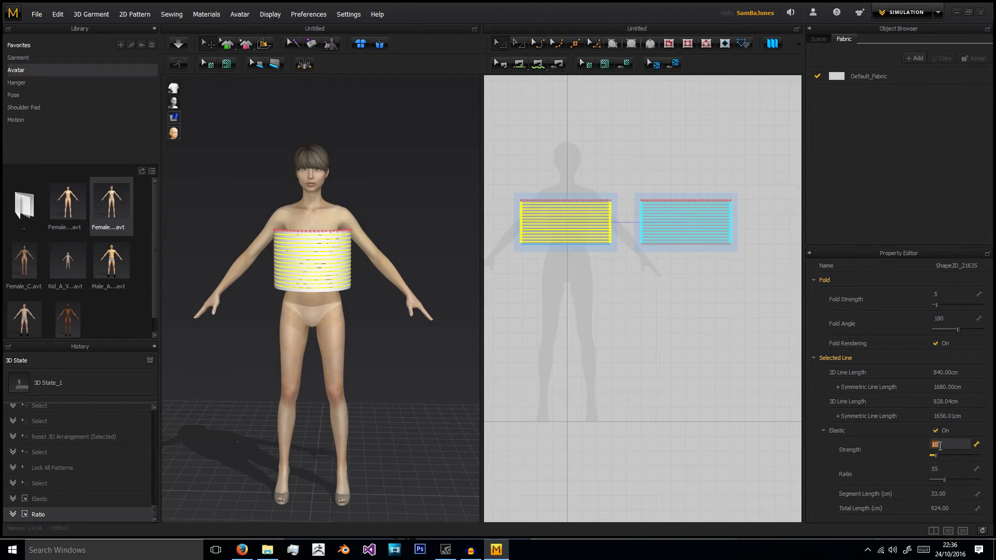
text(30)
key(Return)
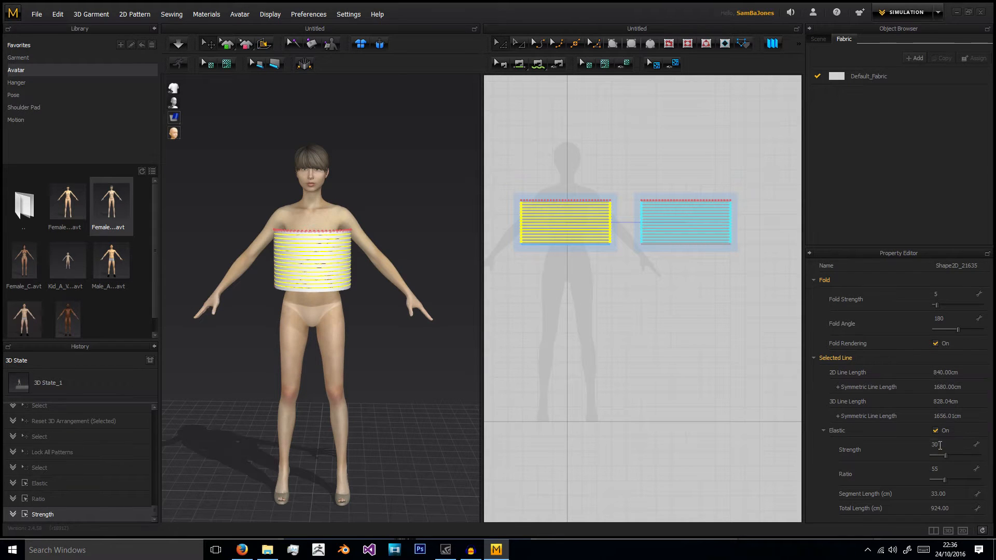
- Unlock all patterns and select the top edge of the front rectangle
click(434, 234)
middle_drag(442, 251, 453, 268)
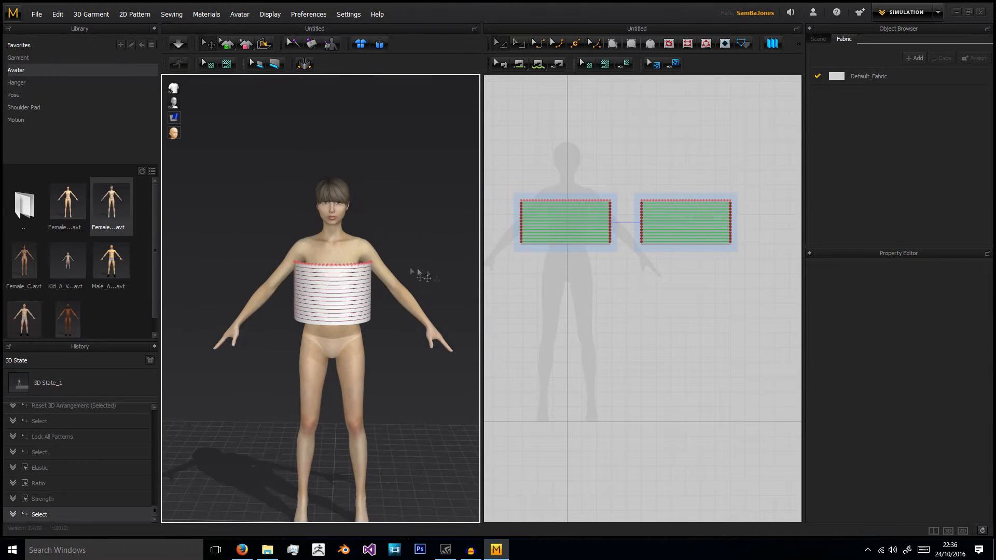
scroll(412, 259, up, 3)
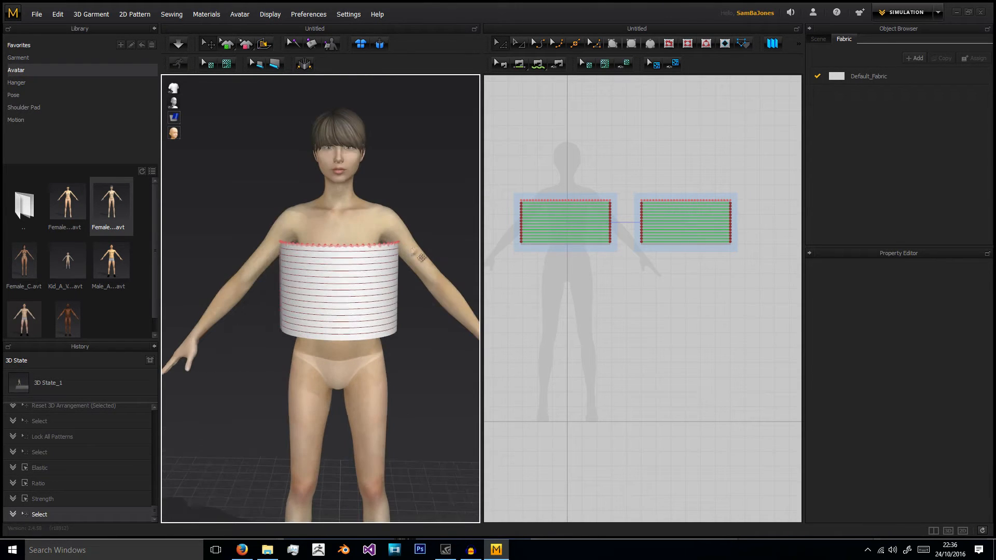
right_click(576, 148)
click(617, 204)
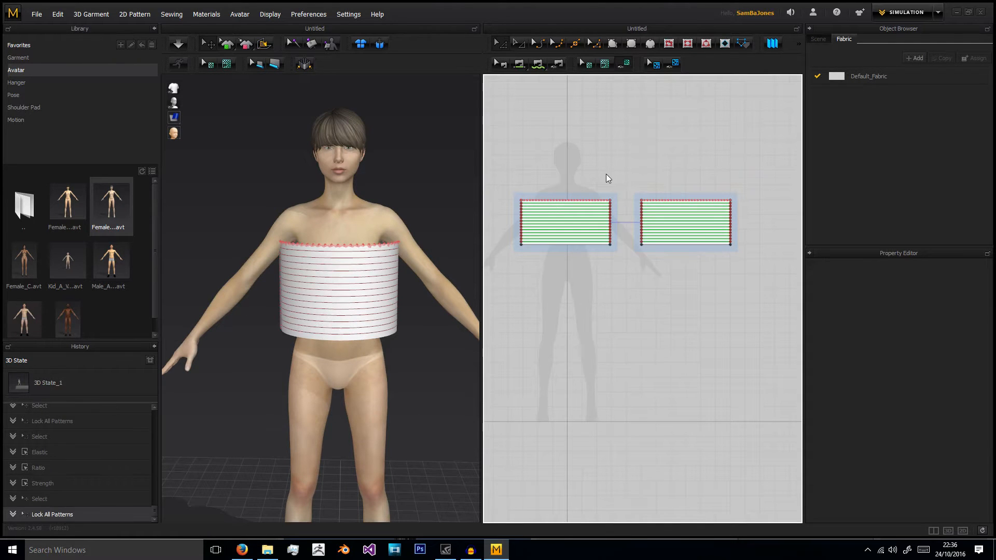
click(595, 201)
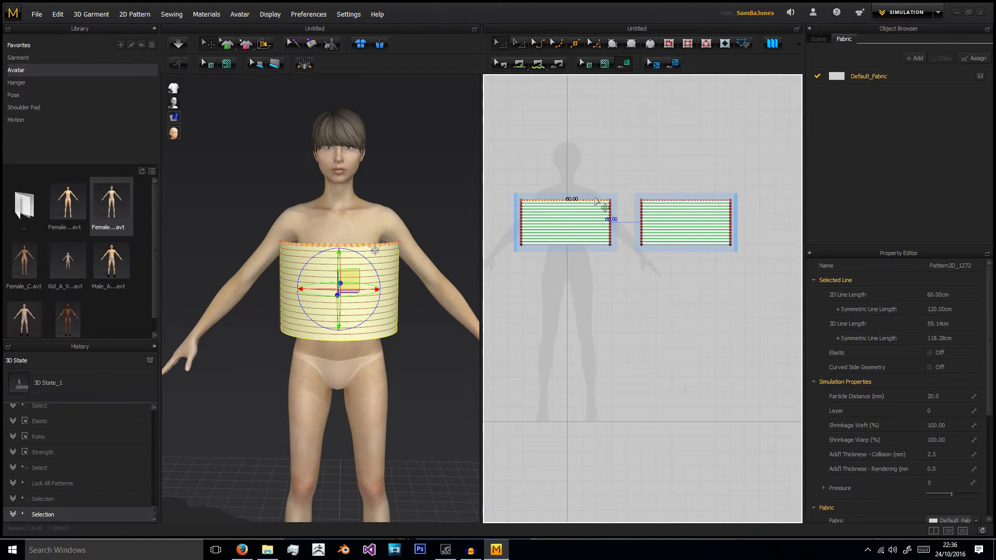
- Turn on Elastic for the front rectangle's top edge and set its ratio to 0
scroll(602, 207, up, 5)
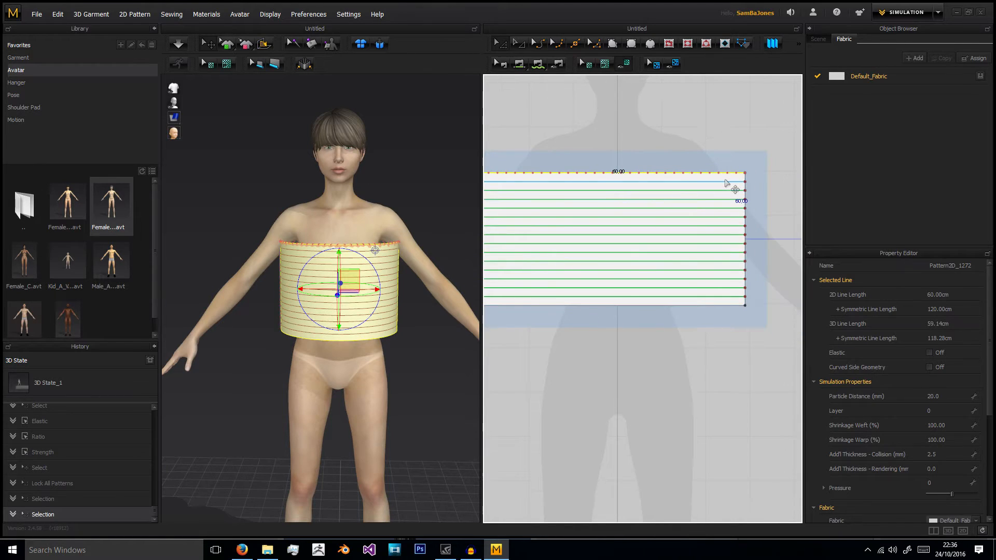
scroll(845, 470, down, 5)
scroll(849, 431, up, 5)
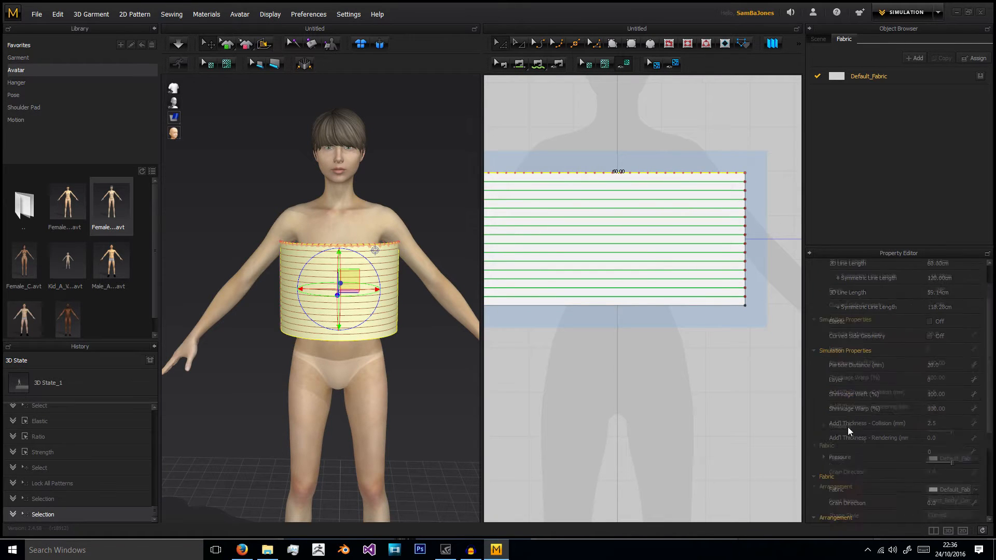
click(929, 353)
click(935, 368)
double_click(938, 367)
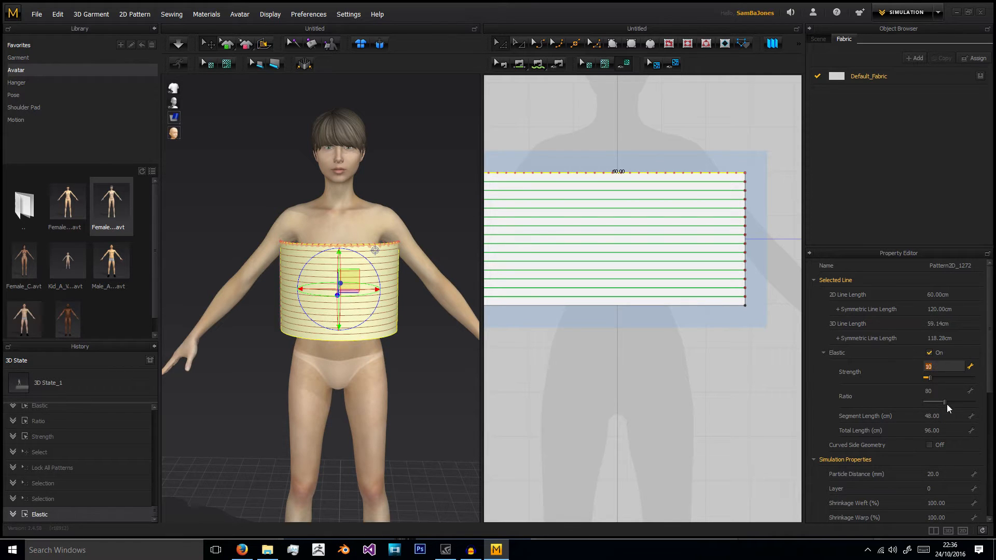
double_click(940, 392)
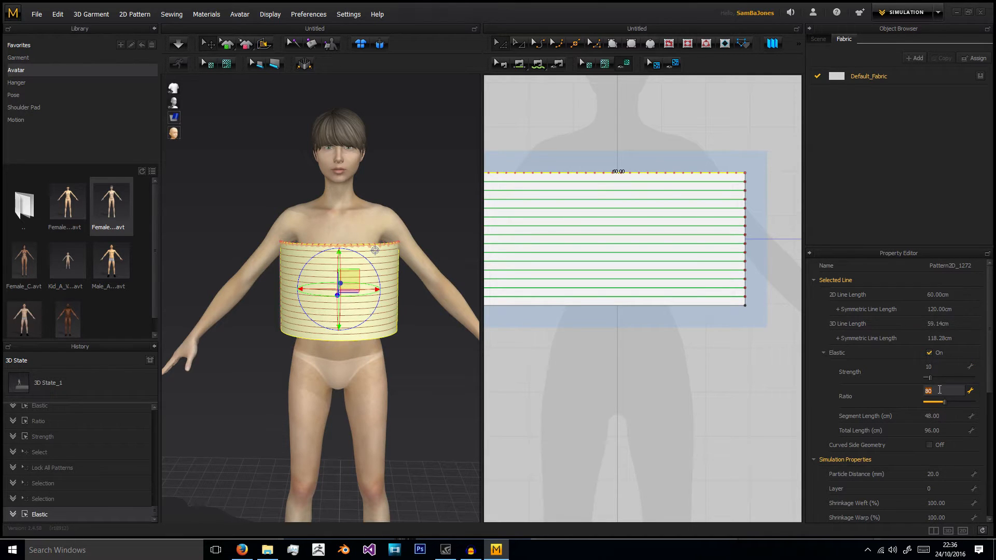
text(0)
key(Return)
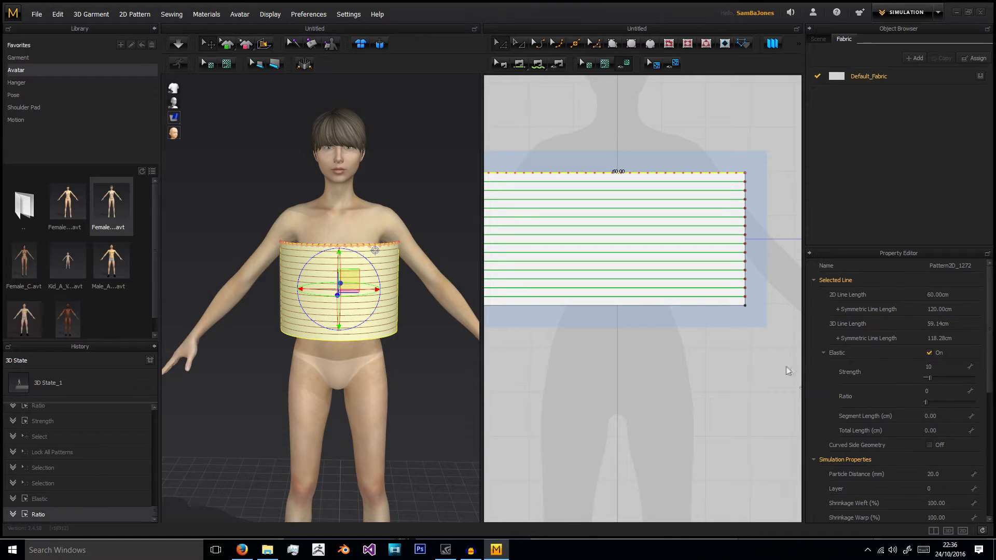
- Select the front rectangle's bottom edge, turn on Elastic, and set its ratio to 60
middle_drag(445, 306, 412, 280)
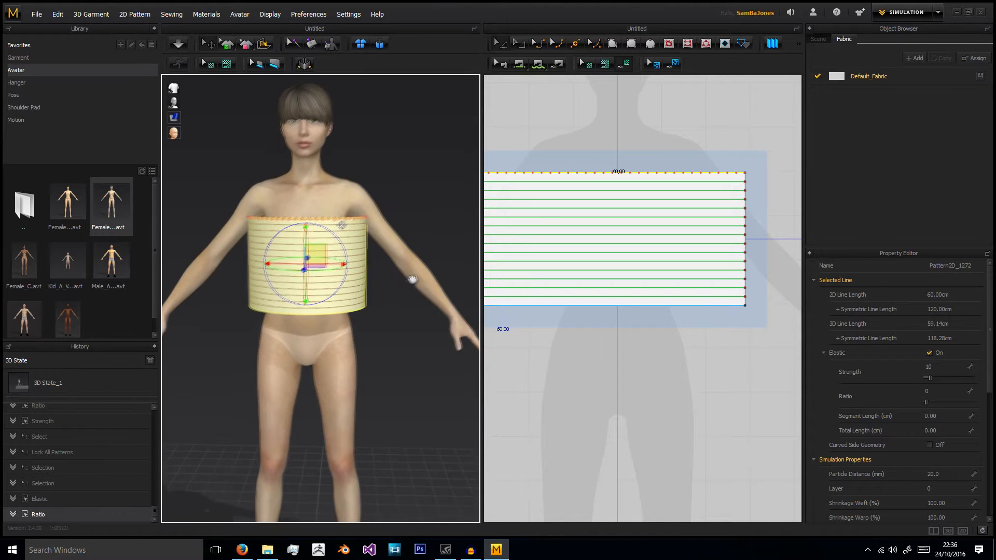
scroll(643, 340, down, 5)
click(641, 340)
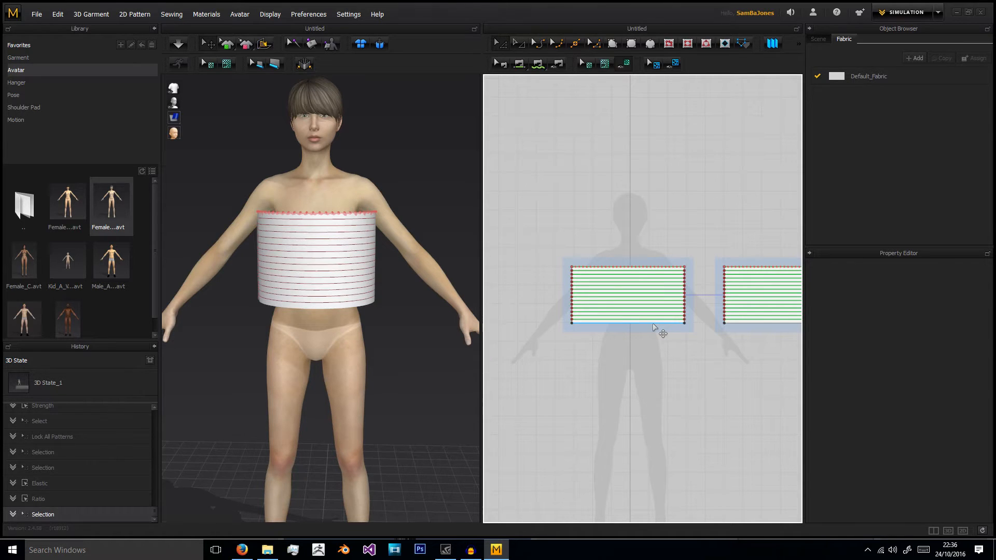
click(653, 322)
click(930, 353)
click(940, 392)
text(60)
key(Return)
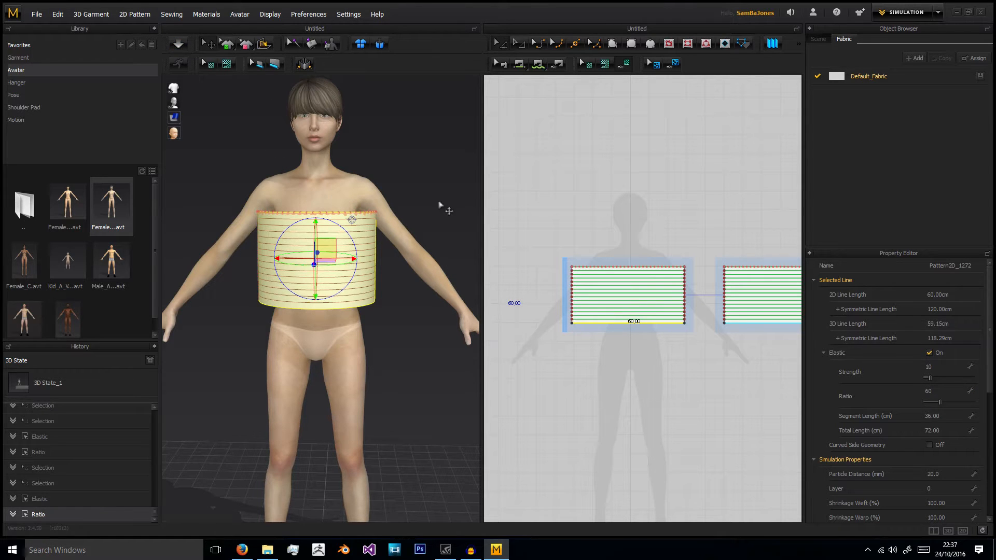
- Simulate the garment and tug the lower front fabric to test how the elastic bodice fits the torso
click(418, 195)
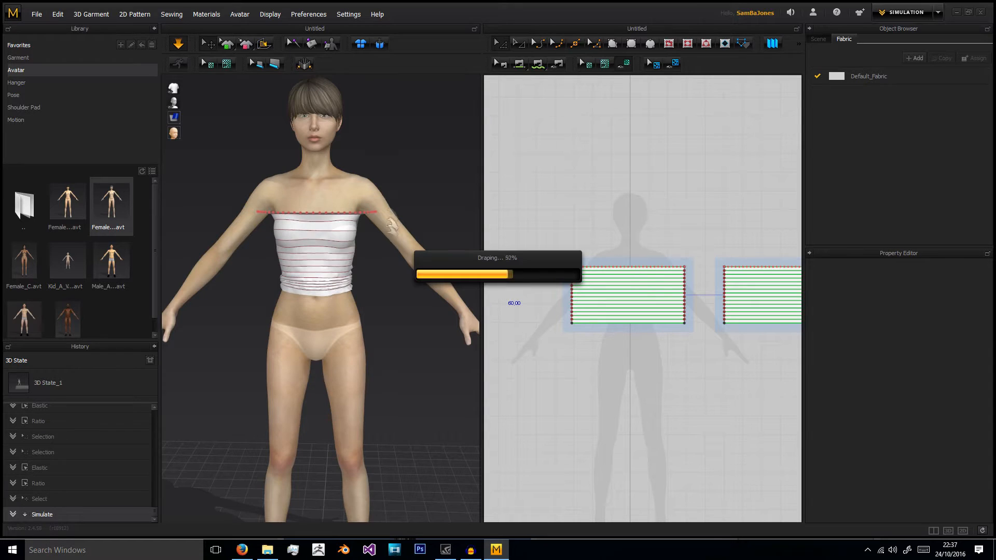
drag(350, 293, 370, 339)
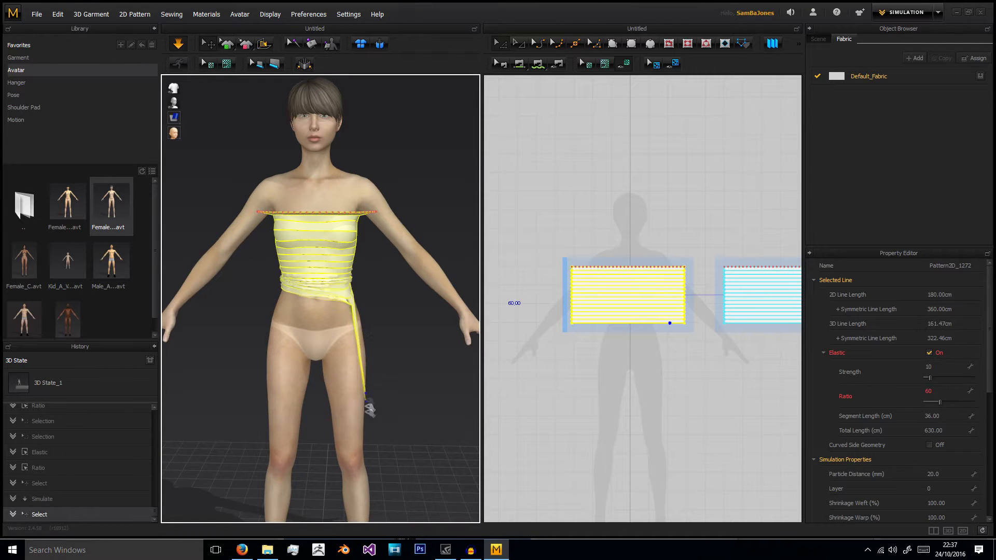
click(362, 285)
click(362, 285)
scroll(363, 285, up, 3)
mouse_move(362, 285)
right_down()
mouse_move(390, 256)
mouse_move(432, 249)
mouse_move(365, 276)
right_up()
drag(365, 276, 430, 285)
right_drag(430, 285, 370, 280)
drag(371, 281, 398, 289)
right_drag(398, 290, 283, 218)
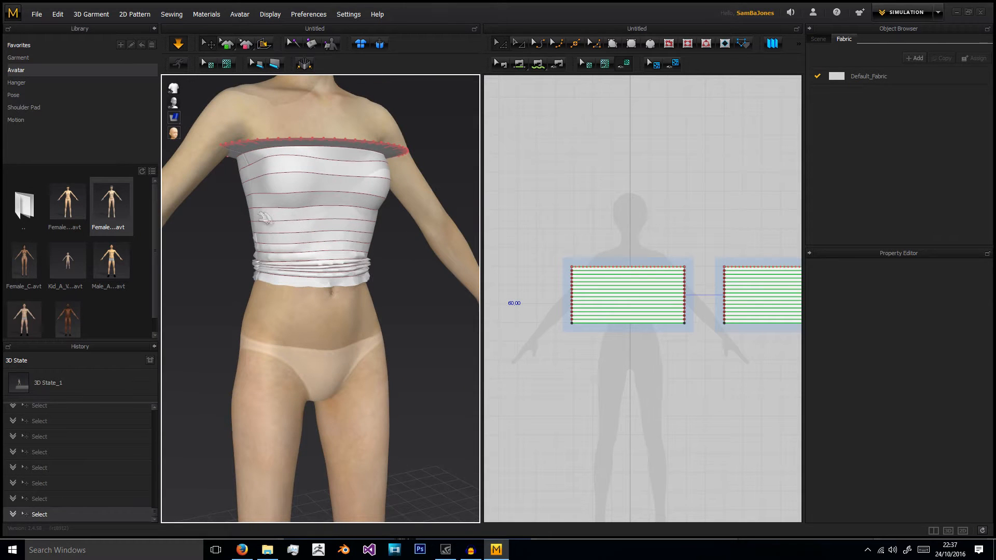
- Select both bodice pieces and reset their 3D arrangement around the torso
scroll(499, 213, down, 3)
drag(557, 215, 690, 281)
right_click(351, 191)
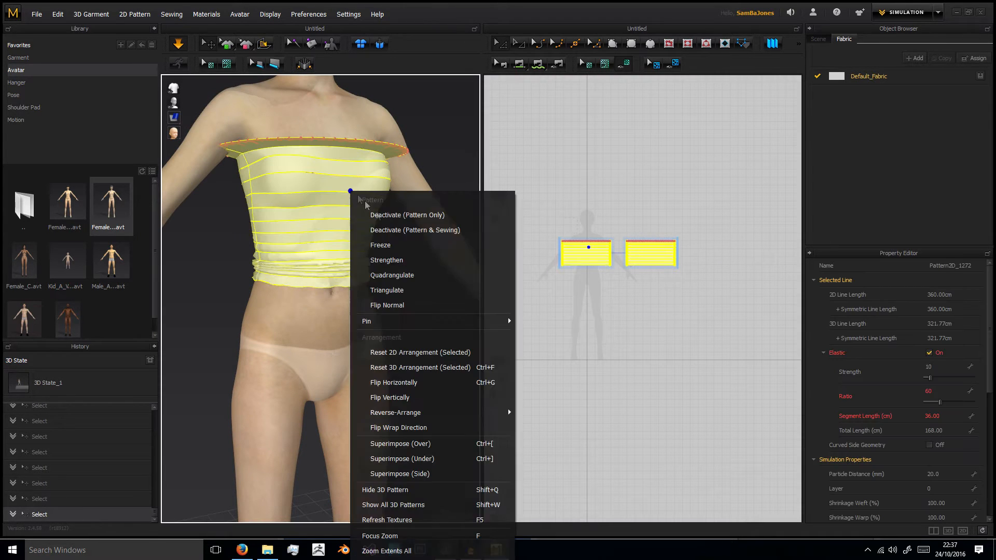
click(421, 367)
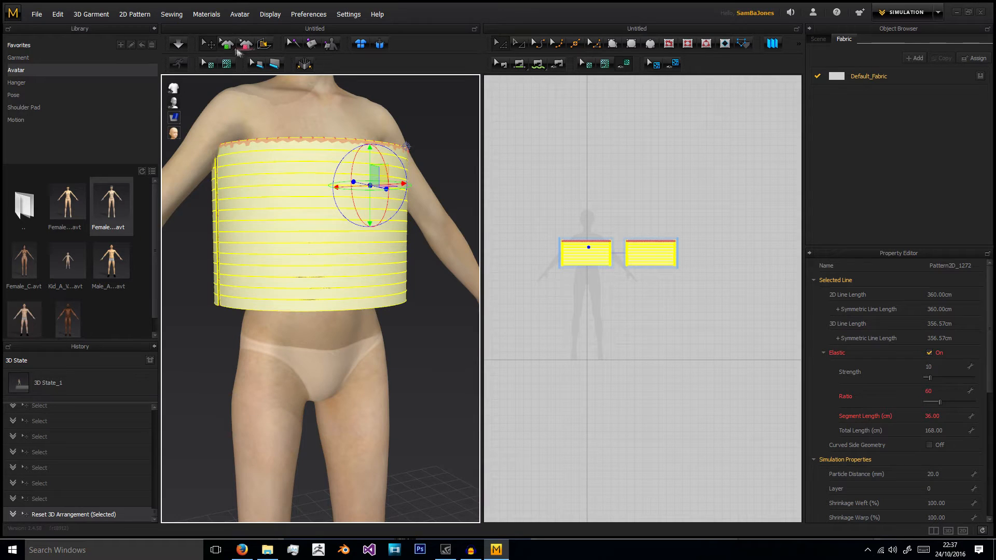
- Remove all pins along the top edges of both rectangles using box pin selection
click(245, 45)
drag(542, 207, 677, 257)
drag(531, 188, 752, 328)
click(208, 45)
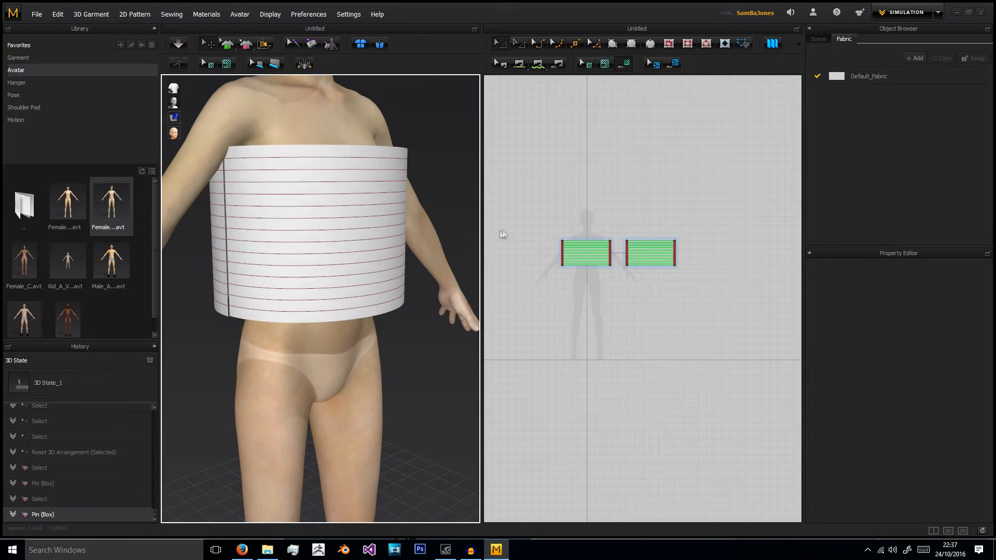
- Move the front piece forward and the back piece backward, away from the avatar's torso
click(578, 242)
key(6)
drag(417, 223, 435, 221)
click(275, 232)
click(260, 239)
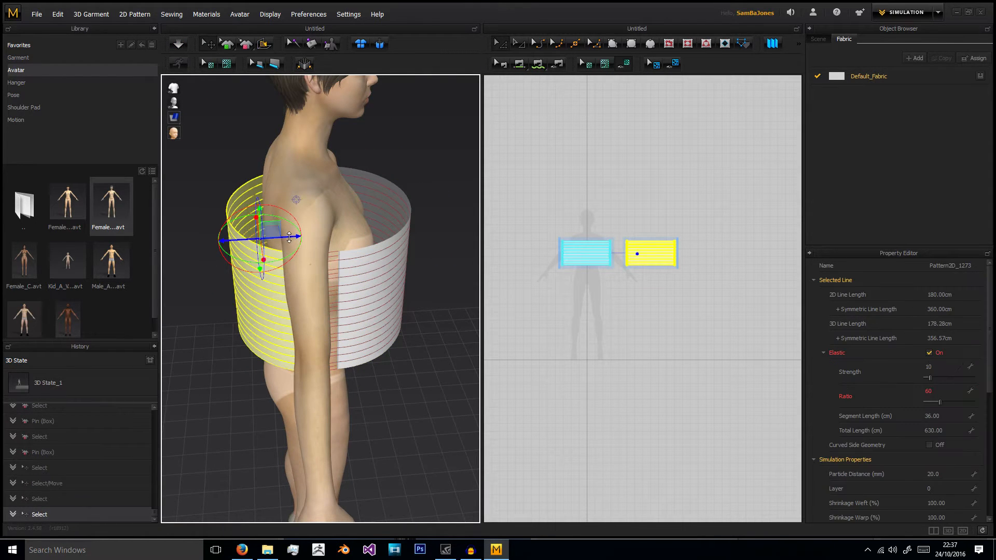
drag(290, 237, 271, 238)
- Select both bodice pieces together and raise them higher around the avatar's chest
shift+click(385, 259)
key(6)
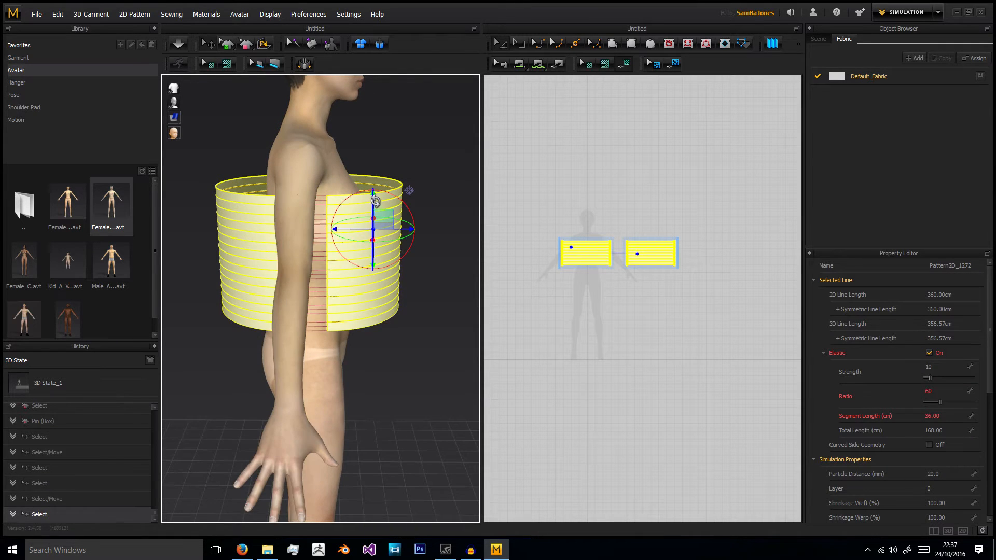
right_drag(375, 201, 359, 205)
drag(354, 208, 352, 184)
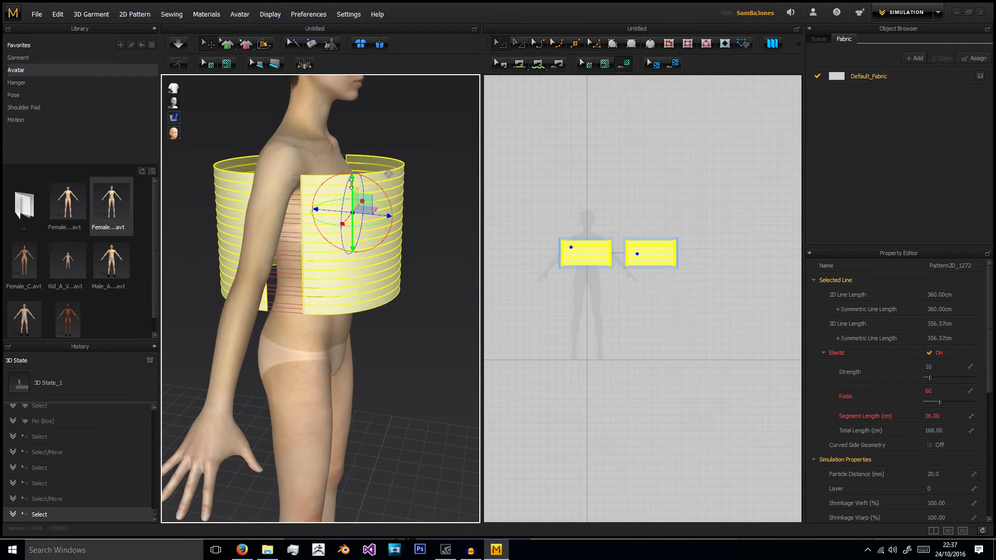
- Simulate the unpinned bodice and tug the front fabric at several spots to adjust the drape
click(178, 44)
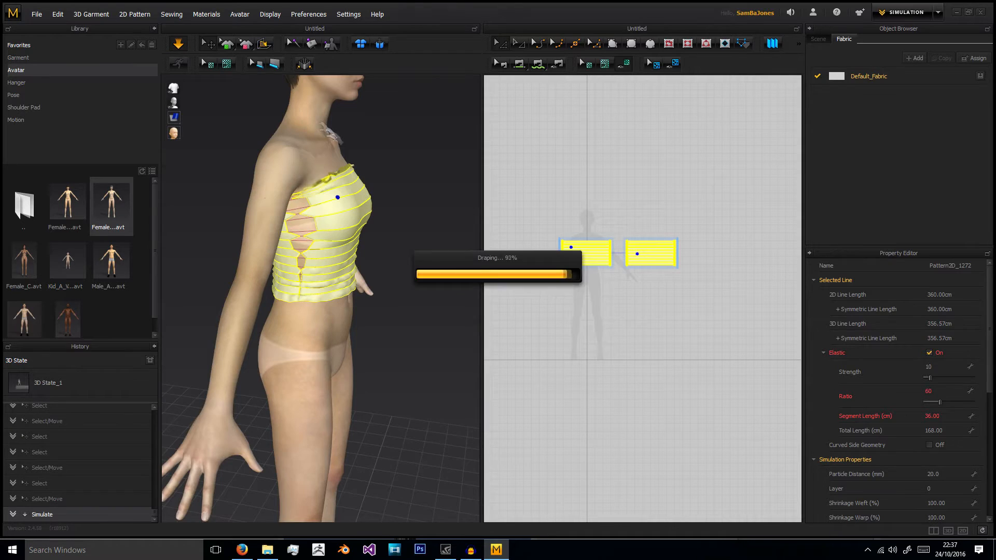
key(2)
click(368, 255)
right_drag(367, 256, 424, 285)
drag(369, 198, 386, 250)
click(389, 252)
right_drag(388, 252, 431, 237)
drag(338, 241, 344, 263)
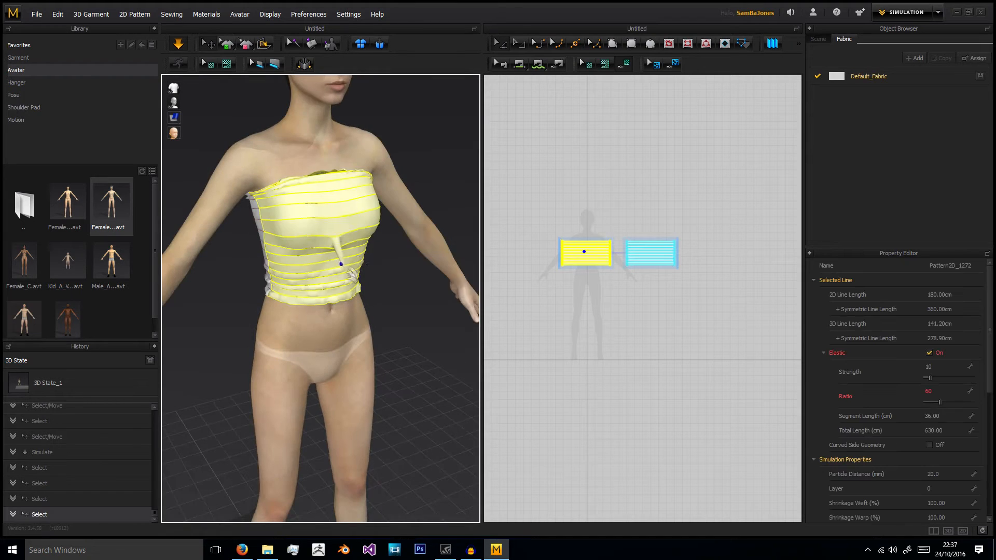
right_drag(358, 255, 425, 232)
drag(358, 190, 458, 281)
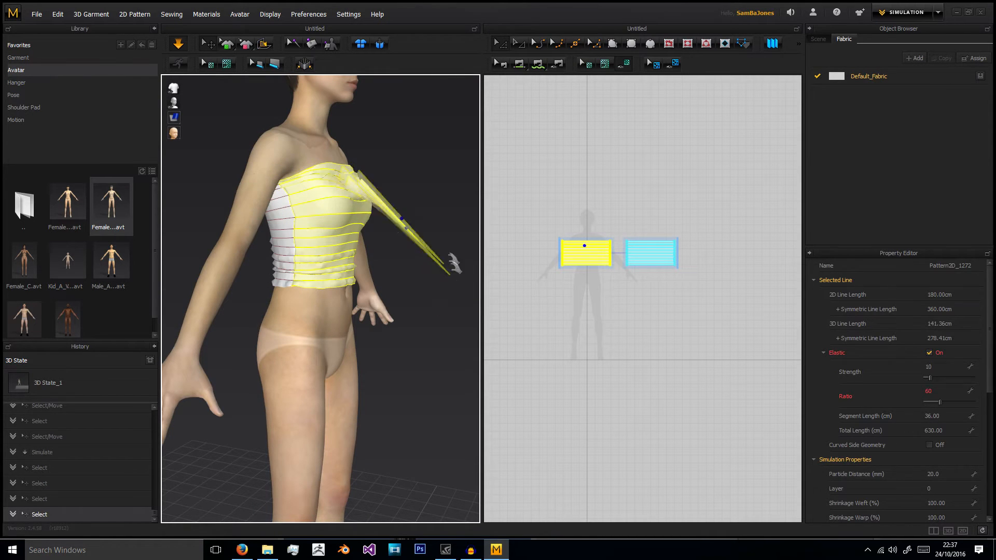
click(434, 209)
- Select the front rectangle's top edge and increase its elastic ratio
click(605, 246)
scroll(604, 246, up, 5)
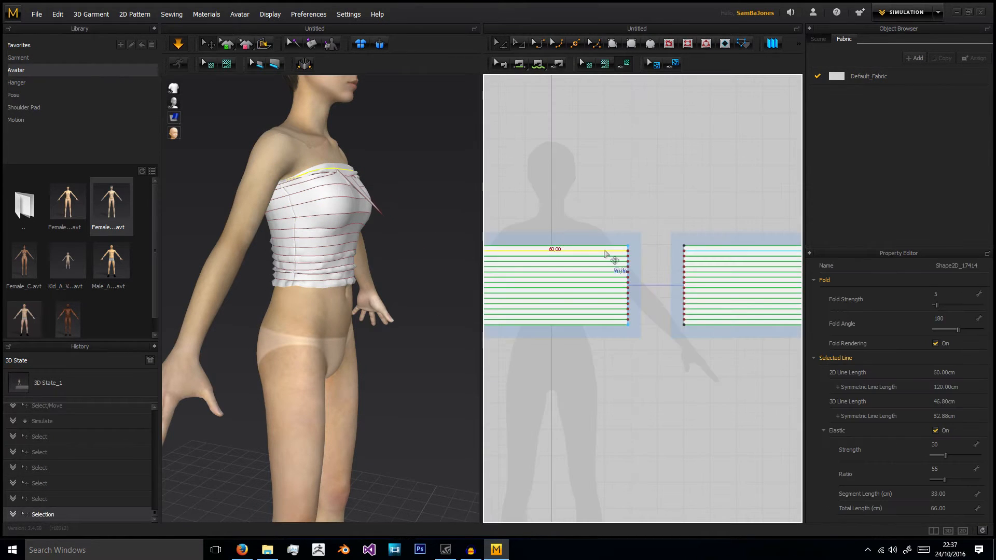
click(608, 244)
drag(928, 403, 935, 403)
click(931, 390)
key(Return)
- Tug the front fabric downward in the running simulation to test the tightened top edge
click(400, 185)
right_drag(400, 185, 323, 211)
drag(323, 218, 306, 358)
click(441, 266)
click(397, 265)
right_drag(397, 265, 460, 246)
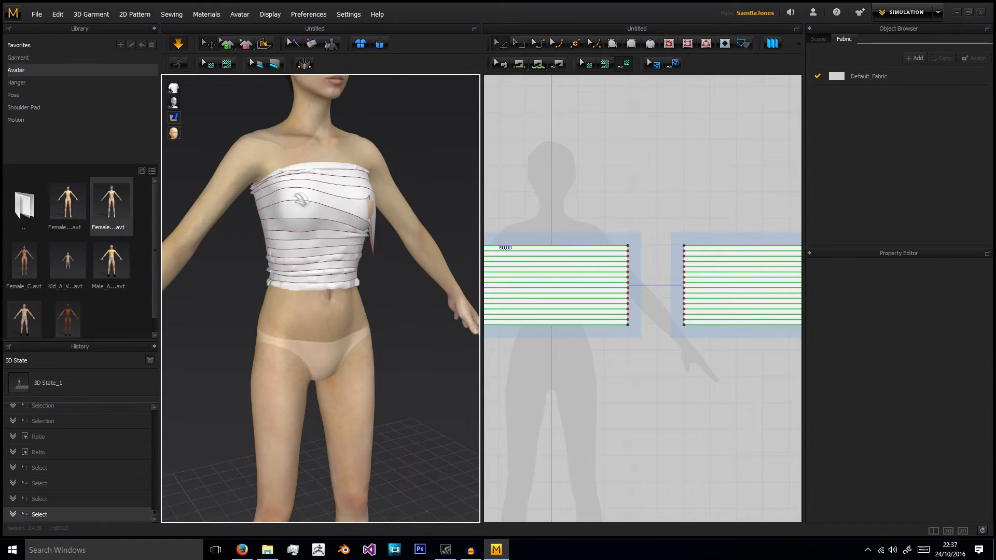
- Select both rectangles and reset their 3D arrangement around the avatar again
scroll(508, 213, down, 2)
drag(508, 214, 751, 346)
right_click(639, 257)
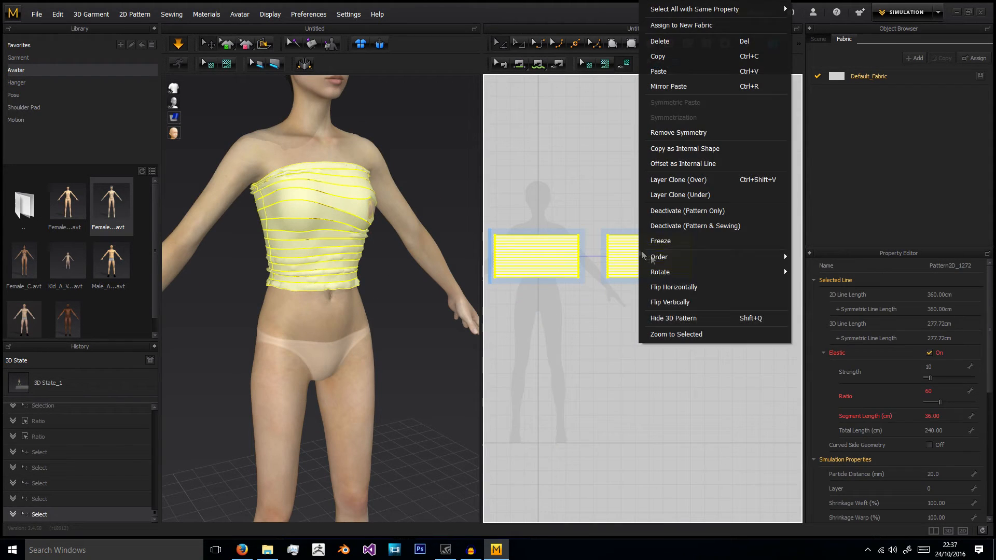
right_drag(376, 218, 370, 217)
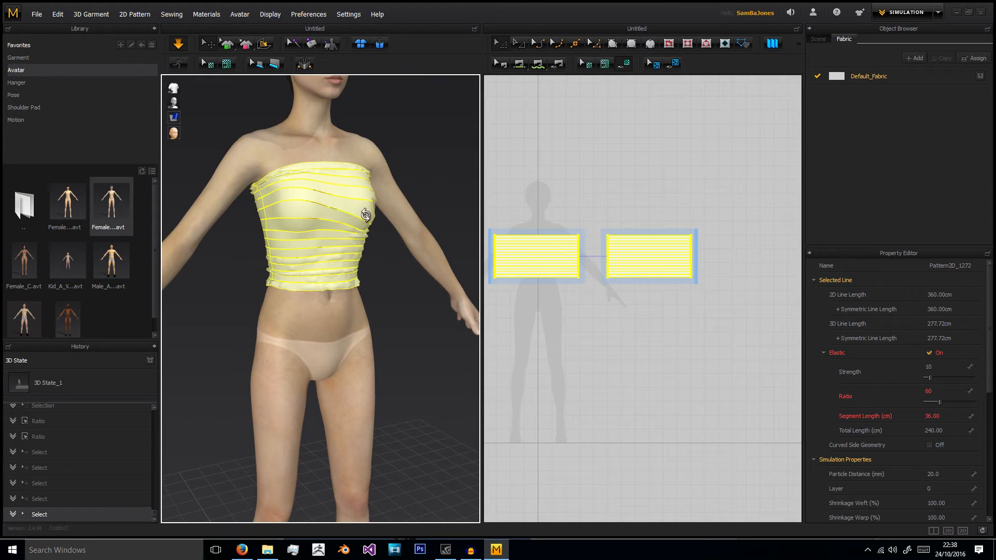
right_click(366, 214)
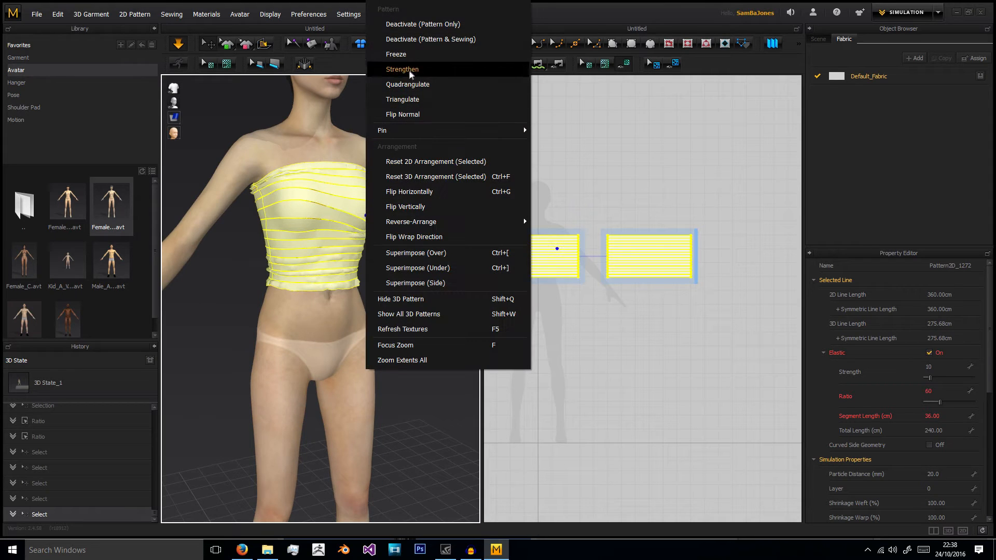
click(441, 176)
- Move the front piece slightly forward and the back piece slightly backward to clear the avatar's body
right_drag(462, 216, 347, 242)
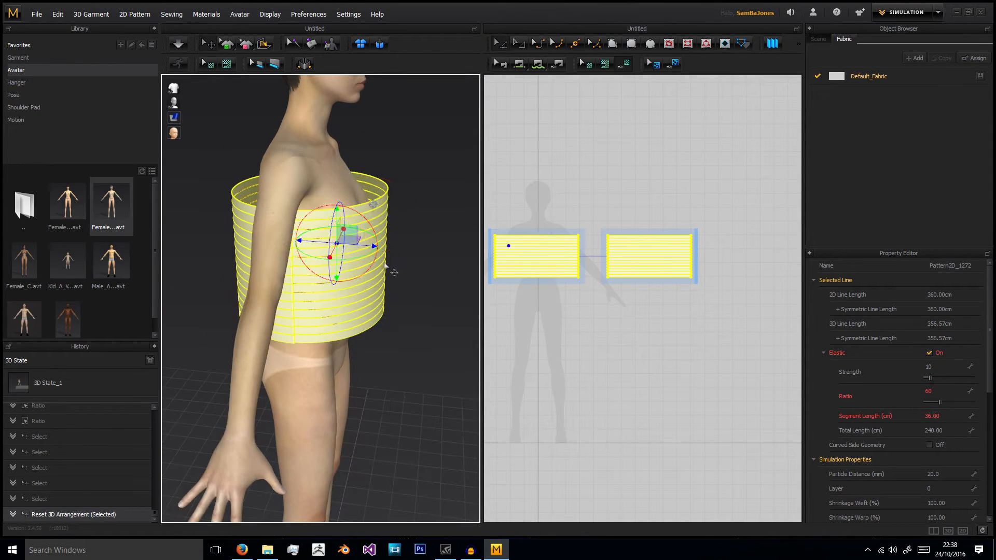
click(380, 219)
drag(408, 222, 419, 222)
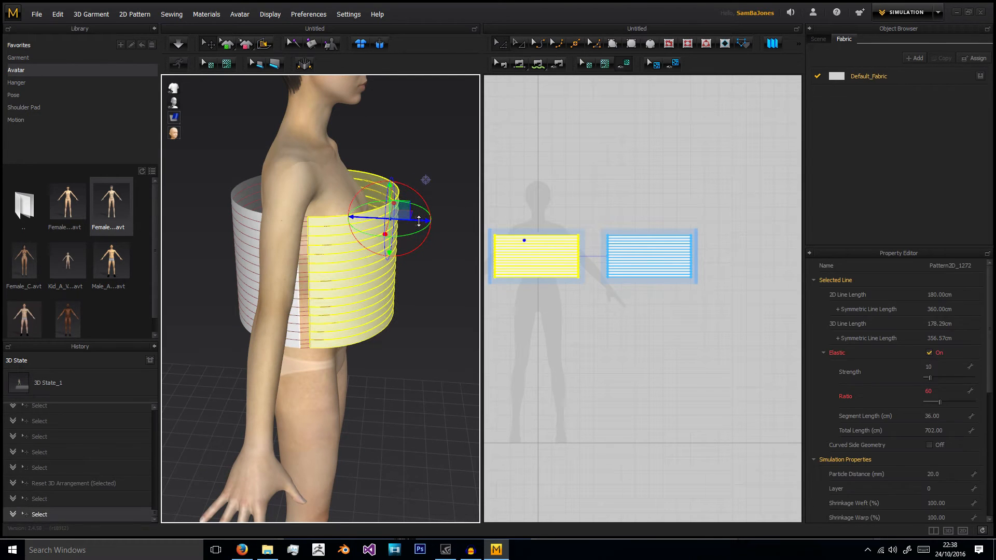
click(250, 219)
drag(275, 220, 268, 220)
- Raise both bodice pieces together slightly and simulate the garment onto the avatar
shift+click(364, 235)
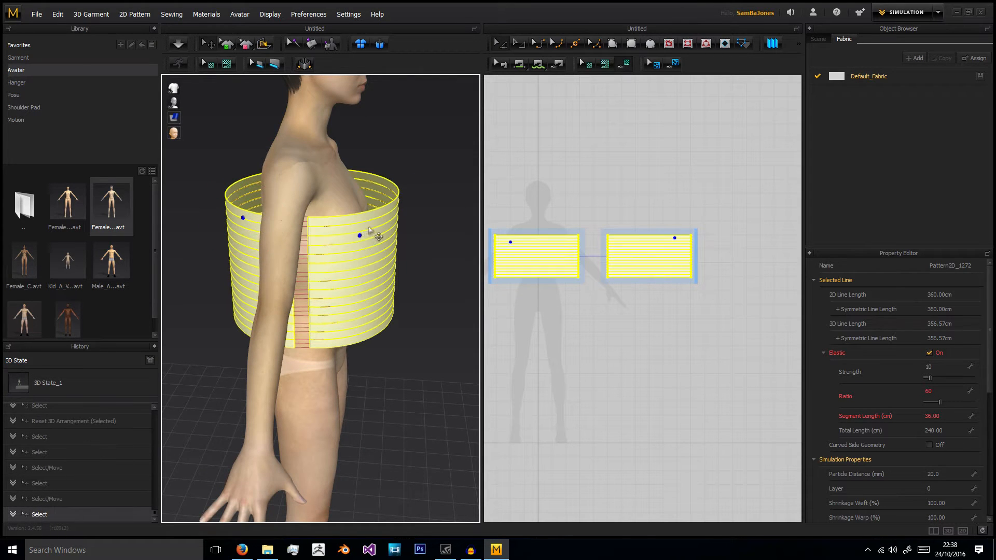
drag(371, 202, 371, 191)
click(178, 43)
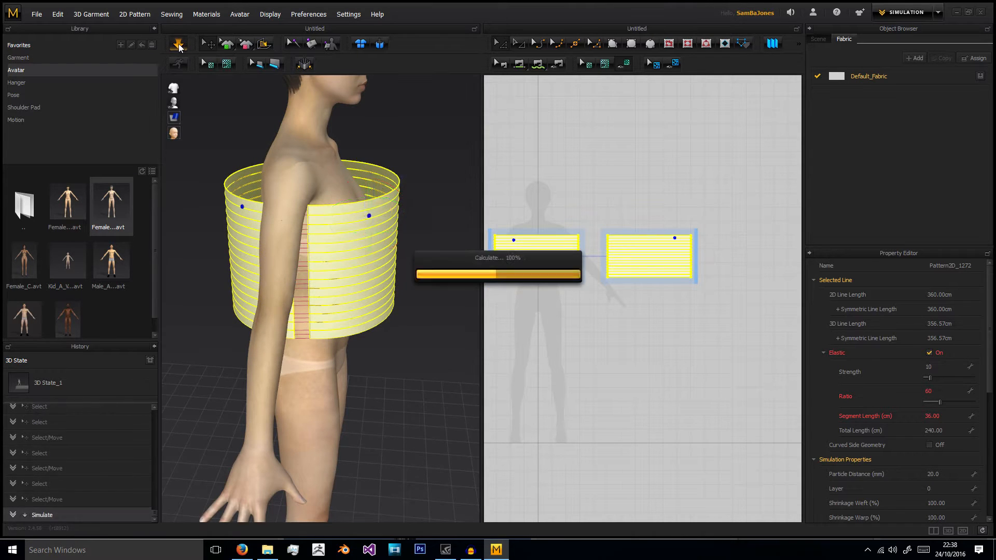
click(419, 191)
right_drag(419, 191, 323, 165)
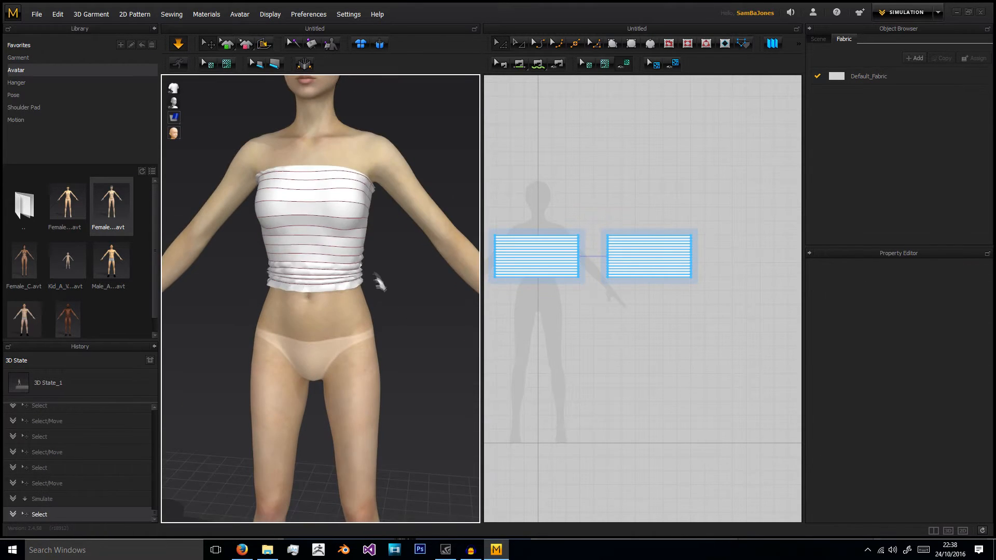
- Pull the bunched fabric around the bodice's sides and lower edge upward during simulation to smooth the drape
click(338, 229)
click(399, 258)
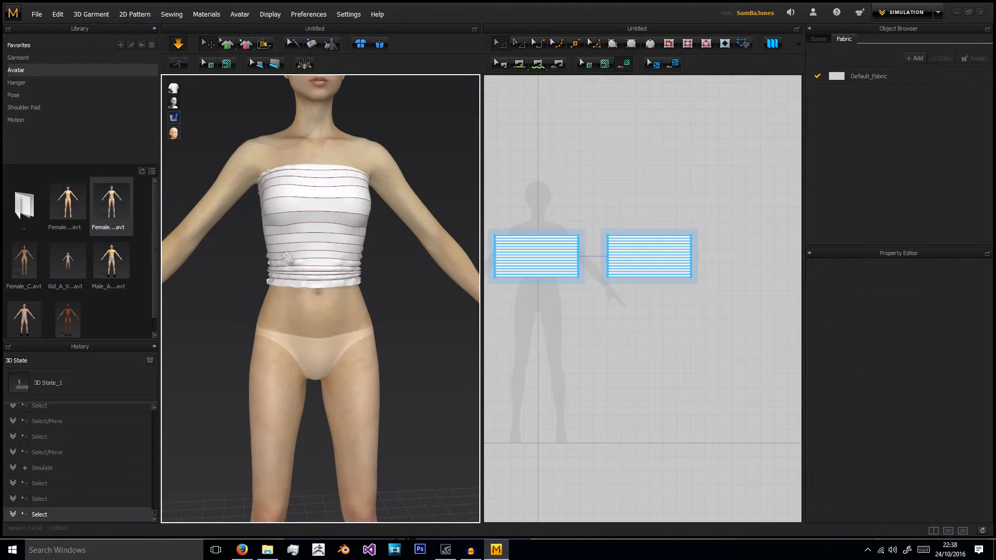
click(269, 213)
click(382, 267)
click(378, 226)
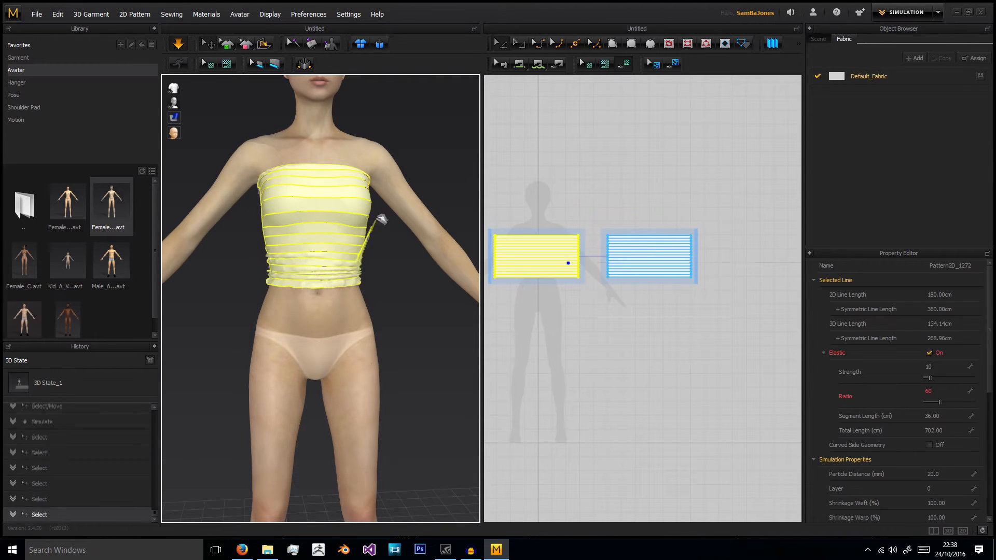
click(391, 244)
click(359, 240)
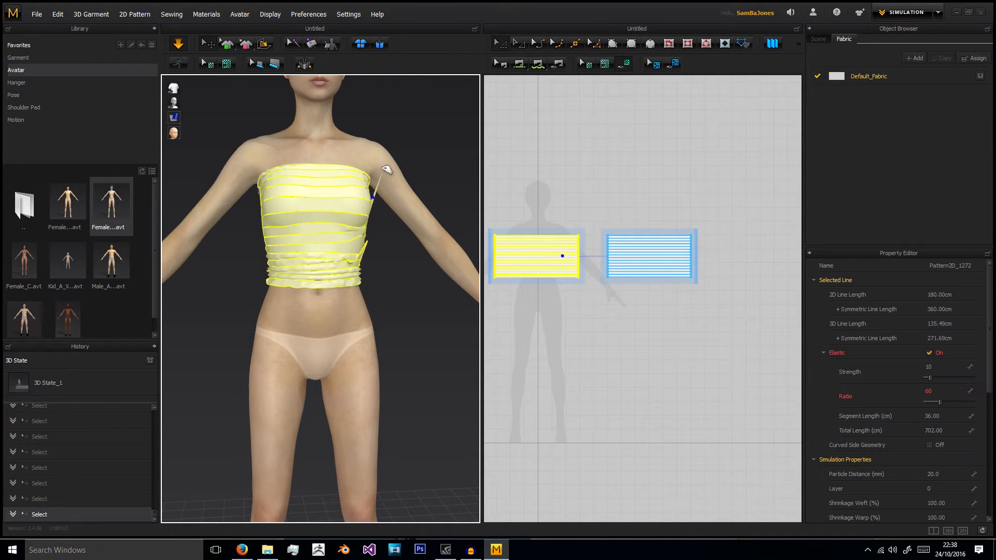
drag(380, 202, 380, 205)
click(380, 253)
drag(355, 262, 374, 206)
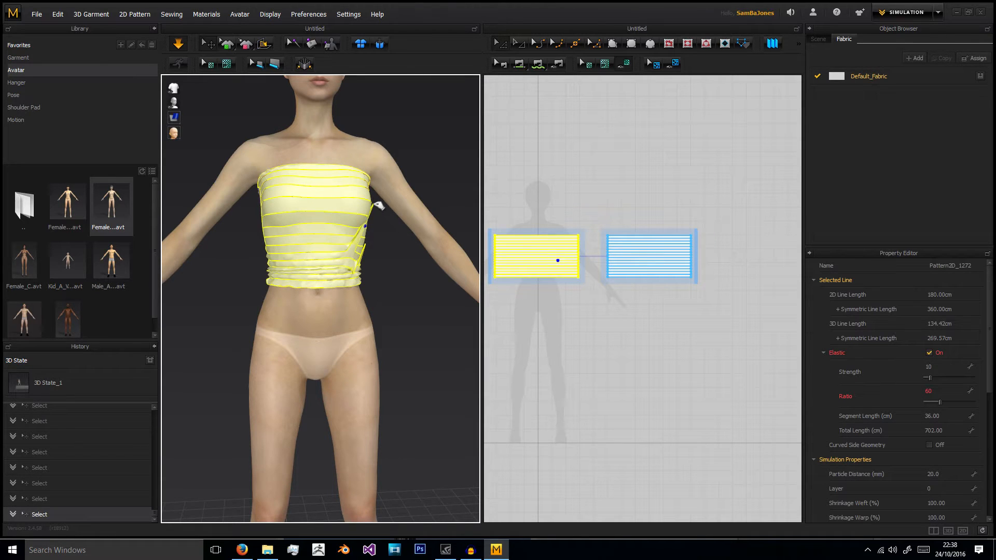
drag(399, 166, 390, 151)
click(393, 263)
right_drag(392, 265, 428, 300)
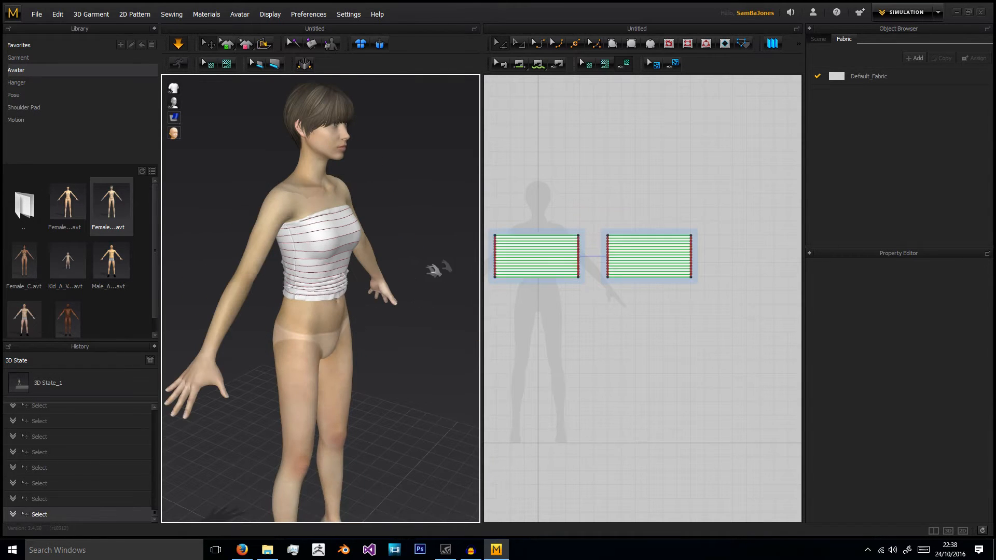
- Create an 85 × 50 cm rectangle for the skirt and place it below the front bodice piece in the 2D pattern
scroll(558, 307, down, 3)
scroll(586, 273, up, 5)
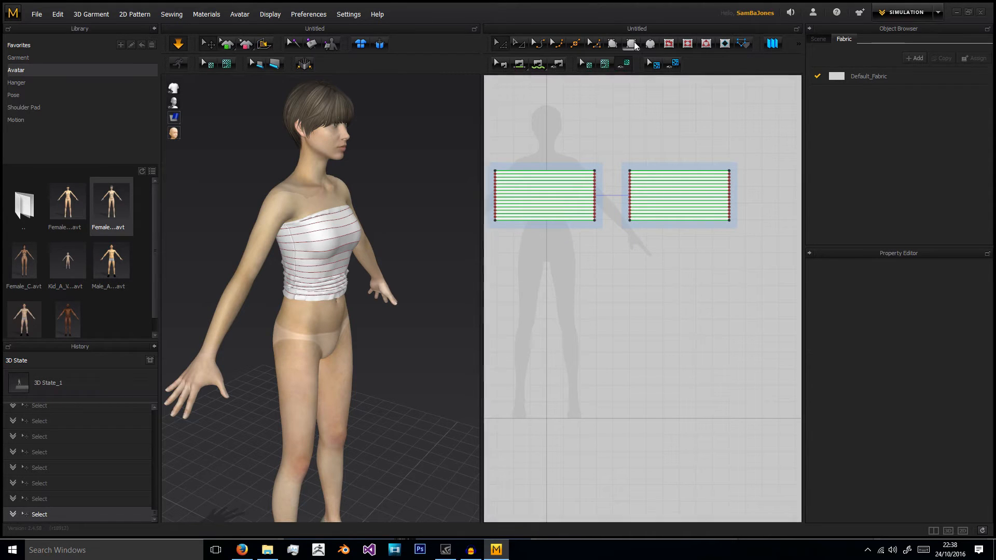
middle_drag(603, 242, 638, 197)
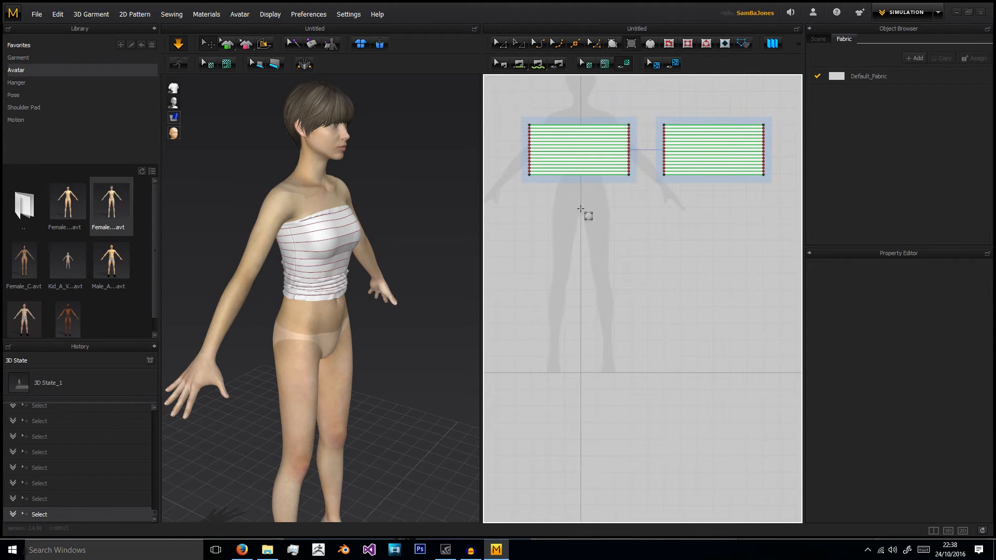
click(581, 208)
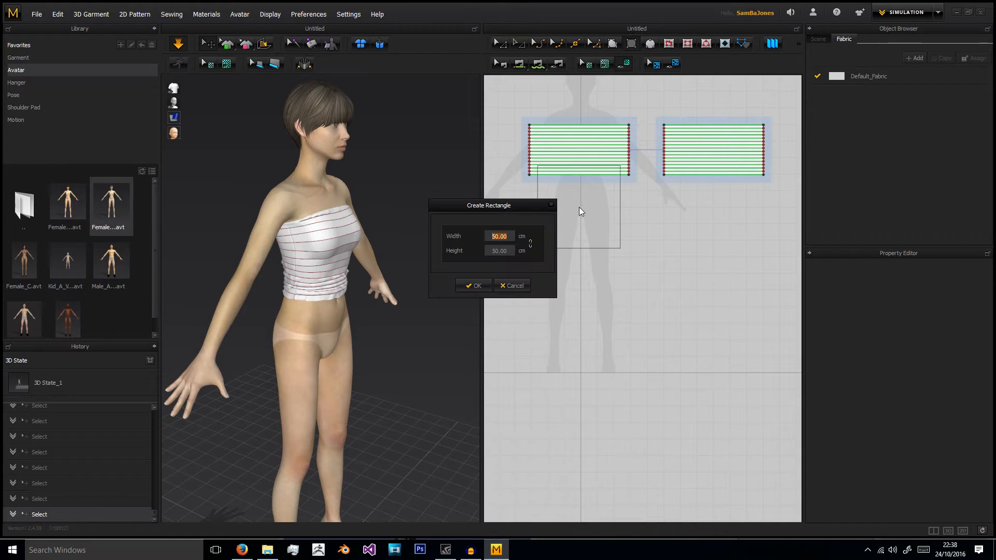
text(75)
double_click(510, 238)
text(85)
click(488, 285)
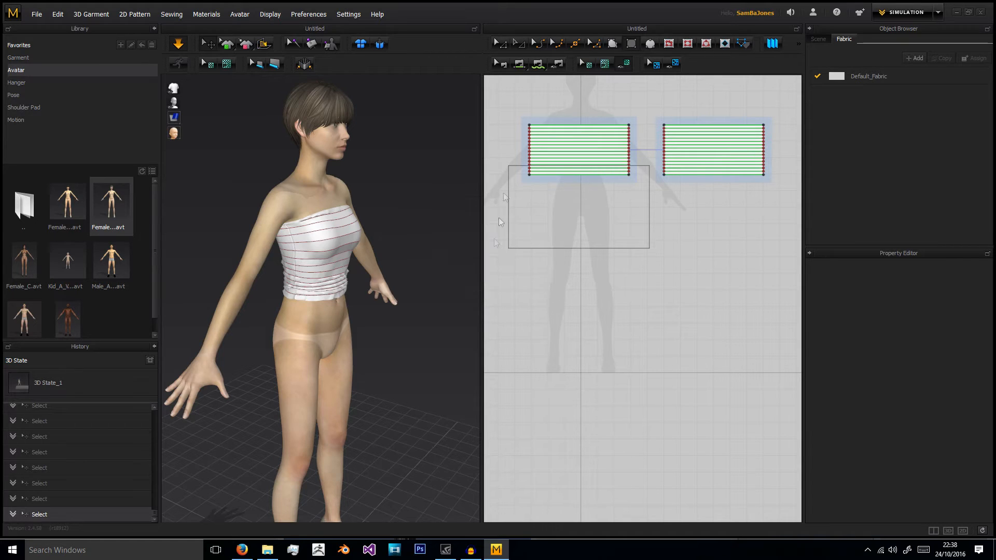
drag(560, 181, 575, 221)
- Sew the lower edge of the front bodice piece to the upper edge of the skirt rectangle
click(519, 63)
click(549, 175)
click(546, 190)
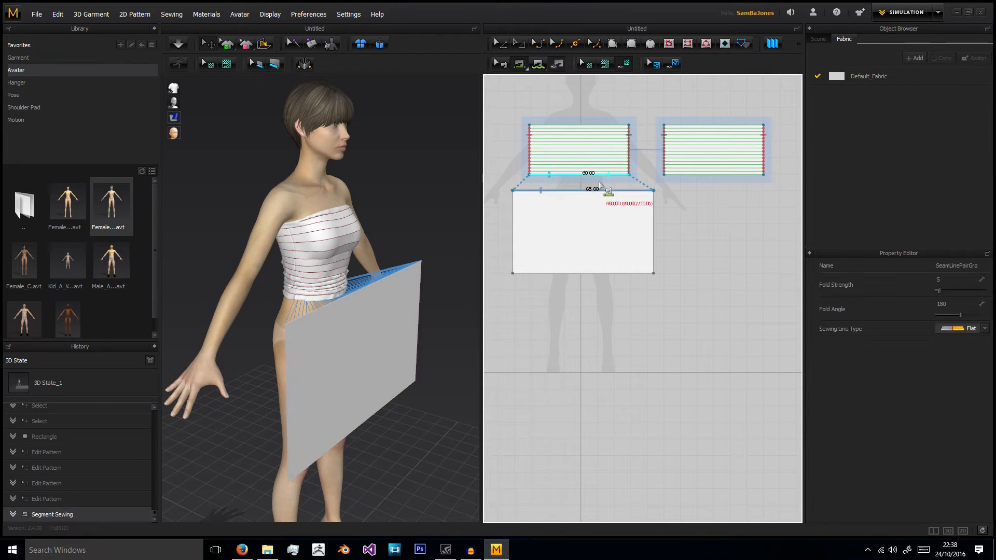
- Paste a copy of the skirt rectangle behind the avatar and flip the copy horizontally
click(500, 61)
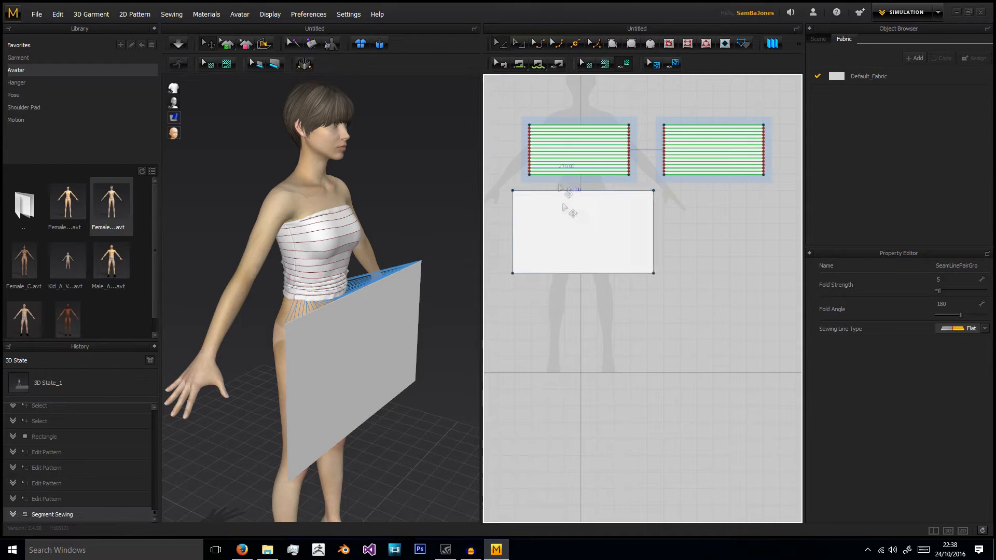
click(567, 219)
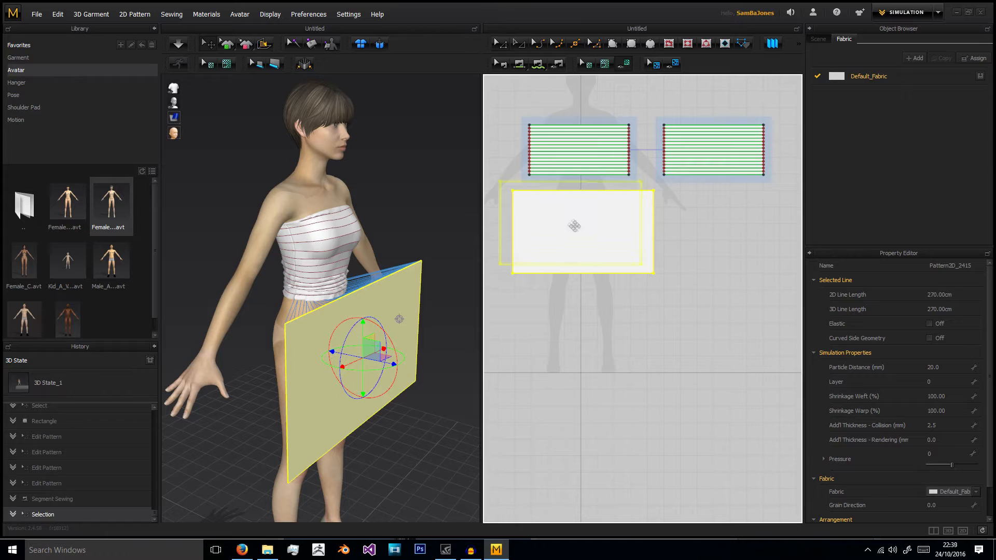
click(583, 232)
right_drag(398, 285, 414, 294)
middle_drag(414, 294, 456, 227)
right_drag(435, 293, 440, 293)
drag(439, 292, 314, 284)
right_drag(399, 200, 403, 236)
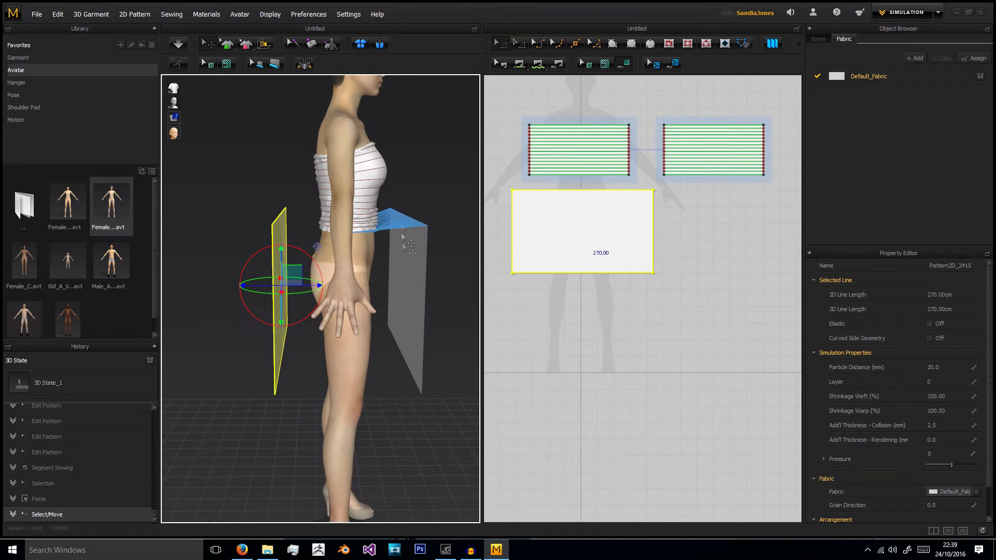
right_click(283, 227)
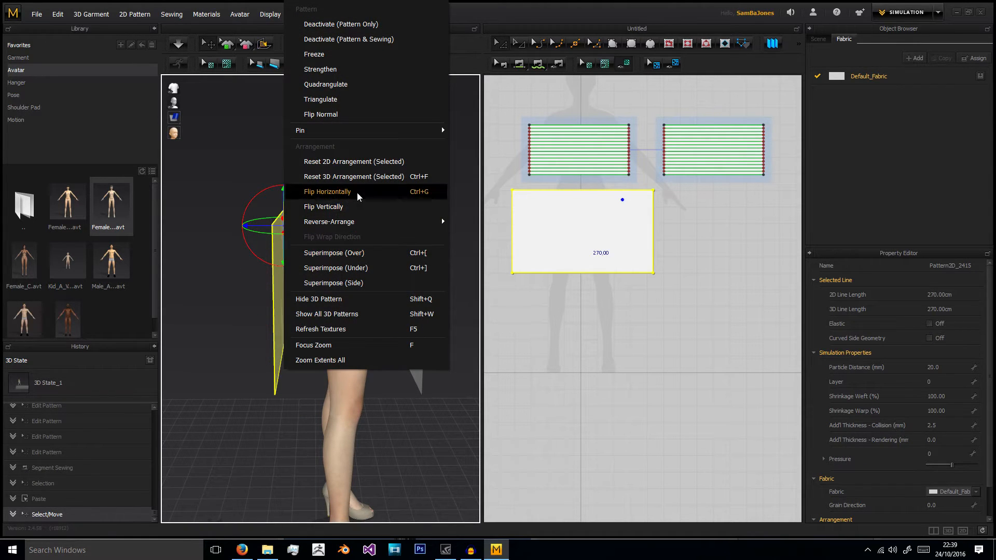
click(327, 192)
- Place the back skirt piece beside the front one in the 2D pattern and shift the back bodice piece above it
middle_drag(589, 251, 516, 253)
scroll(547, 262, down, 4)
right_drag(399, 261, 287, 292)
shift+drag(522, 245, 639, 241)
click(675, 210)
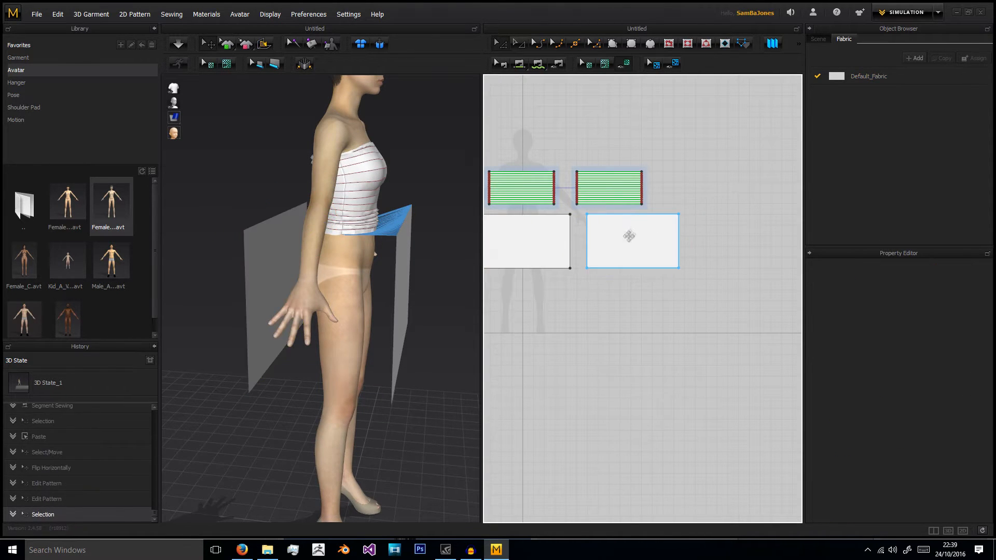
middle_drag(629, 233, 665, 240)
click(665, 240)
click(699, 209)
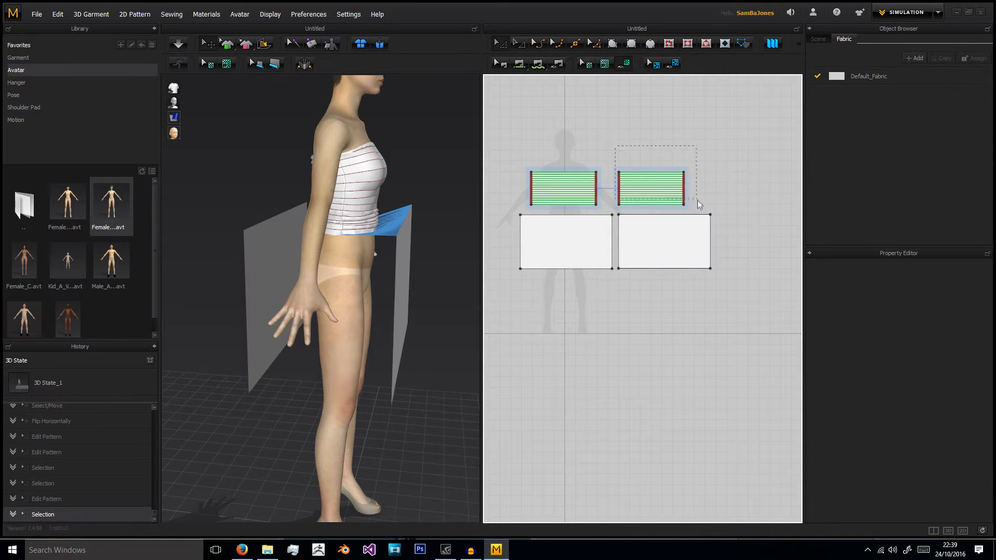
click(694, 203)
- Sew the back bodice's lower edge to the back skirt's upper edge and join both side seams of the skirt pieces
key(n)
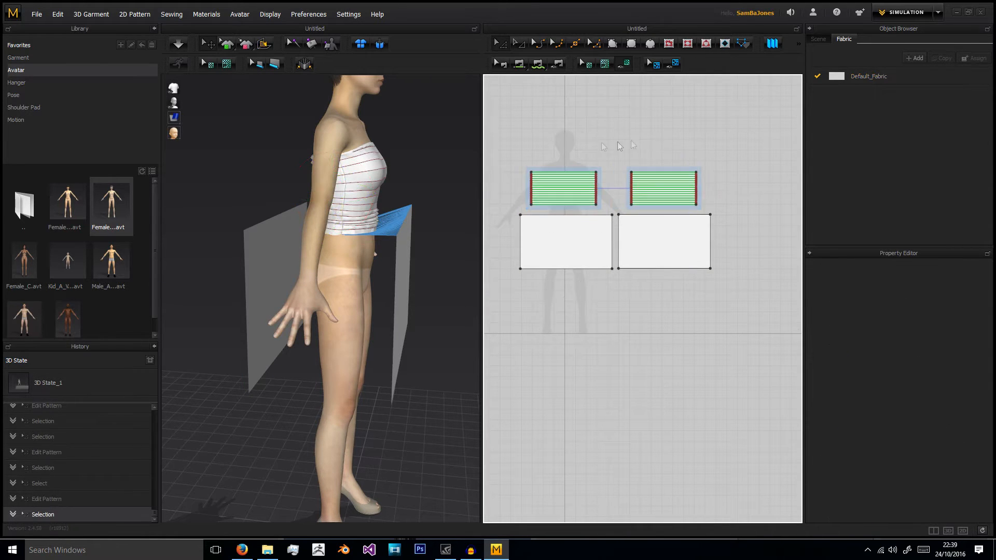
click(647, 212)
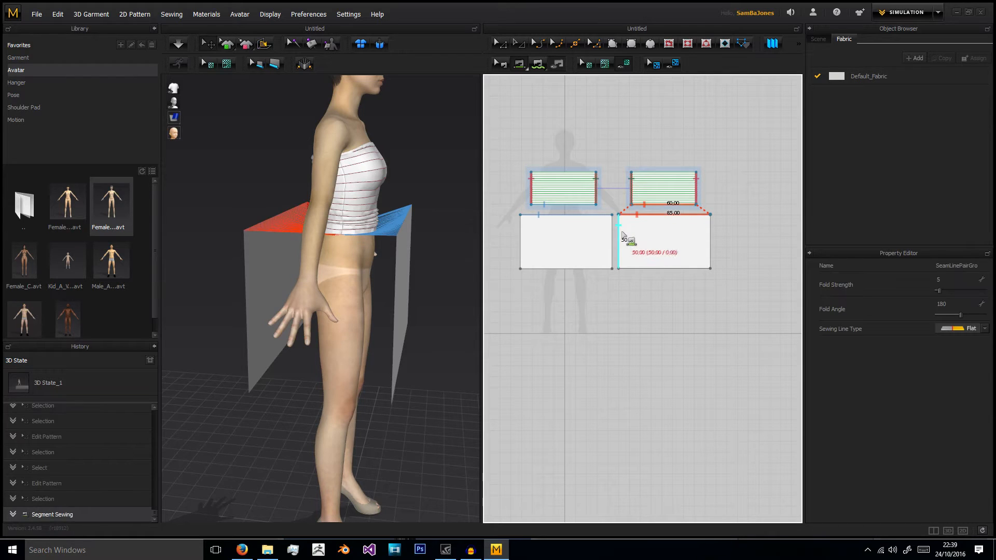
click(613, 233)
click(522, 233)
click(711, 236)
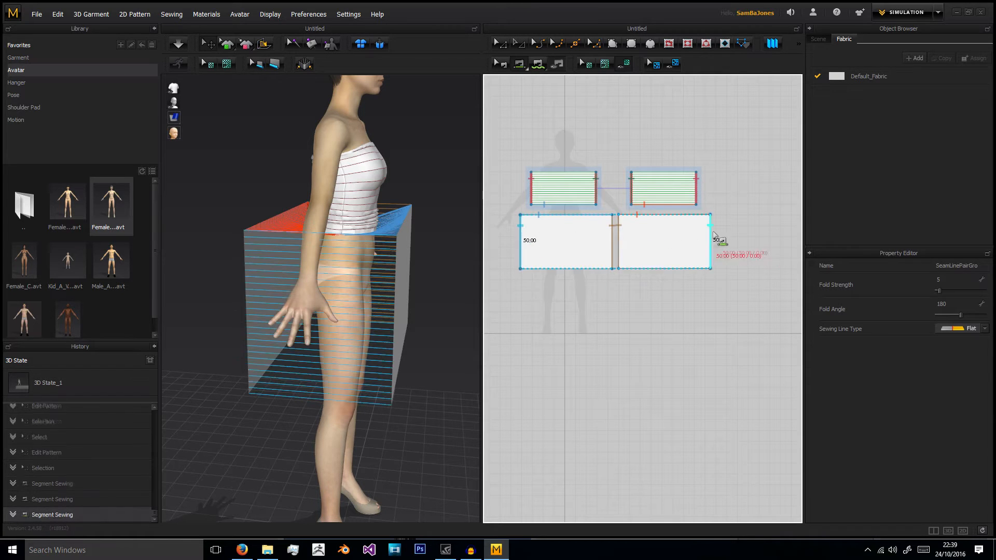
- Simulate the dress, pulling the skirt fabric down and the bodice fabric up during the simulation
click(179, 46)
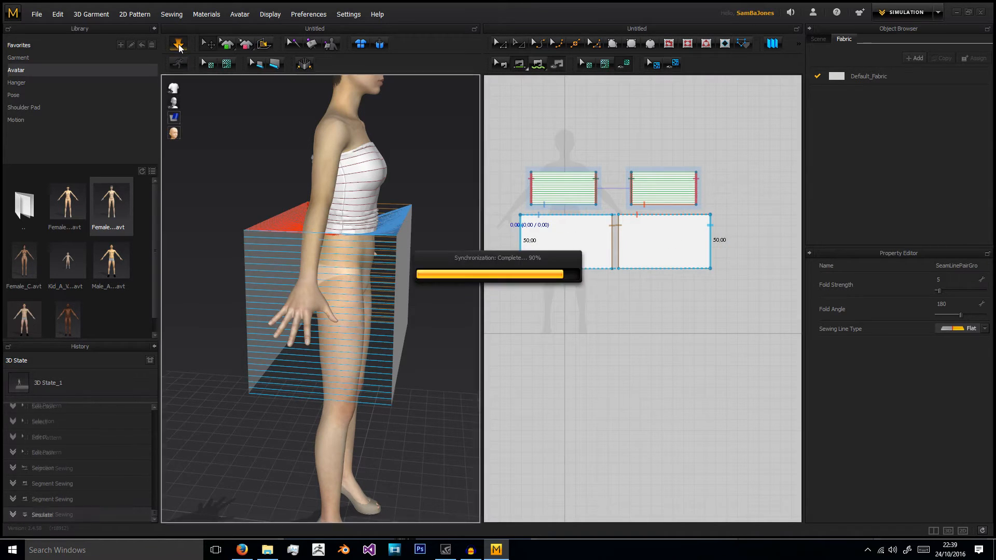
right_drag(465, 344, 407, 340)
drag(415, 358, 426, 464)
drag(294, 280, 285, 377)
click(428, 265)
drag(379, 179, 380, 134)
- Tug the bodice fabric around the sides, upper edge and waist during simulation to even out the bunching
click(397, 194)
right_drag(397, 194, 394, 190)
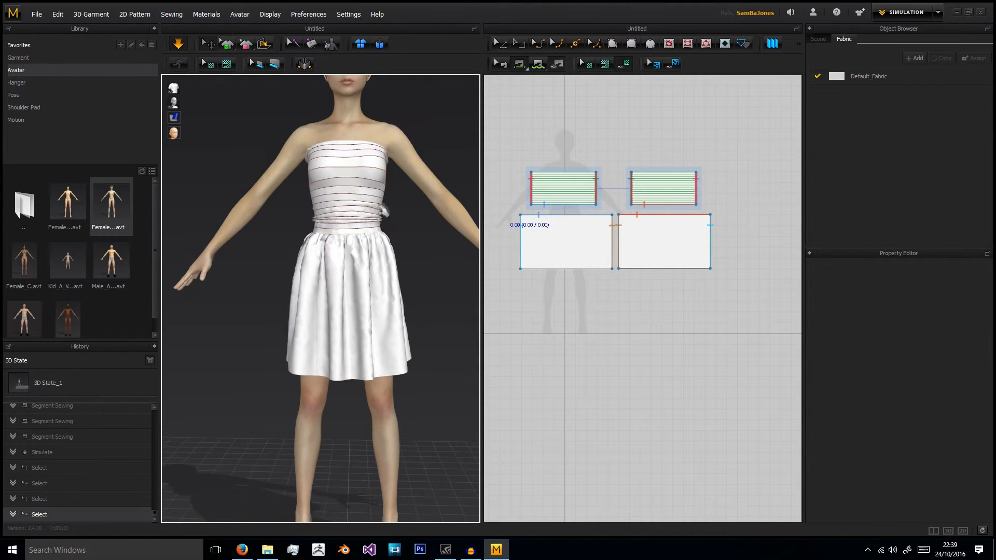
click(383, 186)
click(407, 195)
click(321, 210)
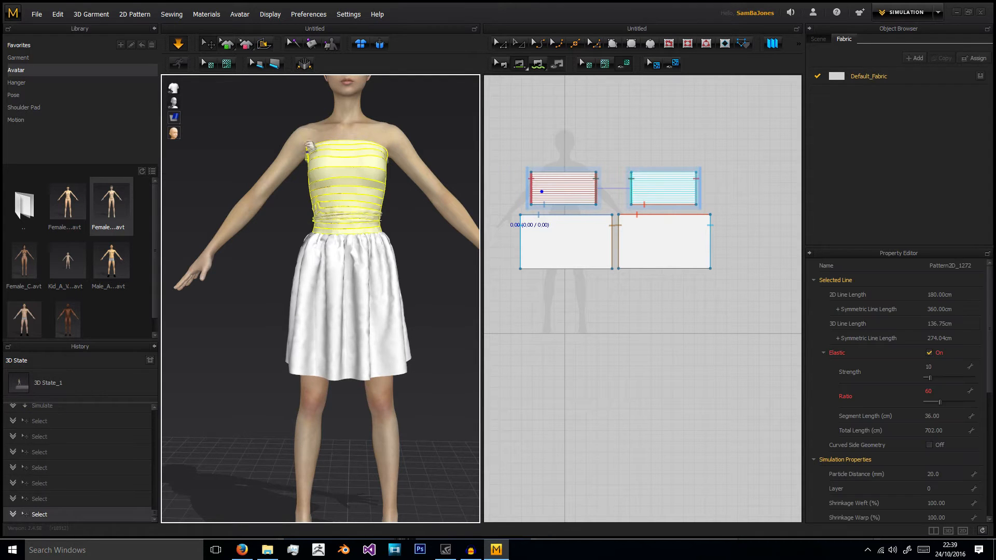
click(433, 216)
right_drag(434, 216, 339, 208)
click(340, 206)
click(400, 232)
mouse_move(400, 232)
right_down()
mouse_move(440, 265)
mouse_move(397, 210)
mouse_move(401, 229)
right_up()
- Add a new fabric and name it Dress_Skirt
scroll(590, 240, down, 3)
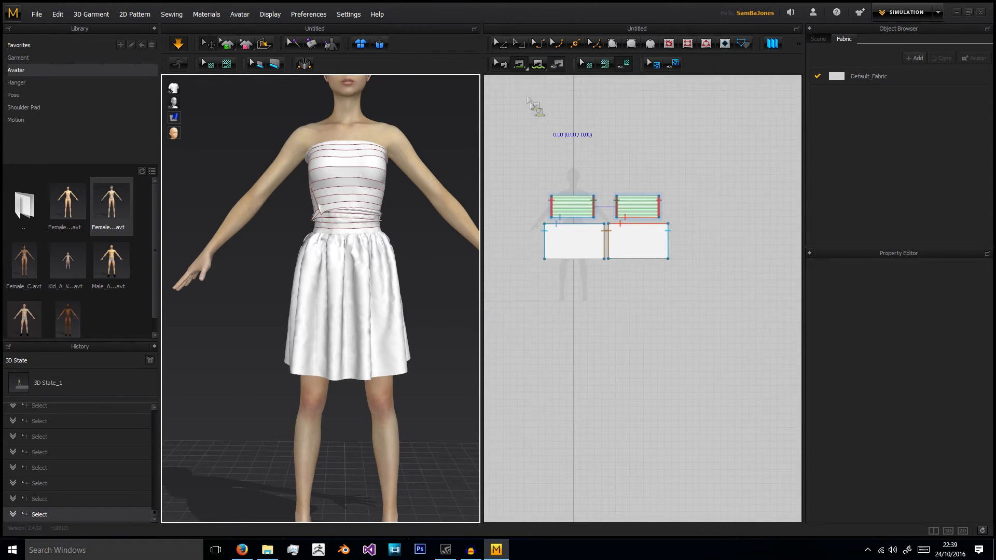
click(497, 49)
scroll(618, 168, up, 3)
scroll(685, 172, down, 2)
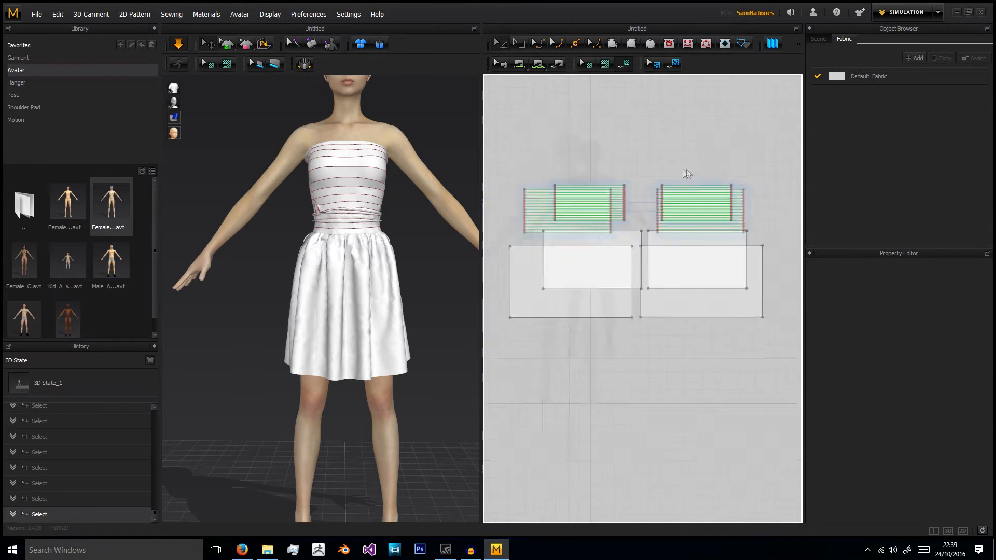
click(915, 58)
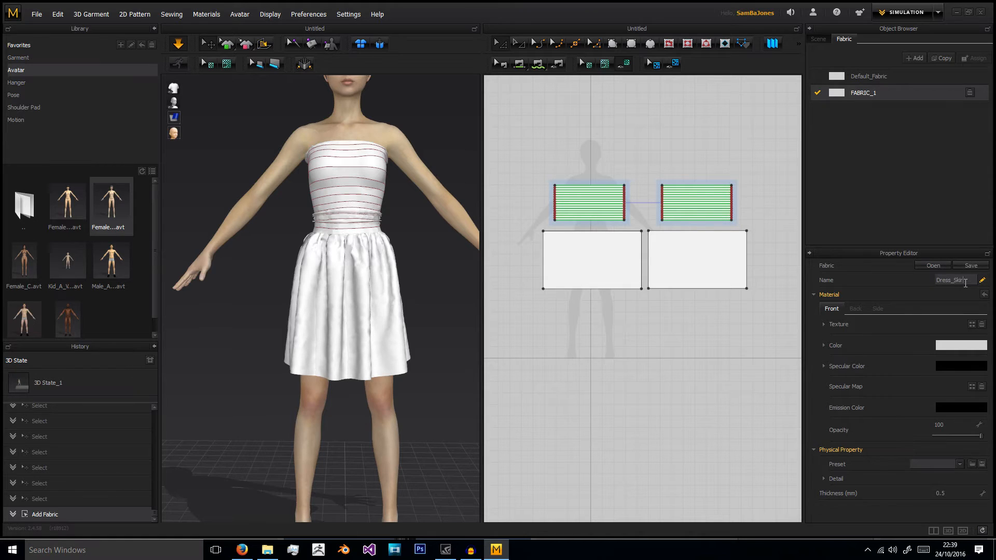
- Apply the D_Cotton physical preset to the Dress_Skirt fabric and expand its detailed physical properties
click(961, 465)
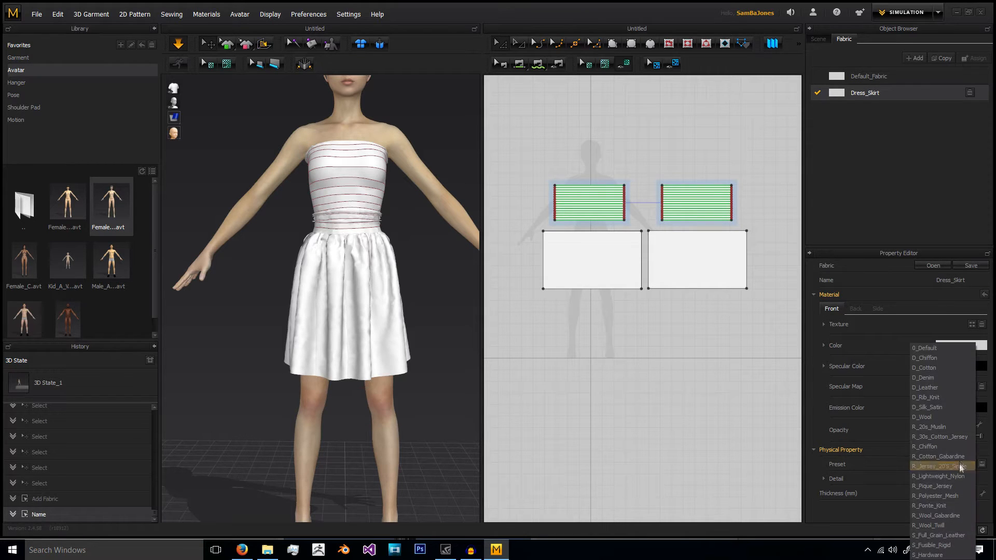
click(968, 355)
click(824, 479)
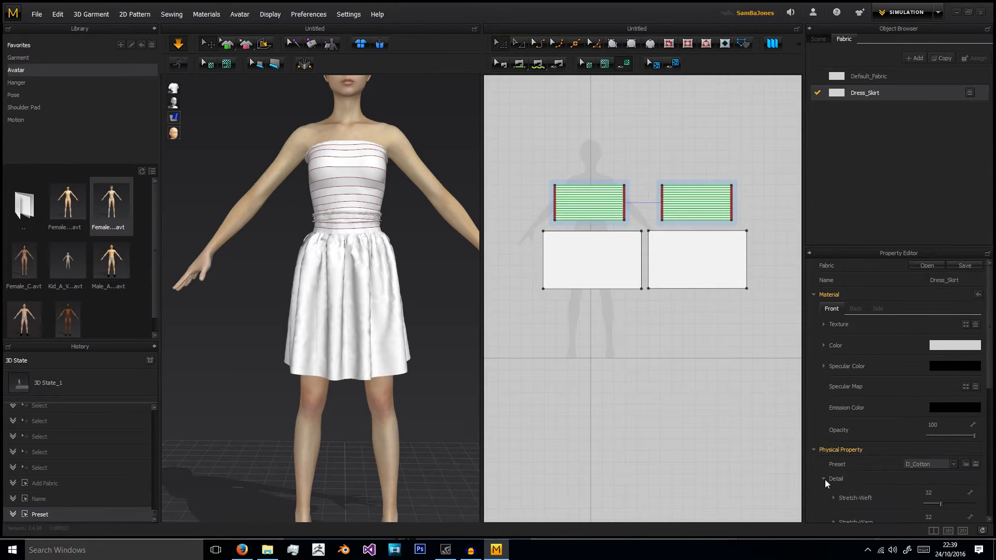
scroll(857, 438, down, 8)
scroll(939, 497, down, 1)
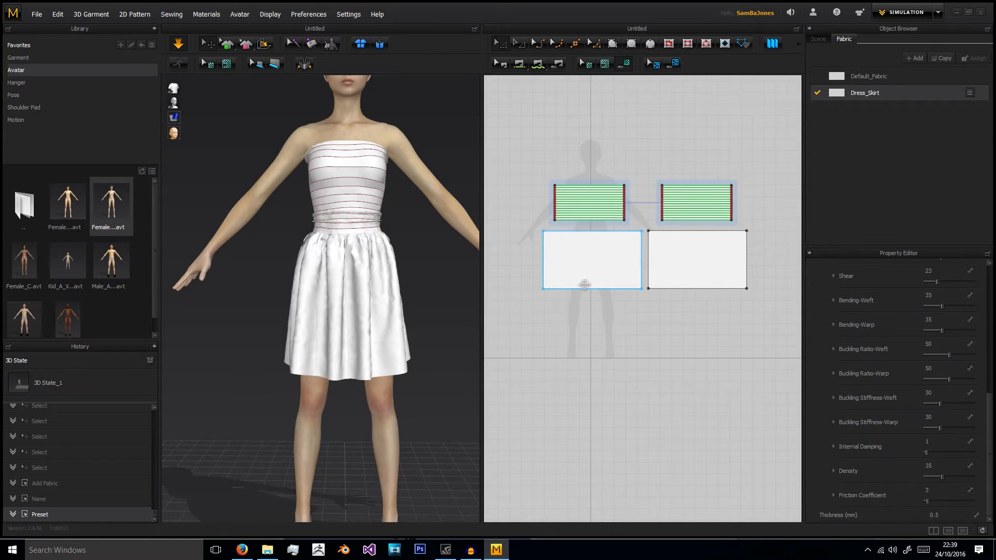
- Assign the Dress_Skirt fabric to both skirt pieces and tug the simulated skirt to settle its folds
drag(576, 266, 577, 266)
shift+click(657, 259)
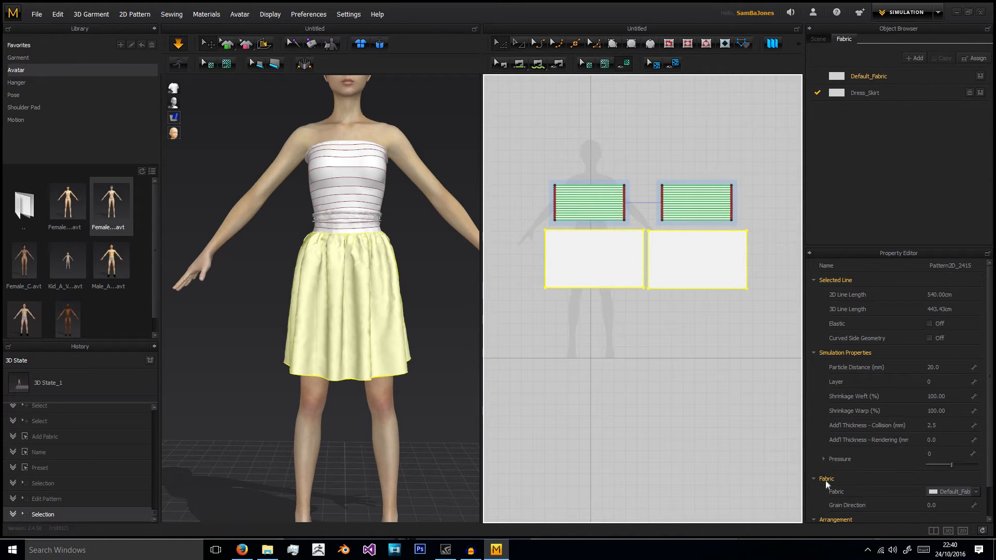
scroll(869, 490, down, 2)
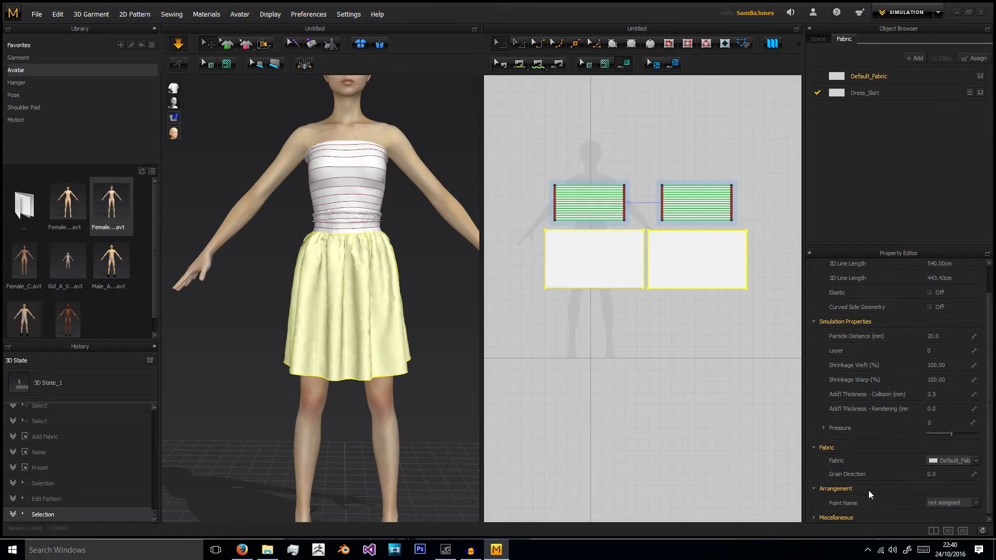
click(971, 462)
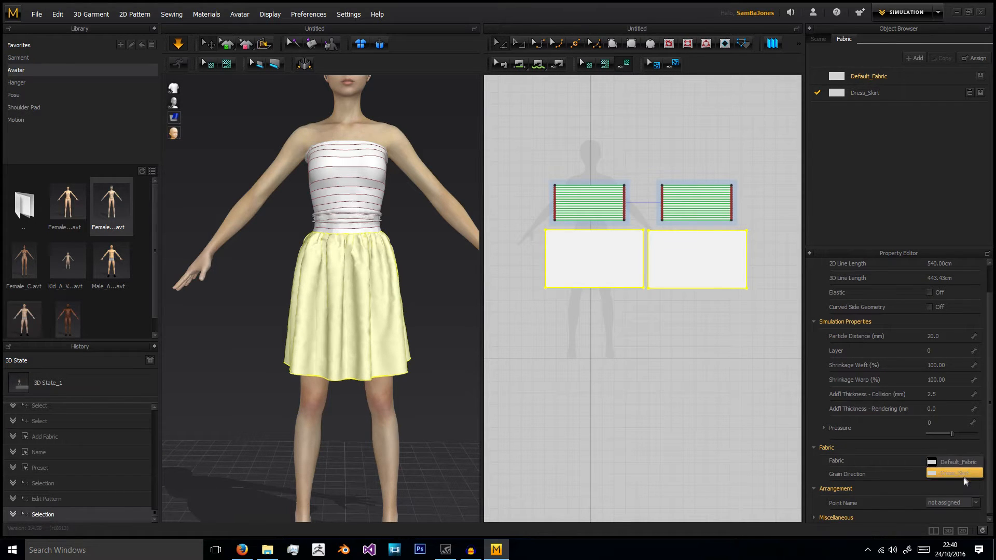
click(964, 475)
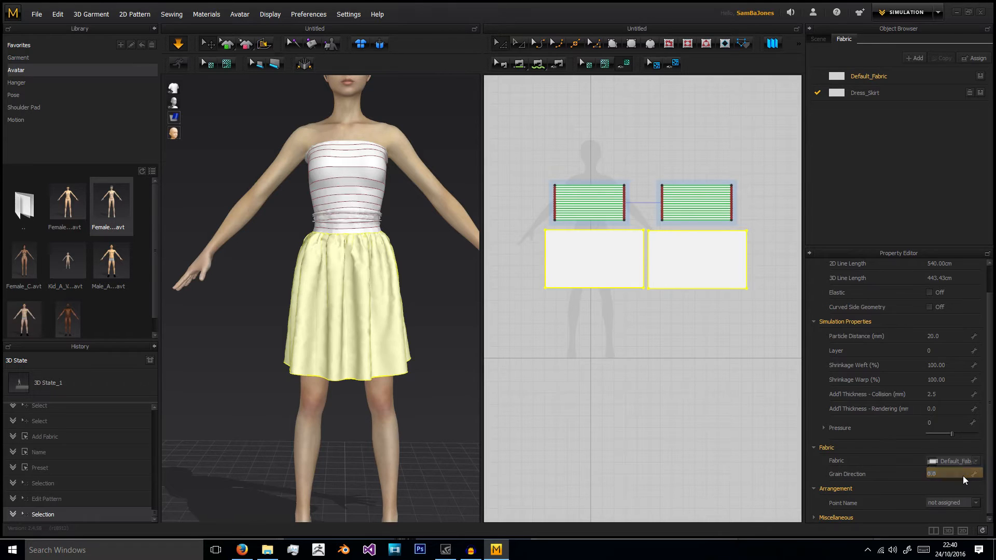
click(673, 369)
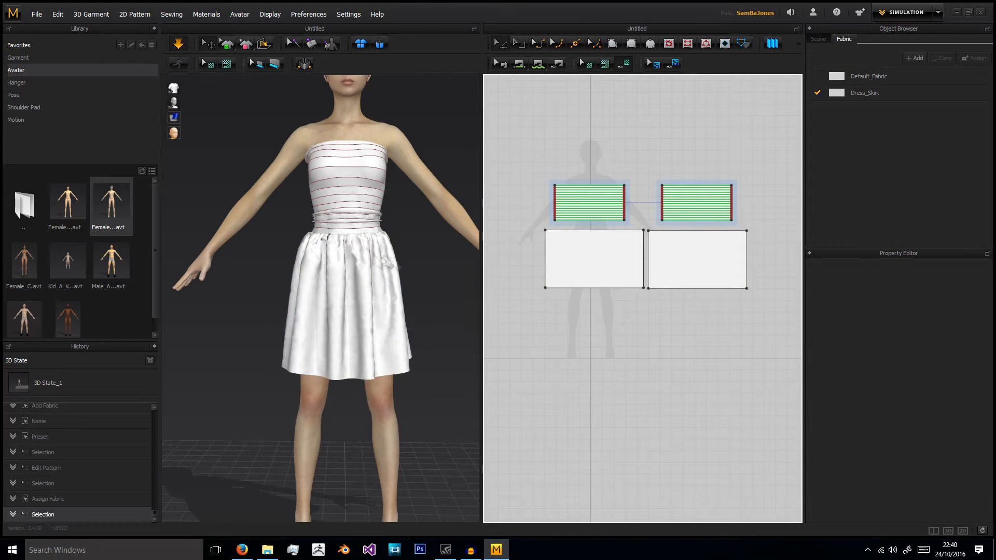
right_drag(358, 274, 380, 282)
drag(380, 269, 397, 272)
click(413, 276)
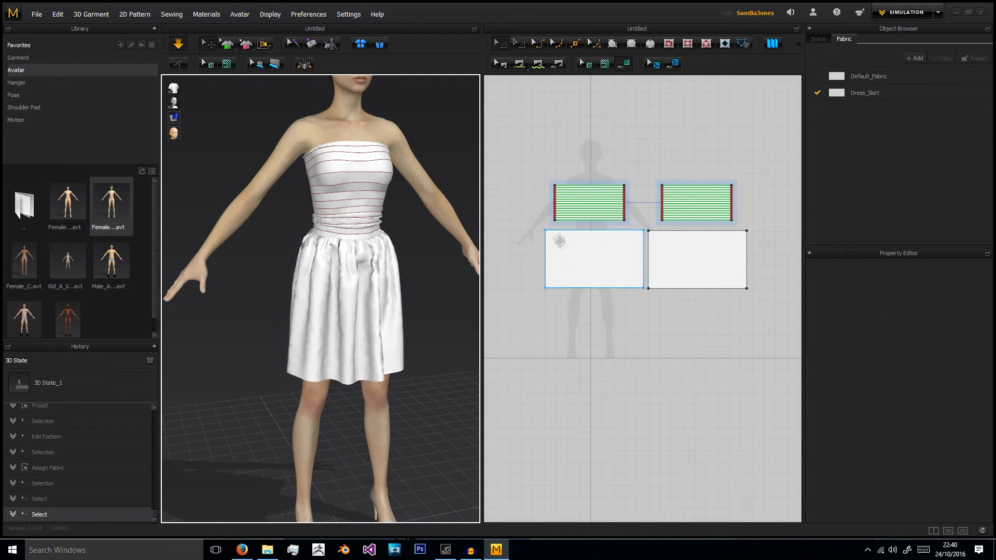
- Try a density of 0 on the Dress_Skirt fabric, raise its density strongly, and tug the skirt to test the drape
click(863, 96)
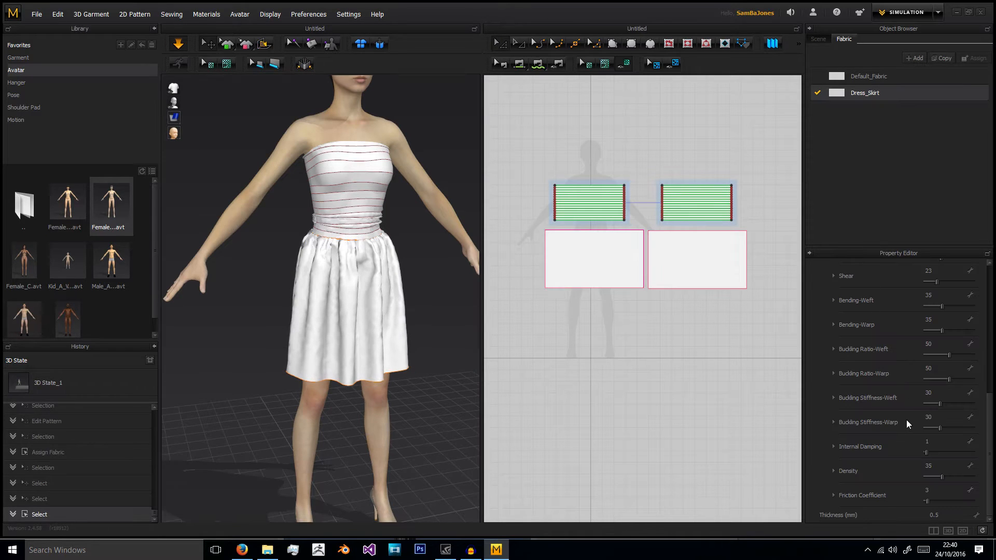
drag(943, 476, 984, 482)
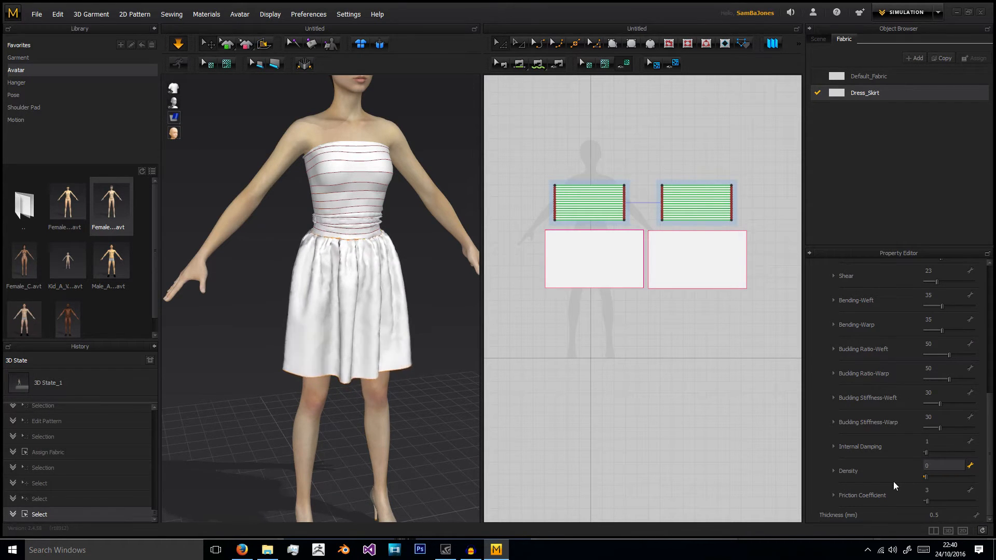
drag(939, 478, 978, 480)
right_drag(415, 362, 353, 387)
click(352, 387)
click(412, 371)
scroll(382, 332, down, 2)
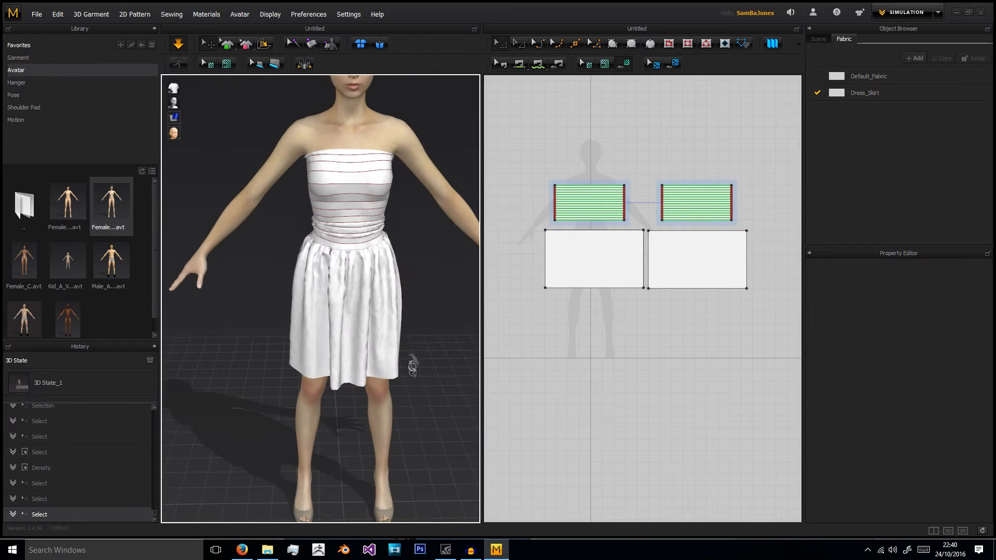
- Apply the D_Chiffon physical preset to Default_Fabric, which the bodice uses
click(869, 76)
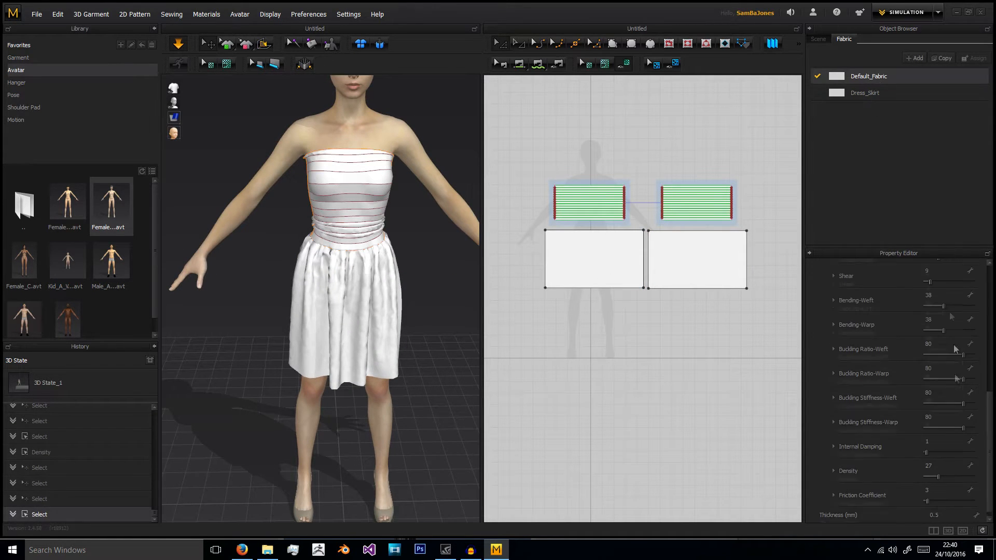
scroll(910, 362, up, 5)
click(953, 378)
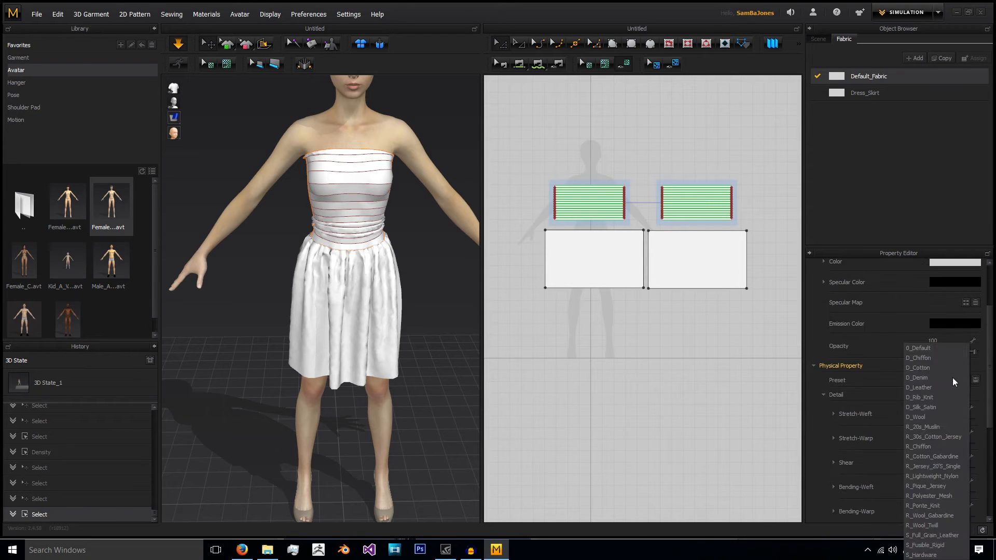
click(945, 358)
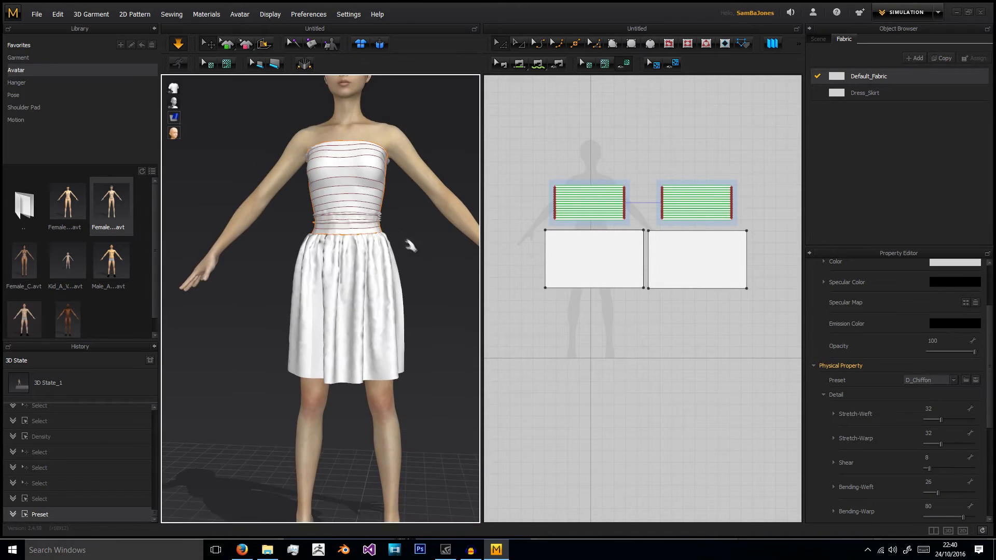
- Try the D_Denim physical preset on Default_Fabric to change how the elastic bodice behaves
scroll(400, 356, up, 8)
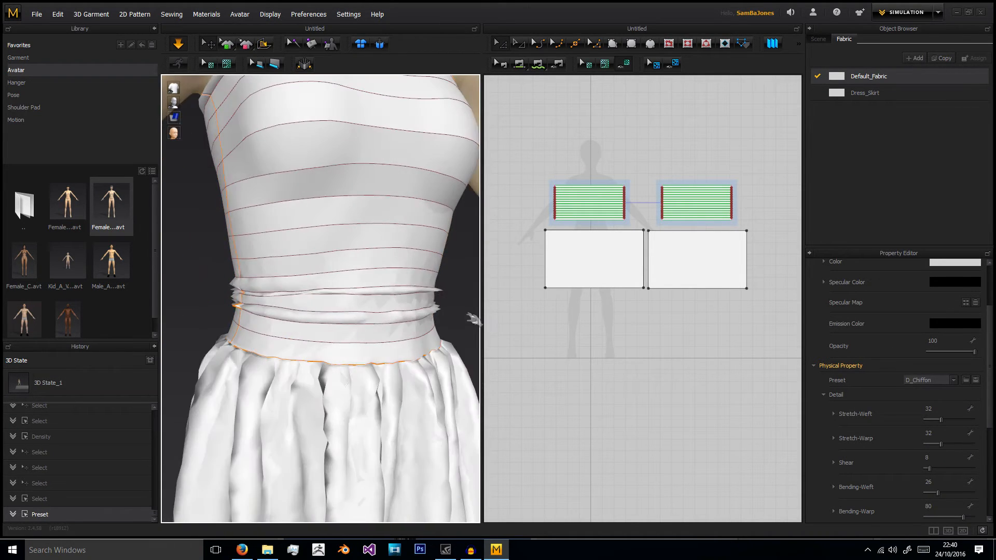
right_drag(476, 318, 446, 325)
click(419, 315)
click(467, 314)
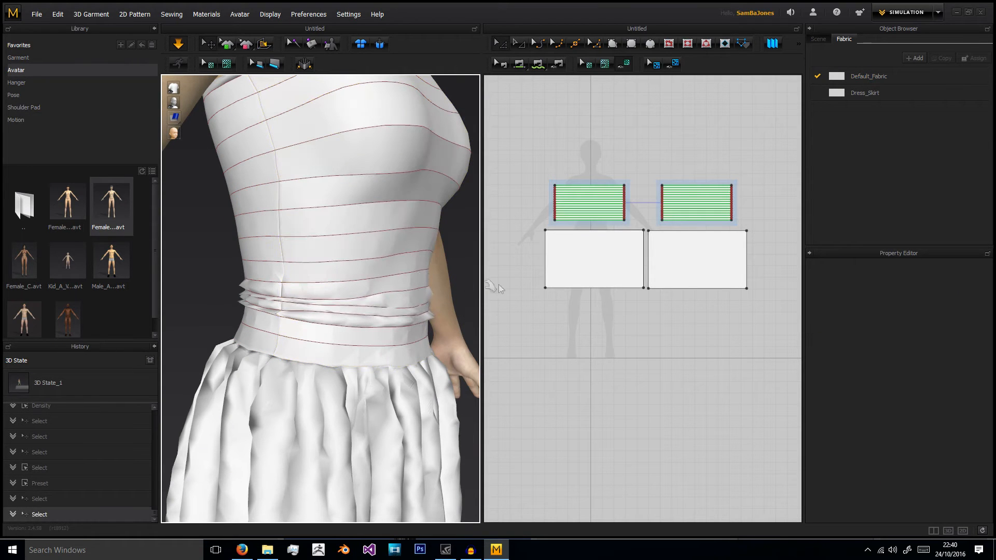
click(895, 79)
click(953, 380)
click(945, 375)
- Tug the simulated bodice at several places around the waist to loosen its bunched folds
right_drag(415, 311, 457, 306)
drag(439, 244, 447, 212)
click(473, 240)
right_drag(474, 240, 358, 236)
drag(226, 215, 215, 134)
drag(443, 241, 493, 115)
click(471, 254)
right_drag(416, 306, 302, 313)
scroll(302, 313, up, 2)
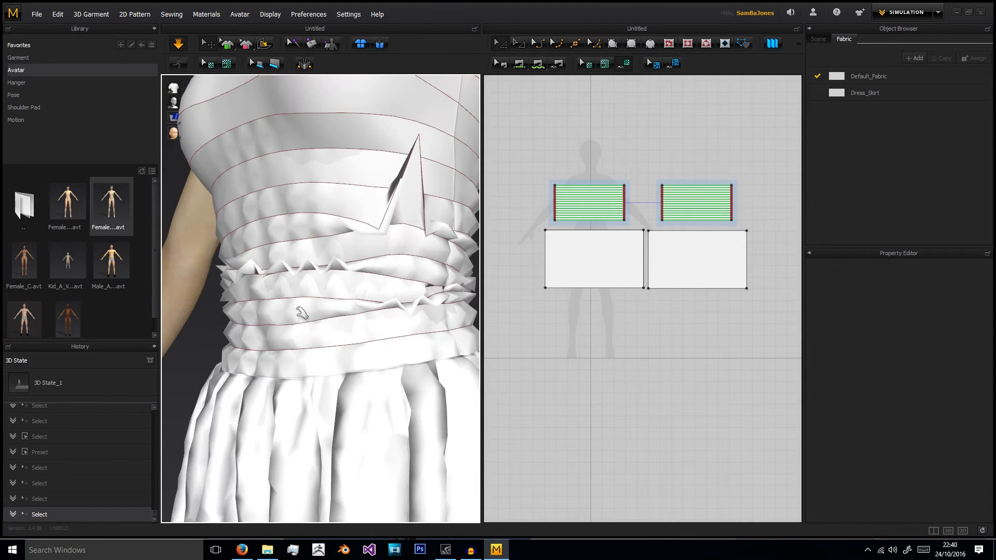
click(295, 319)
scroll(329, 345, down, 3)
right_drag(329, 348, 422, 289)
click(434, 311)
- Try the D_Leather, D_Rib_Knit and D_Wool physical presets in turn on Default_Fabric
click(885, 78)
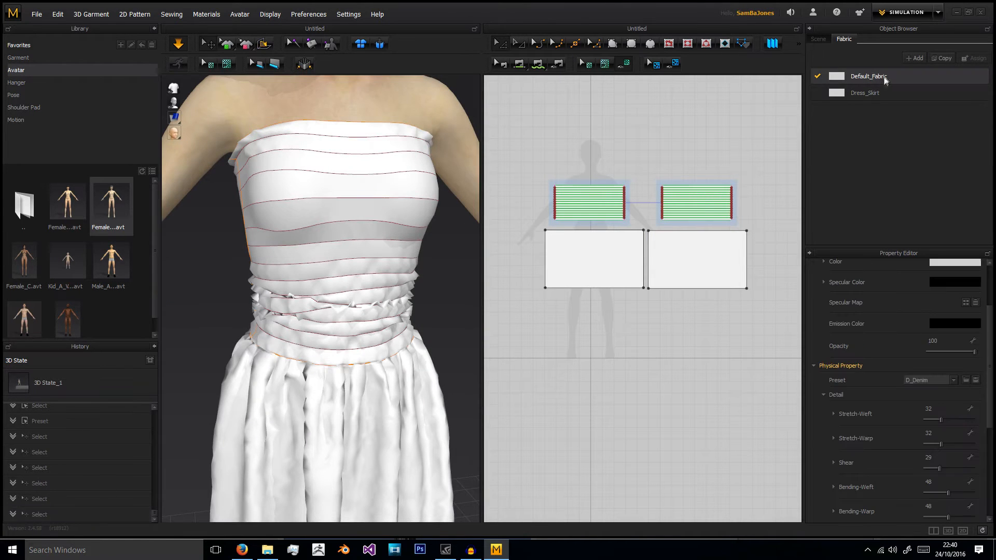
click(955, 379)
click(951, 391)
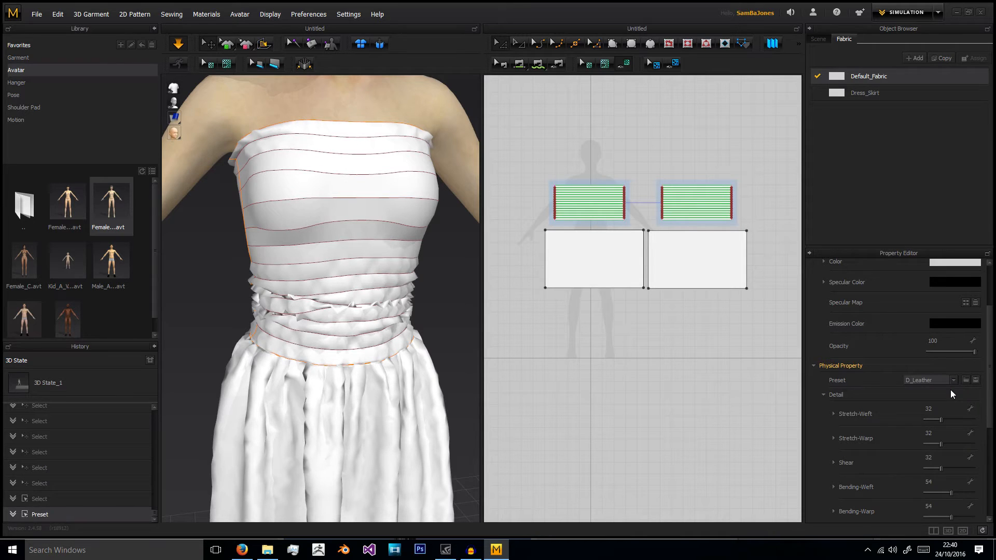
click(952, 384)
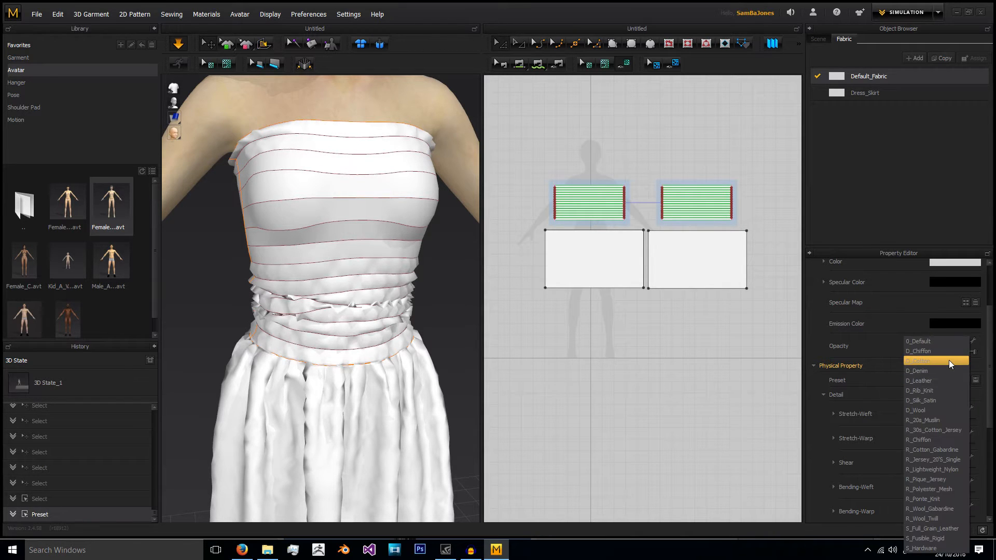
click(948, 390)
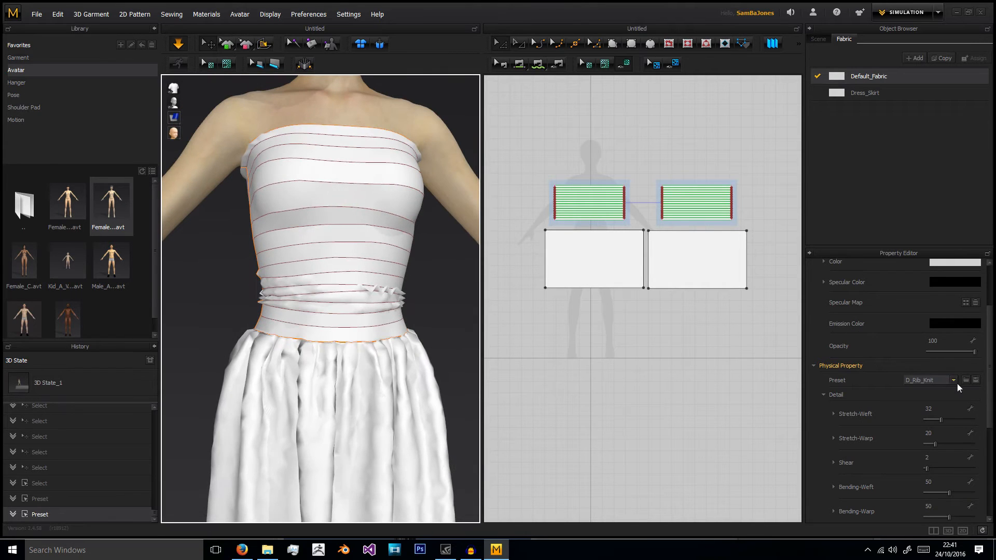
click(953, 380)
click(939, 400)
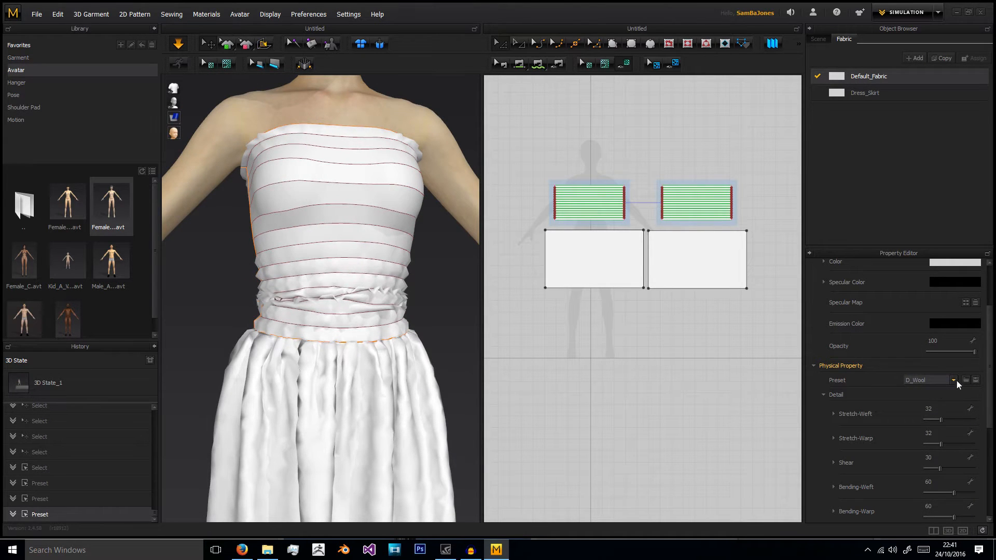
- Switch Default_Fabric to a different physical preset, adjust its density, and set Stretch-Weft to 33 and Stretch-Warp to 24
click(953, 381)
click(946, 435)
right_drag(368, 356, 403, 143)
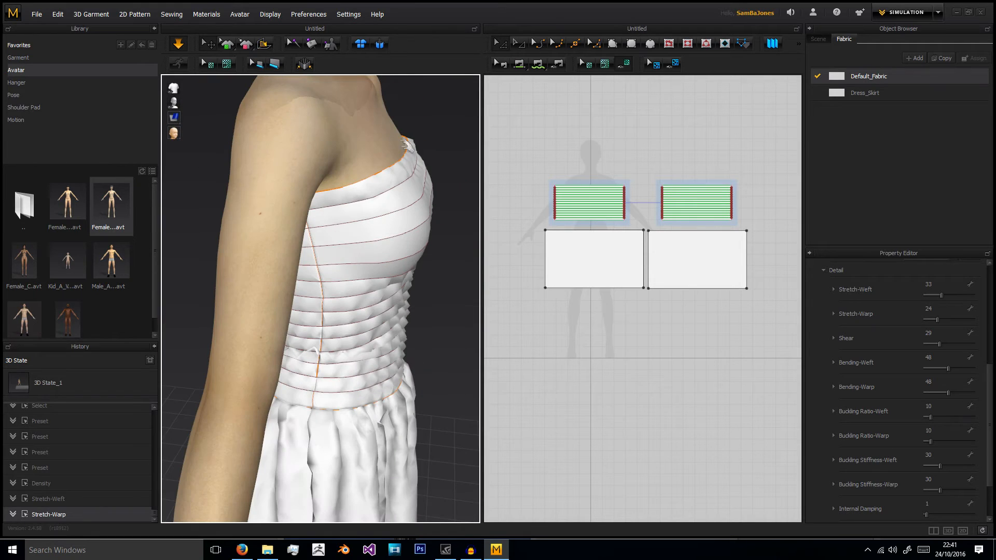
click(403, 143)
click(444, 127)
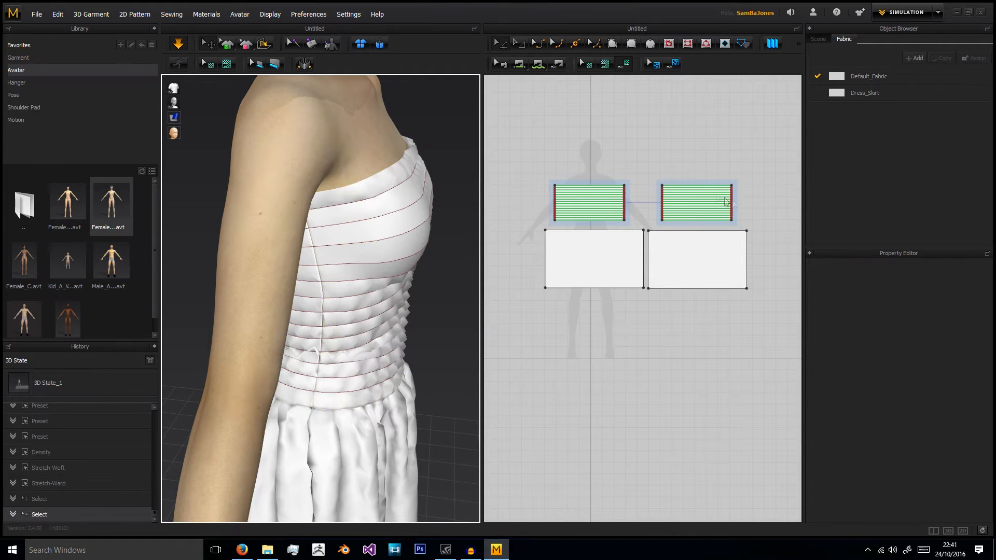
- Set the elastic ratio of the bodice's top edge to 40
click(607, 185)
click(938, 359)
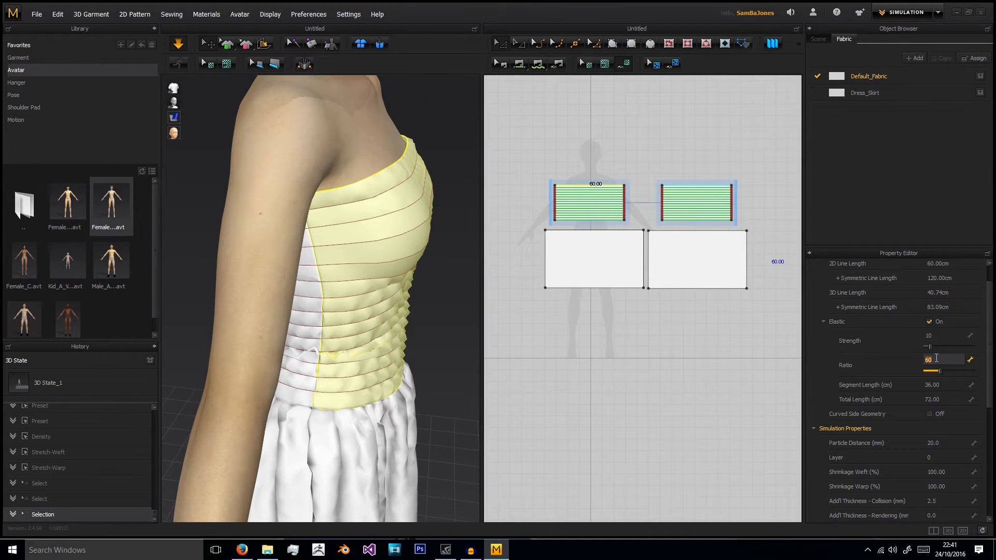
text(40)
key(Return)
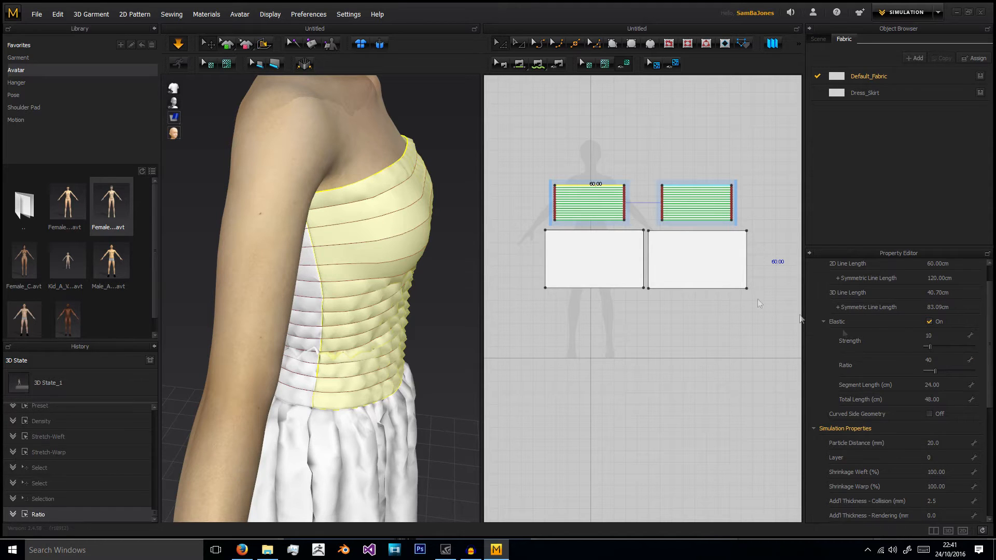
click(456, 189)
right_drag(422, 156, 362, 154)
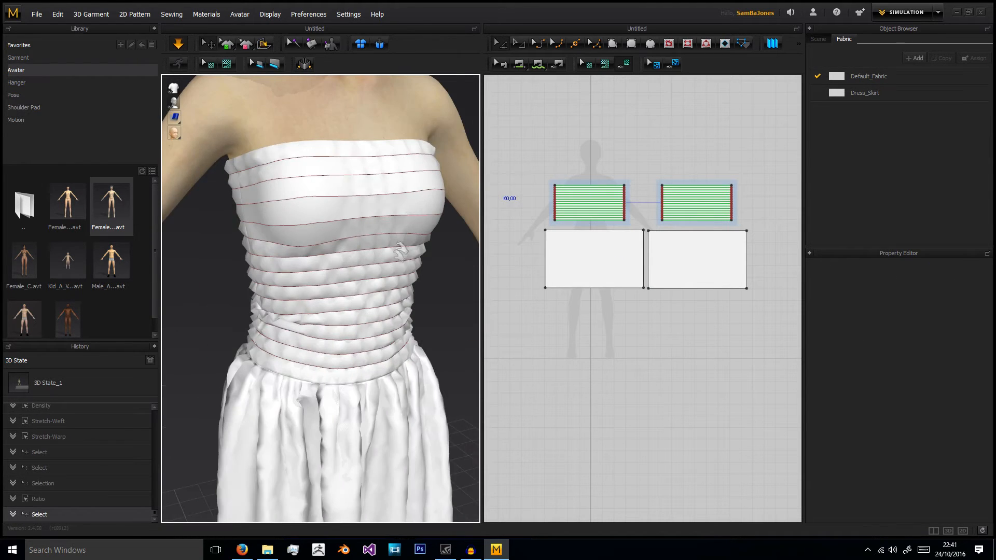
- Select all four pattern pieces and reset their 3D arrangement around the avatar
scroll(350, 268, down, 8)
right_drag(349, 269, 319, 295)
right_drag(346, 253, 378, 275)
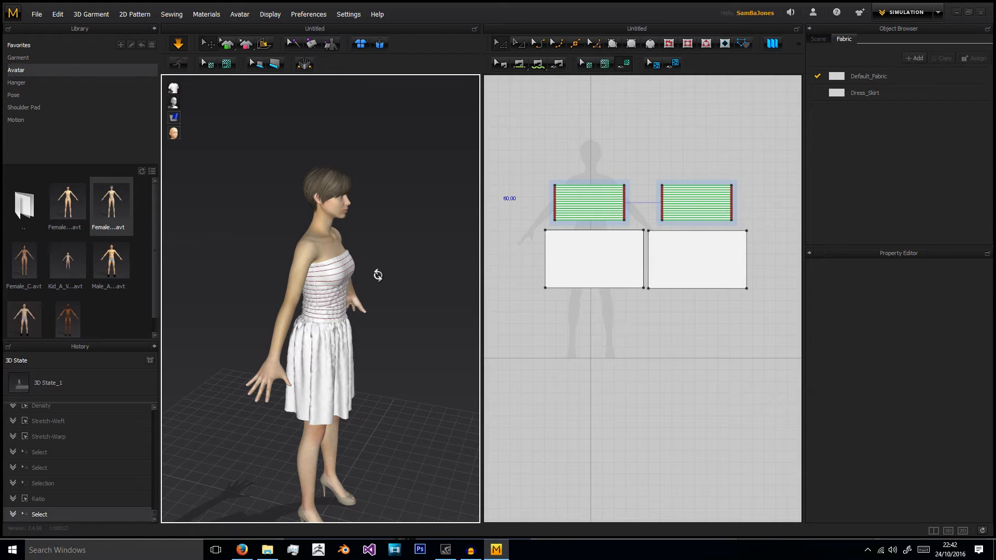
middle_drag(368, 275, 344, 257)
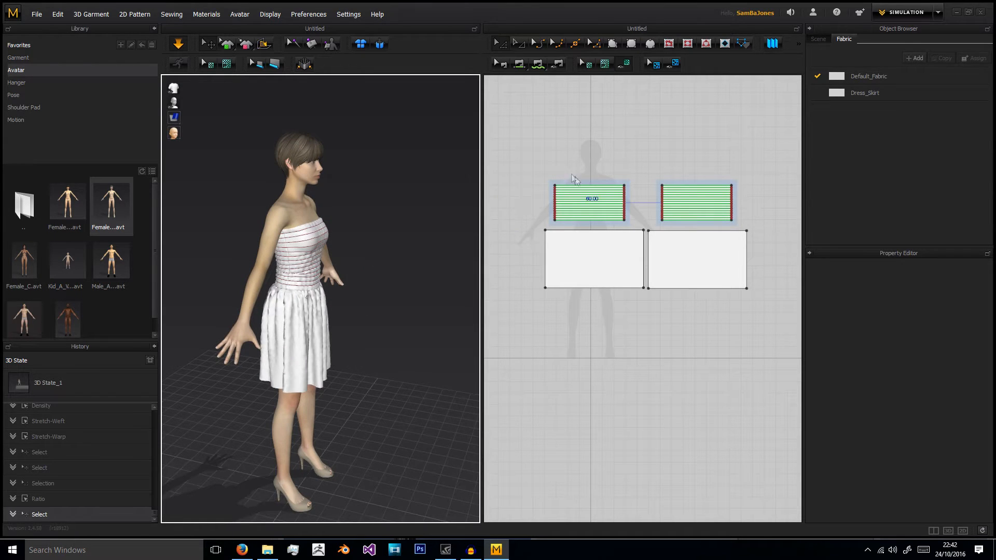
click(787, 326)
key(ctrl+a)
right_click(314, 325)
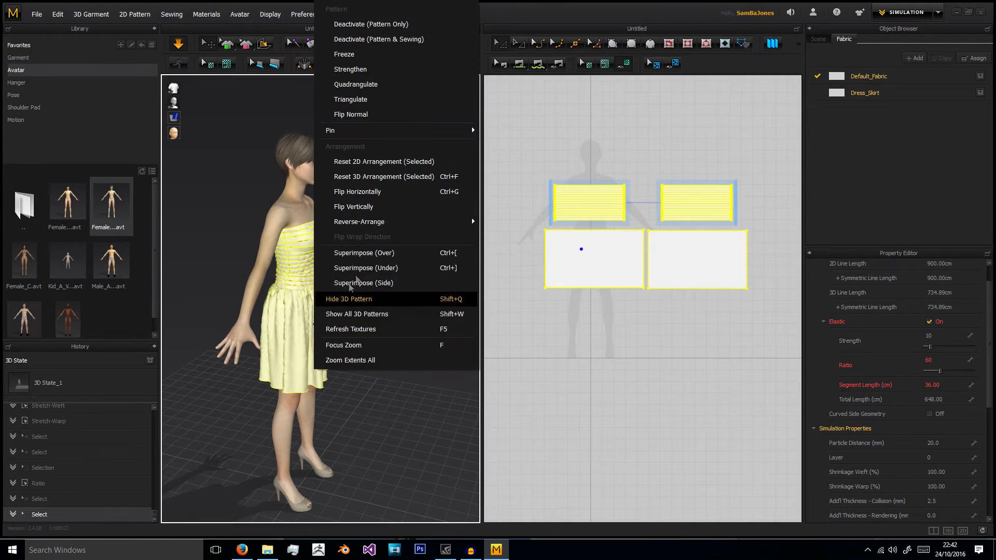
click(382, 178)
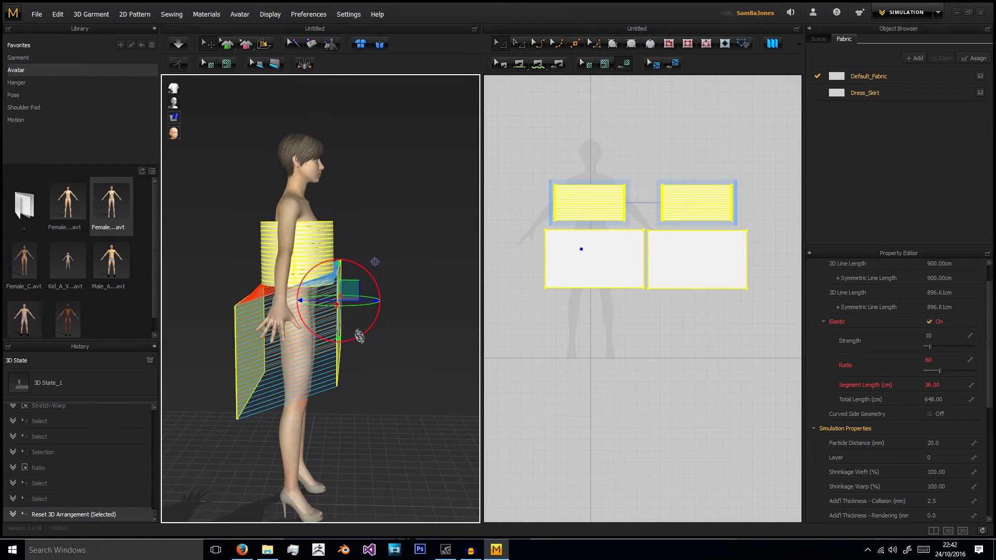
- Move the front skirt piece slightly forward and the back skirt piece slightly backward, away from the avatar
right_click(367, 360)
right_drag(367, 350, 345, 357)
drag(345, 345, 356, 339)
drag(238, 339, 228, 339)
right_drag(228, 340, 254, 328)
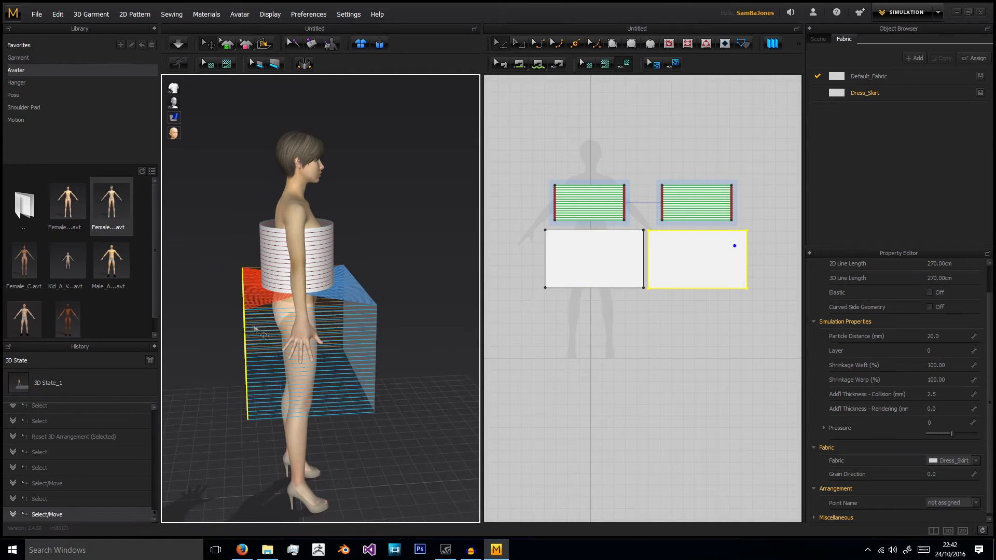
click(260, 324)
- Move the front bodice piece forward so that it sits clear of the avatar's chest
click(324, 264)
right_drag(350, 263, 343, 259)
drag(344, 259, 365, 260)
right_drag(346, 246, 326, 239)
drag(318, 234, 359, 238)
right_drag(383, 192, 406, 188)
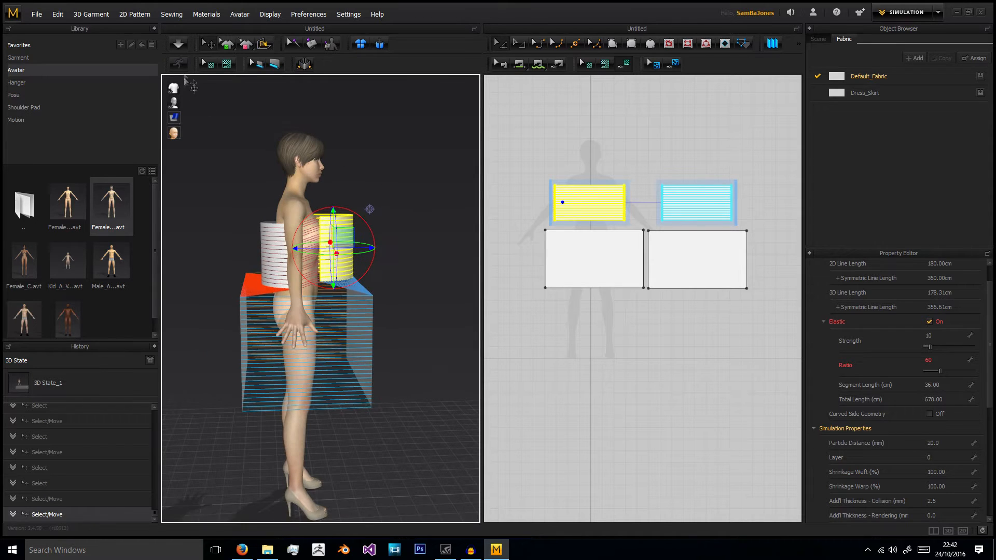
- Simulate the garment so the rearranged pieces drape onto the avatar, and clear the selection
click(173, 47)
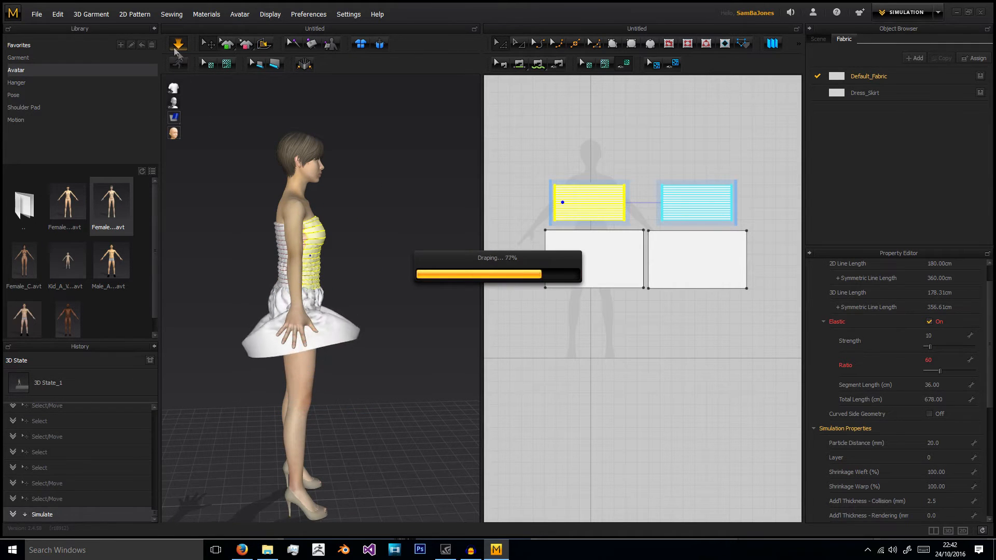
right_drag(369, 260, 347, 289)
click(347, 289)
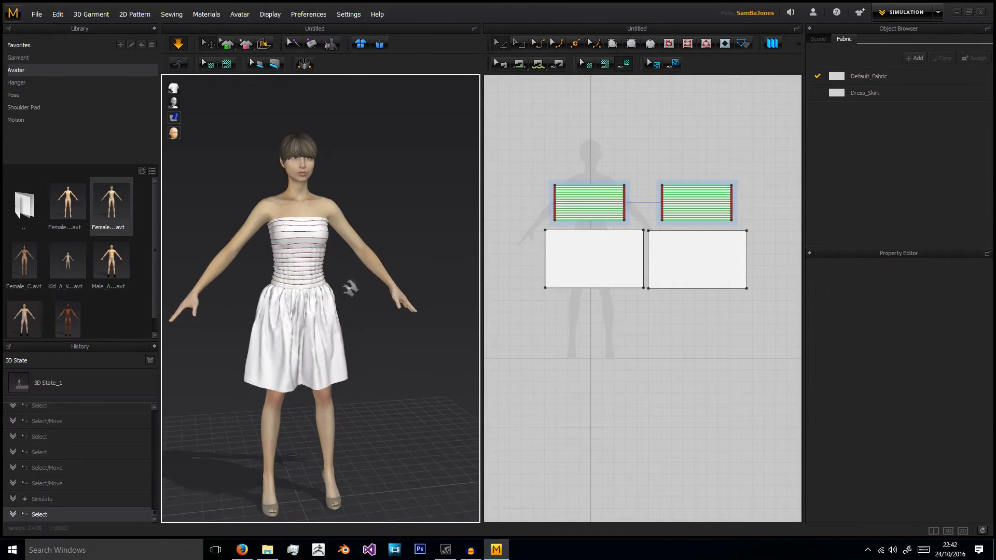
- Examine the draped bodice and gathered skirt up close and from several sides
scroll(347, 289, up, 10)
right_drag(216, 299, 450, 300)
right_drag(342, 211, 369, 241)
scroll(333, 270, up, 4)
middle_drag(370, 241, 415, 241)
right_drag(352, 245, 275, 249)
scroll(275, 249, down, 5)
scroll(275, 249, down, 2)
right_drag(397, 255, 380, 272)
middle_drag(381, 271, 341, 244)
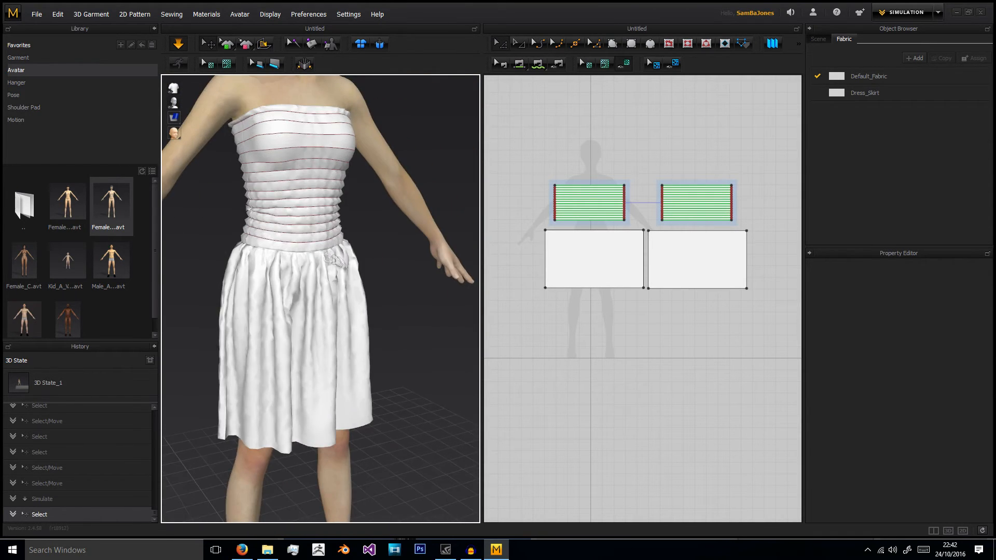
right_drag(341, 244, 314, 259)
- Set the particle distance of all four pattern pieces to 10 mm
scroll(314, 264, down, 2)
scroll(556, 204, down, 4)
drag(532, 176, 705, 294)
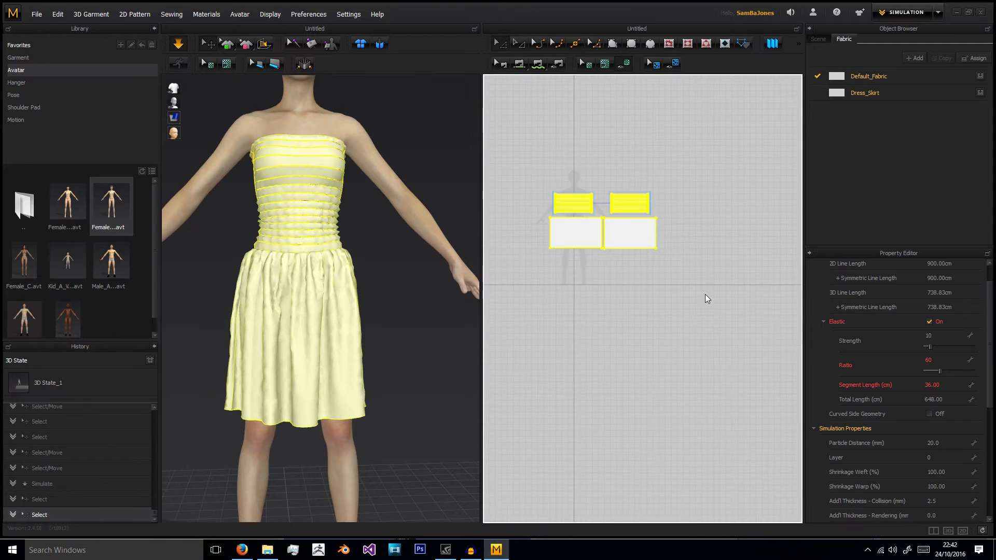
scroll(893, 441, down, 2)
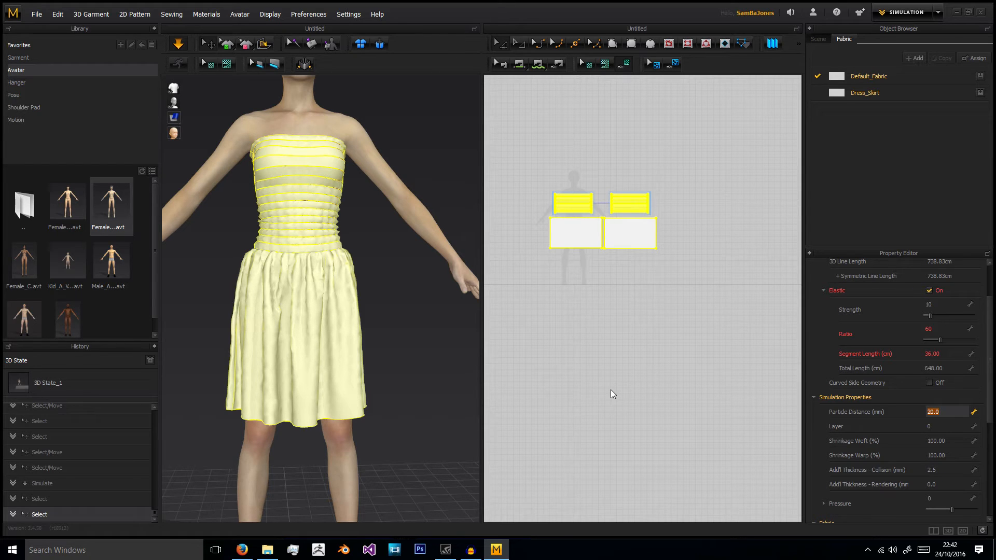
key(Return)
click(390, 266)
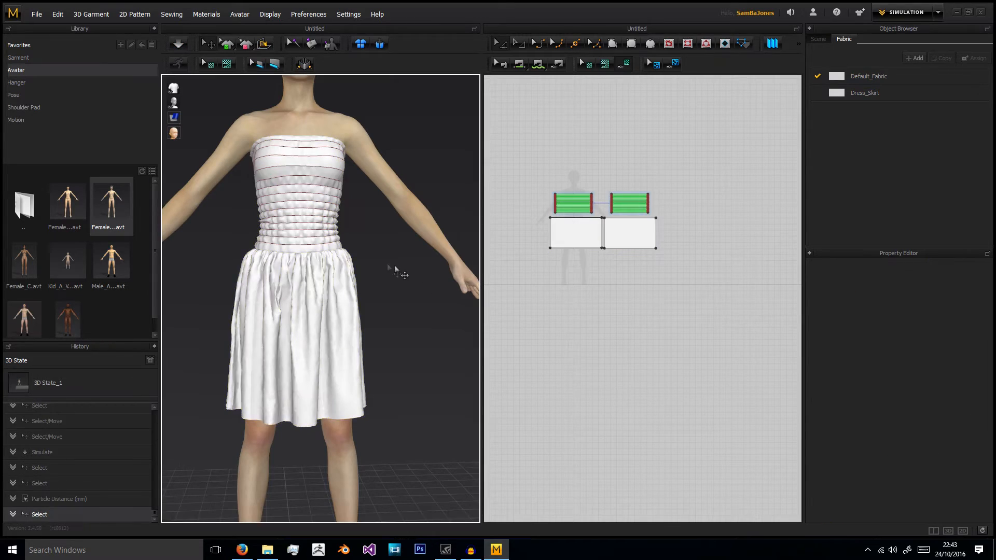
- Resume the simulation to drape the dress with the finer mesh and inspect the bodice gathers
scroll(390, 266, up, 3)
right_drag(390, 266, 402, 244)
scroll(334, 285, up, 4)
scroll(305, 263, down, 3)
scroll(272, 218, up, 3)
scroll(403, 278, down, 3)
scroll(403, 278, up, 3)
key(space)
scroll(301, 248, down, 3)
- On Default_Fabric, set weft/warp bending to 52/46, buckling ratio to 33/31, buckling stiffness to 51/33, stretch to 24/0, and internal damping to 28
click(661, 214)
click(859, 72)
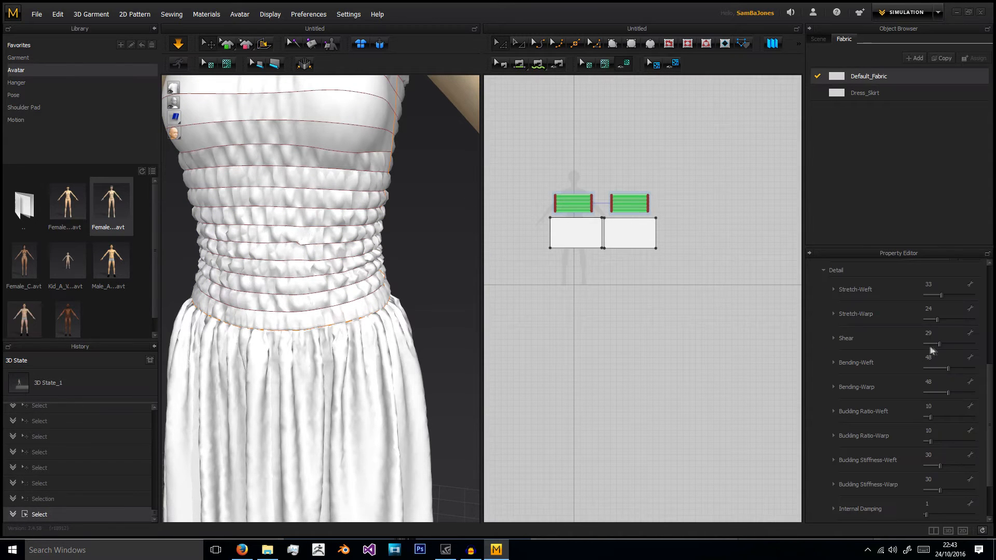
mouse_move(949, 368)
mouse_down()
mouse_move(967, 368)
mouse_move(938, 364)
mouse_move(964, 390)
mouse_move(939, 386)
mouse_move(949, 388)
mouse_up()
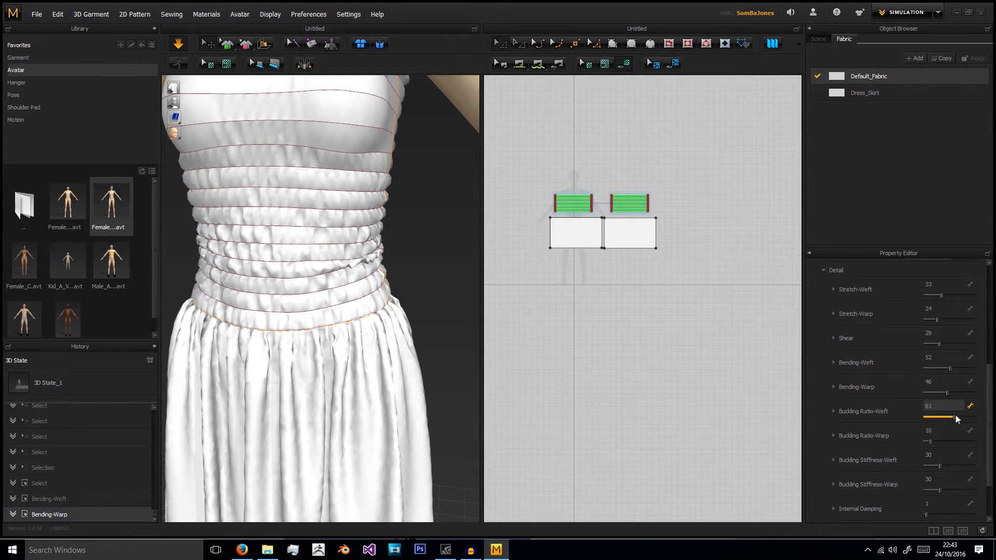
drag(930, 442, 943, 491)
scroll(897, 423, down, 2)
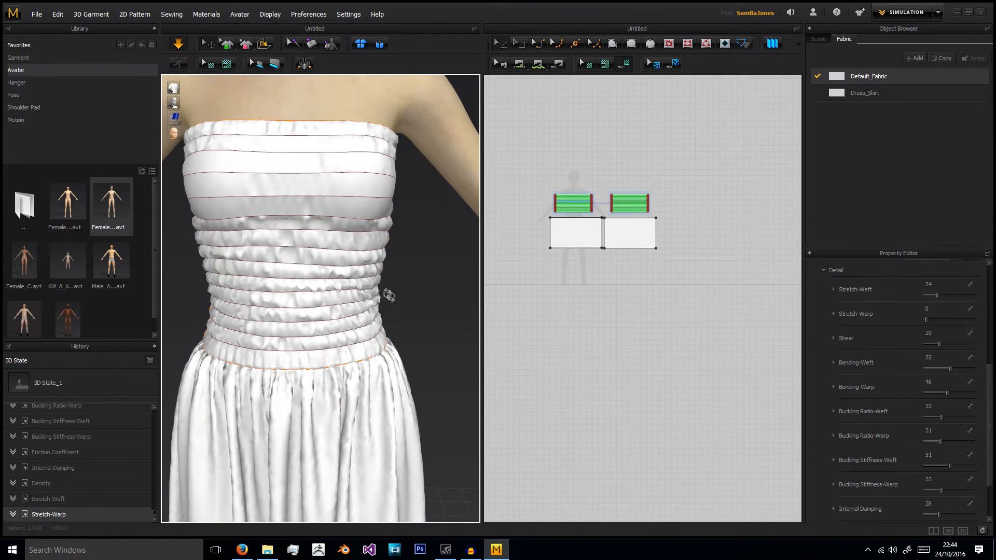
- Narrow the front skirt piece by moving its outer side edge 5 cm inward
right_drag(385, 291, 427, 283)
click(429, 311)
scroll(216, 275, up, 3)
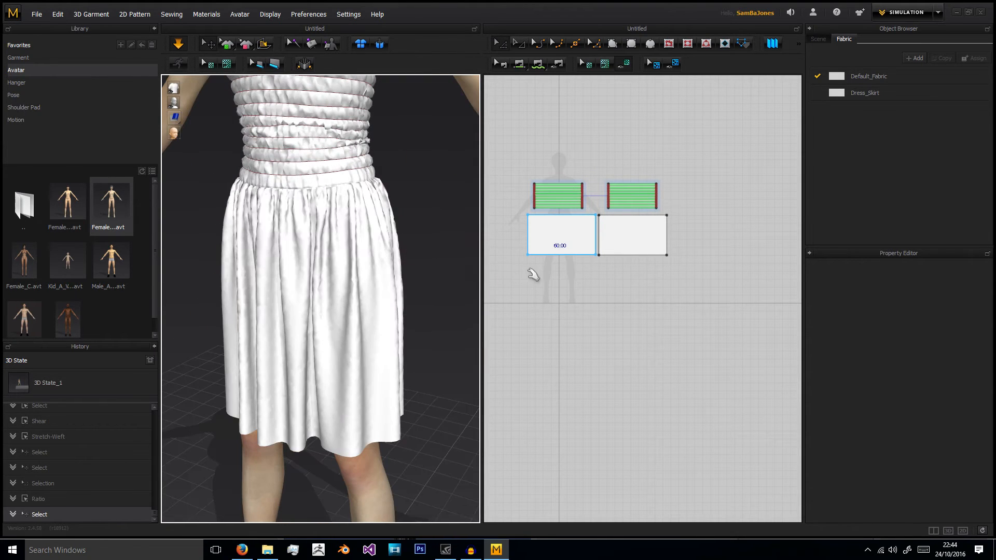
click(529, 231)
scroll(530, 230, up, 5)
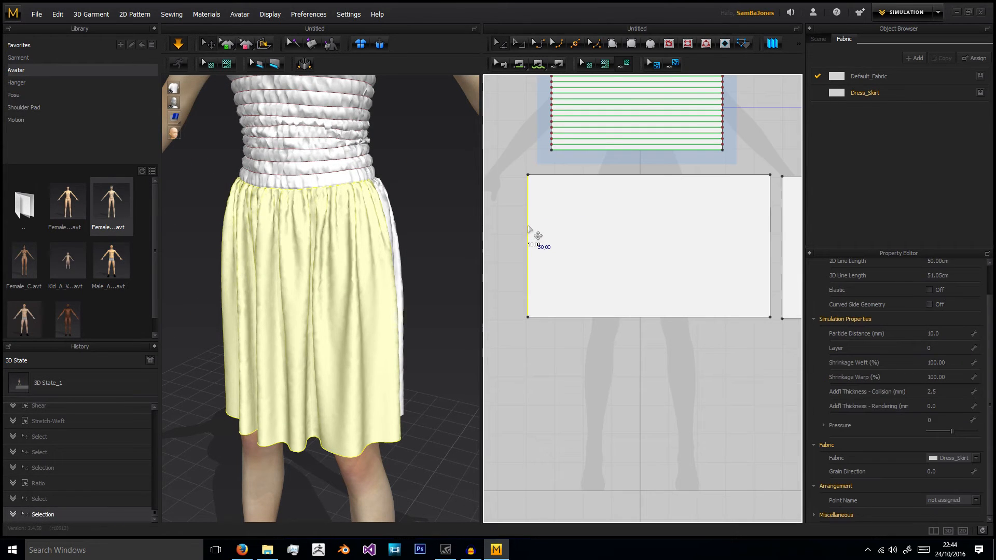
right_click(537, 229)
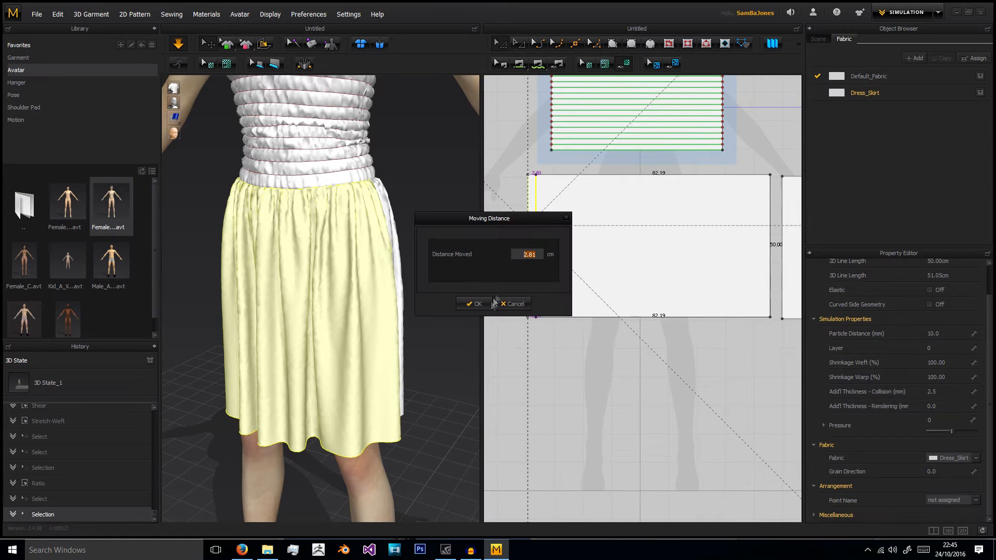
click(483, 309)
- Move the front skirt piece's other side edge, facing the back piece, 5 cm inward
middle_drag(770, 256, 683, 248)
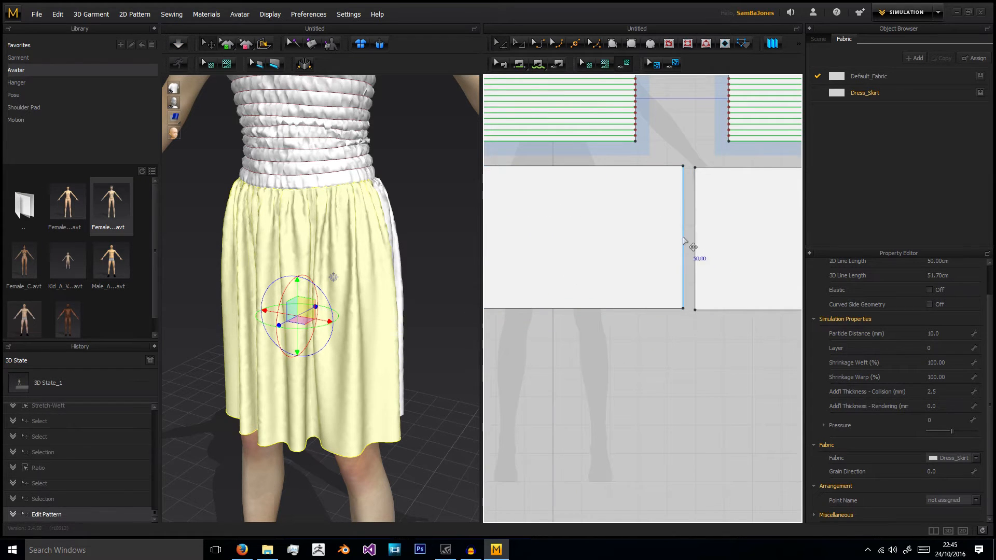
drag(684, 238, 677, 237)
right_click(679, 238)
click(473, 309)
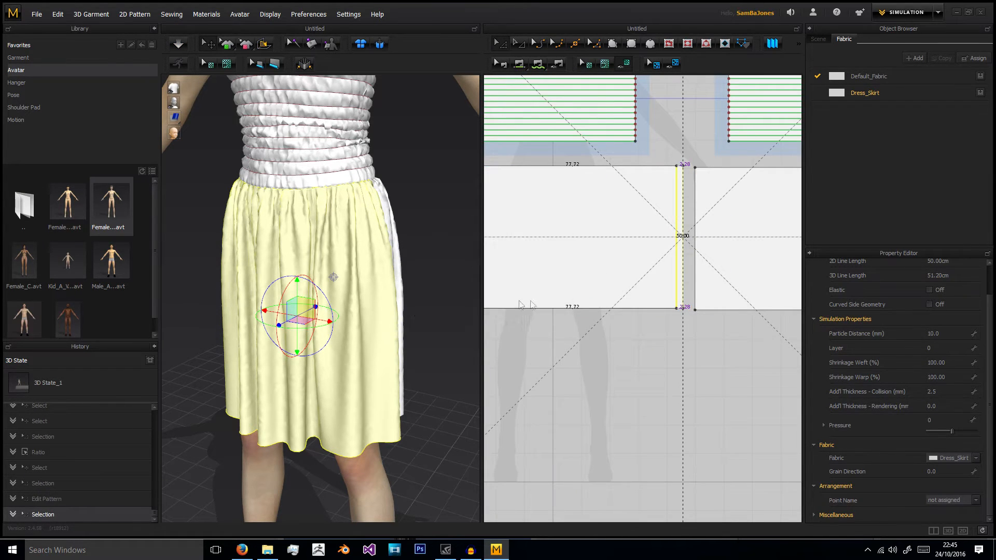
- Move the back skirt piece's side edge, facing the front piece, 5 cm inward
middle_drag(696, 234, 564, 236)
drag(564, 235, 567, 234)
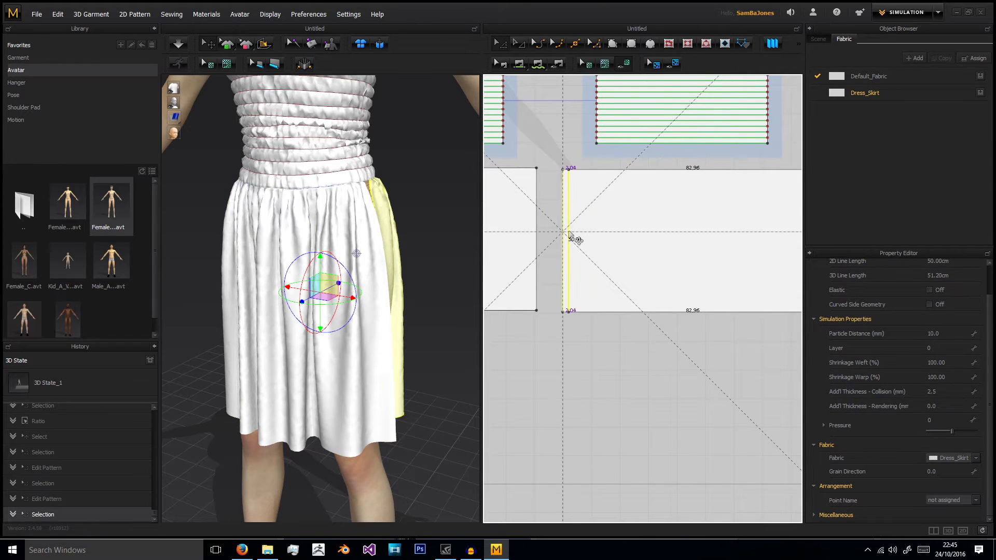
mouse_move(575, 241)
mouse_down()
mouse_move(580, 250)
mouse_move(580, 242)
mouse_up()
right_click(569, 236)
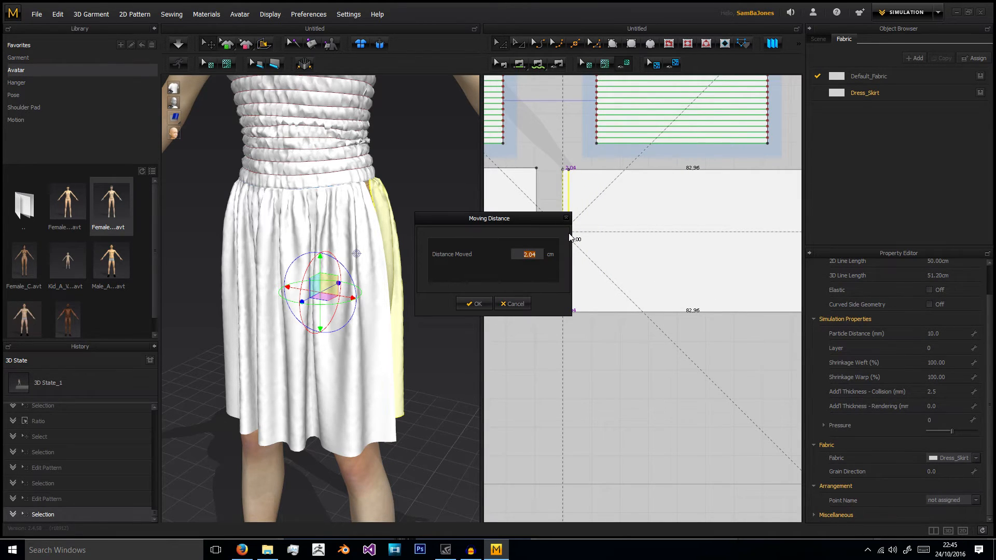
click(482, 308)
- Narrow the back skirt piece by moving its outer side edge 5 cm inward
middle_drag(788, 262, 698, 263)
drag(716, 245, 709, 239)
right_click(709, 238)
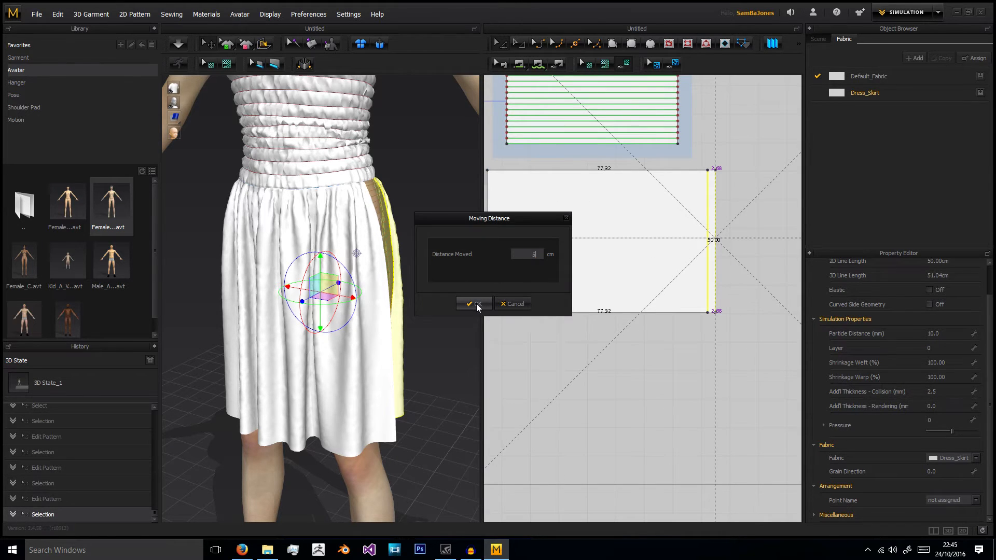
click(474, 304)
- Simulate the garment to drape the narrowed skirt and inspect the whole dress on the avatar
click(178, 45)
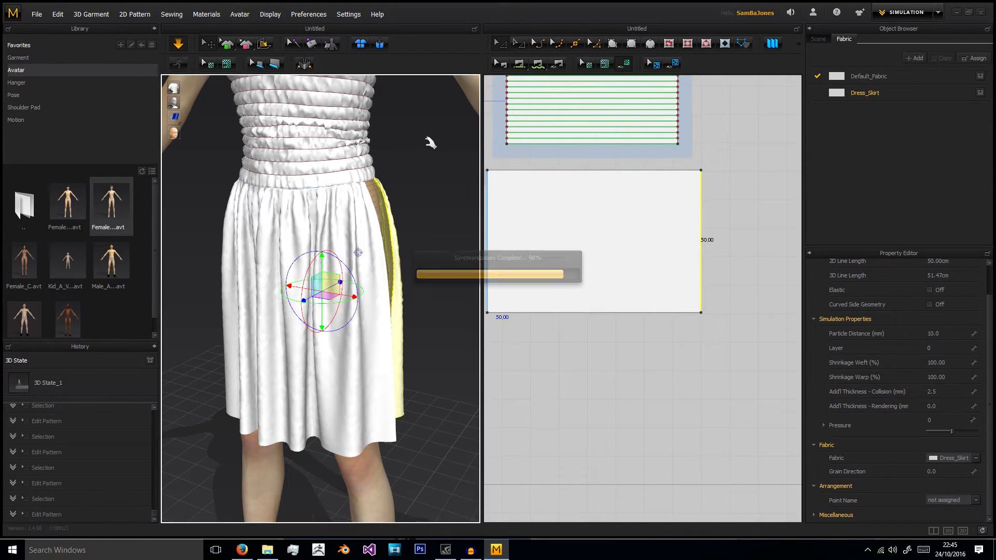
click(430, 144)
mouse_move(398, 192)
right_down()
mouse_move(282, 200)
mouse_move(316, 197)
right_up()
mouse_move(454, 196)
right_down()
mouse_move(428, 195)
mouse_move(293, 274)
mouse_move(332, 329)
mouse_move(403, 303)
mouse_move(302, 207)
mouse_move(372, 251)
mouse_move(462, 258)
mouse_move(414, 273)
mouse_move(300, 215)
right_up()
scroll(315, 227, down, 5)
scroll(394, 251, down, 1)
right_drag(394, 251, 358, 262)
middle_drag(651, 282, 732, 267)
scroll(578, 270, down, 3)
scroll(577, 270, down, 1)
click(548, 266)
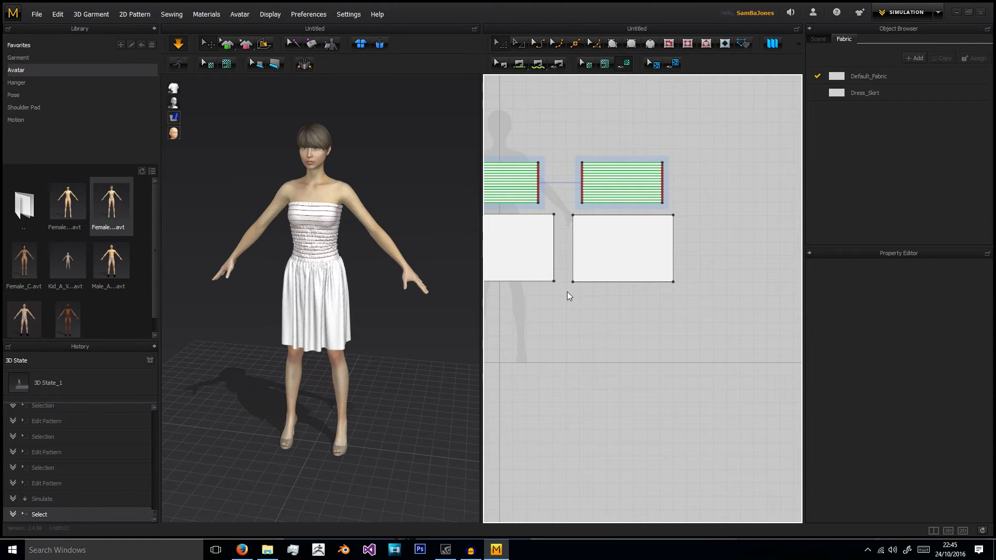
right_drag(207, 127, 283, 124)
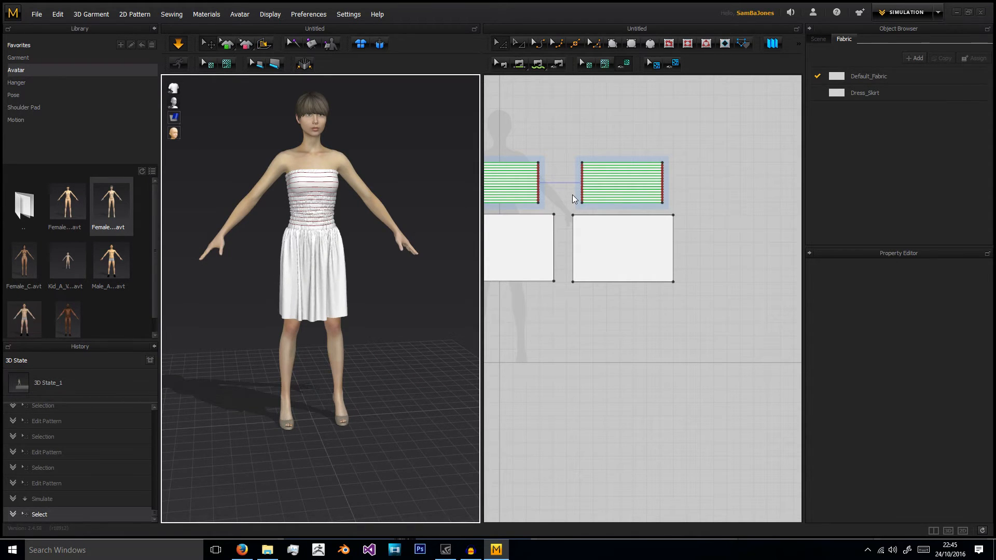
middle_drag(560, 139, 632, 158)
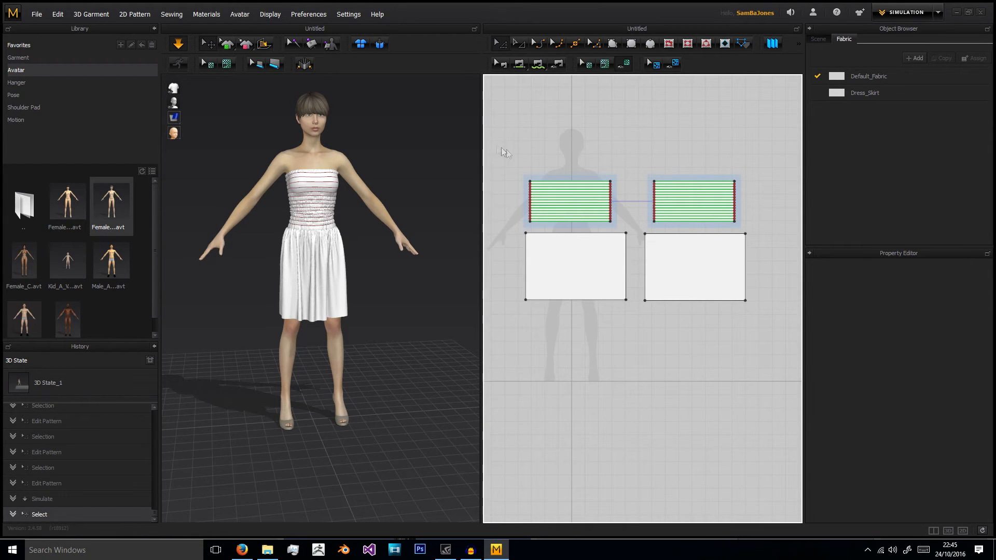
drag(621, 220, 624, 225)
- Apply the floral image 21c15f8cc99ef3866eacbe5d7b0a1225.jpg from Downloads as the texture of Default_Fabric
click(867, 76)
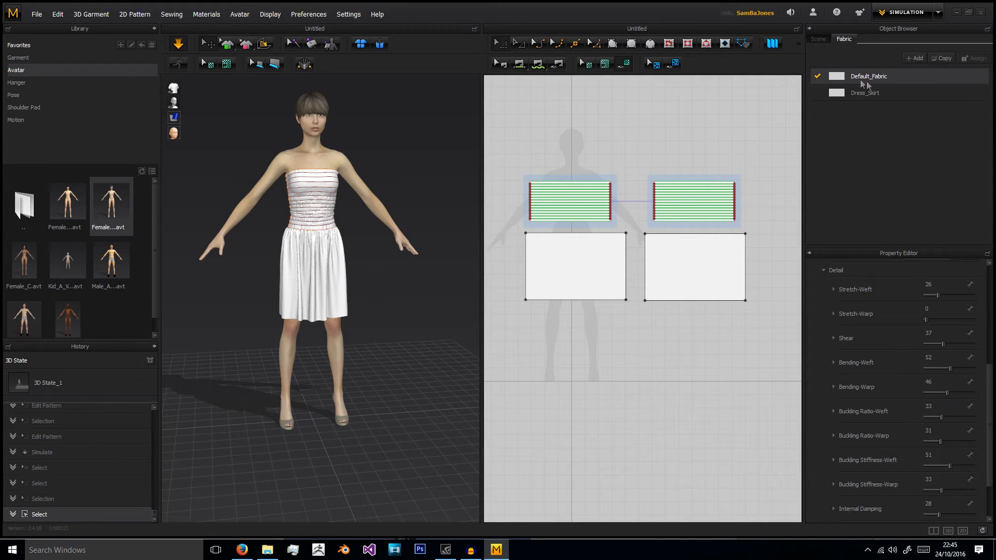
scroll(880, 295, up, 5)
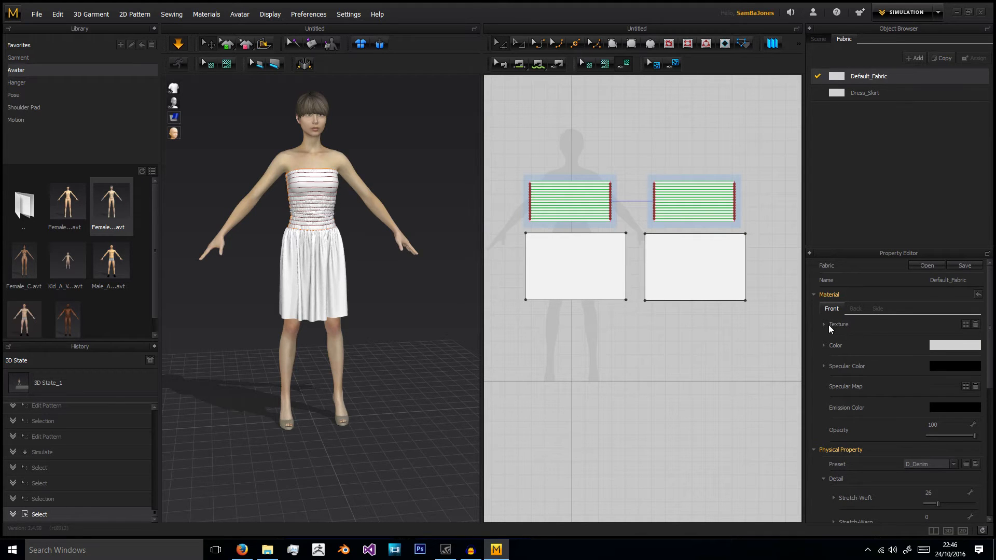
click(829, 325)
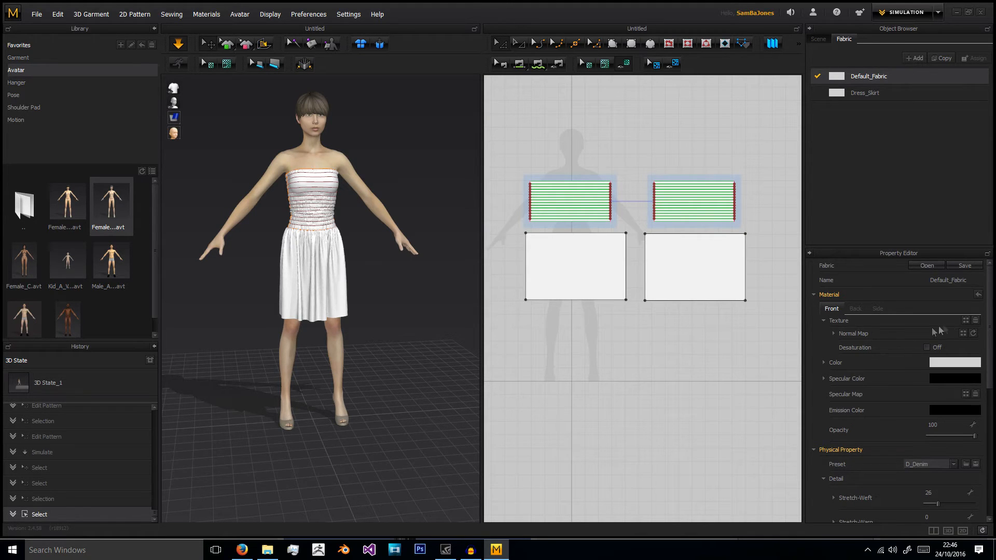
click(965, 321)
key(BackSpace)
click(47, 215)
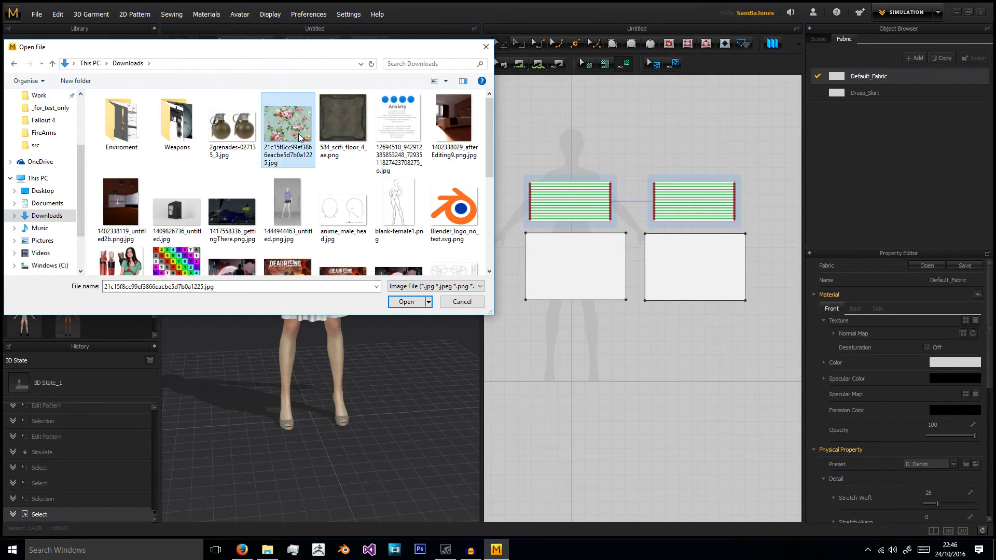
double_click(306, 141)
- Examine the floral texture's scale and placement on the bodice up close and from different angles
scroll(339, 201, up, 5)
middle_drag(358, 208, 361, 342)
right_drag(365, 206, 399, 192)
scroll(422, 223, up, 4)
middle_drag(389, 171, 394, 308)
scroll(394, 307, down, 5)
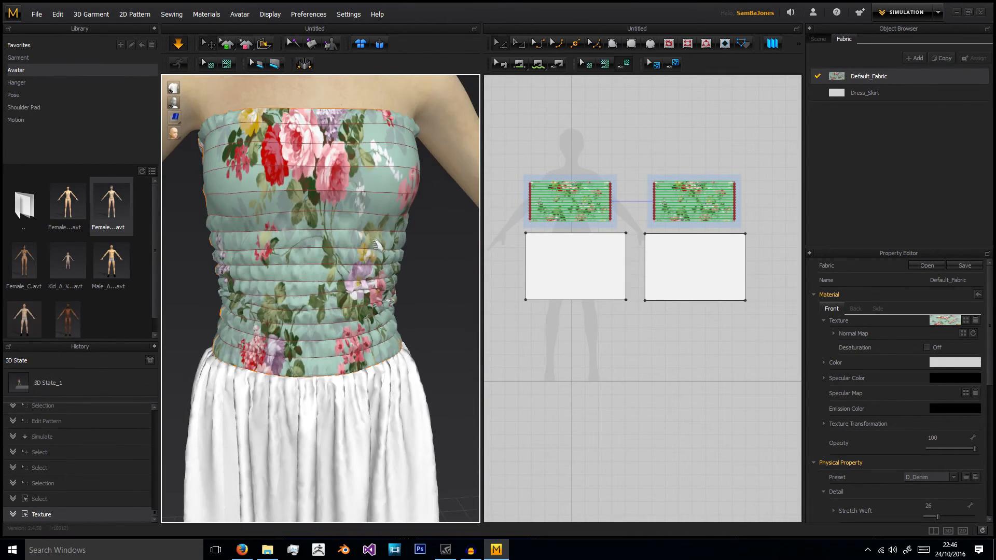
right_drag(418, 242, 358, 248)
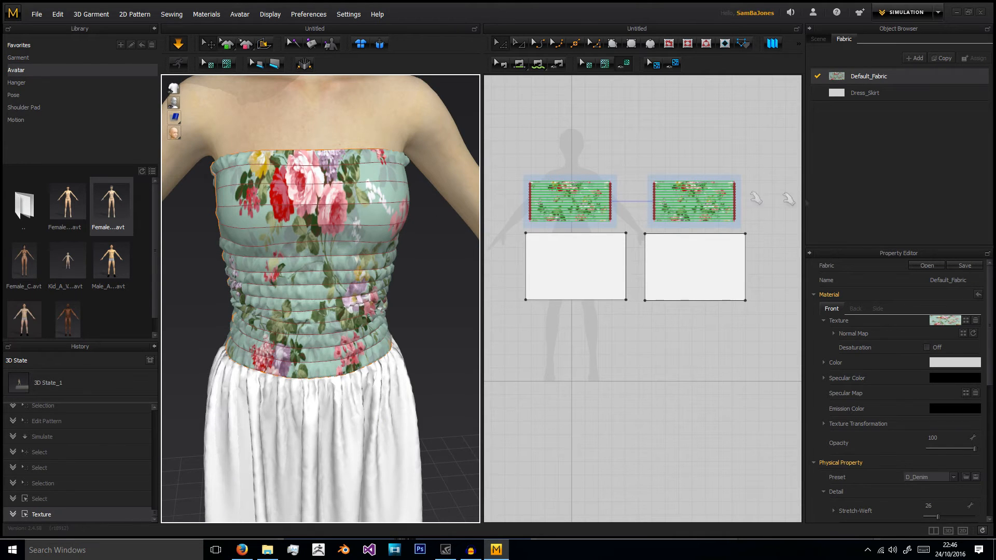
scroll(876, 382, down, 3)
mouse_move(454, 300)
right_down()
mouse_move(429, 276)
mouse_move(389, 285)
mouse_move(452, 287)
right_up()
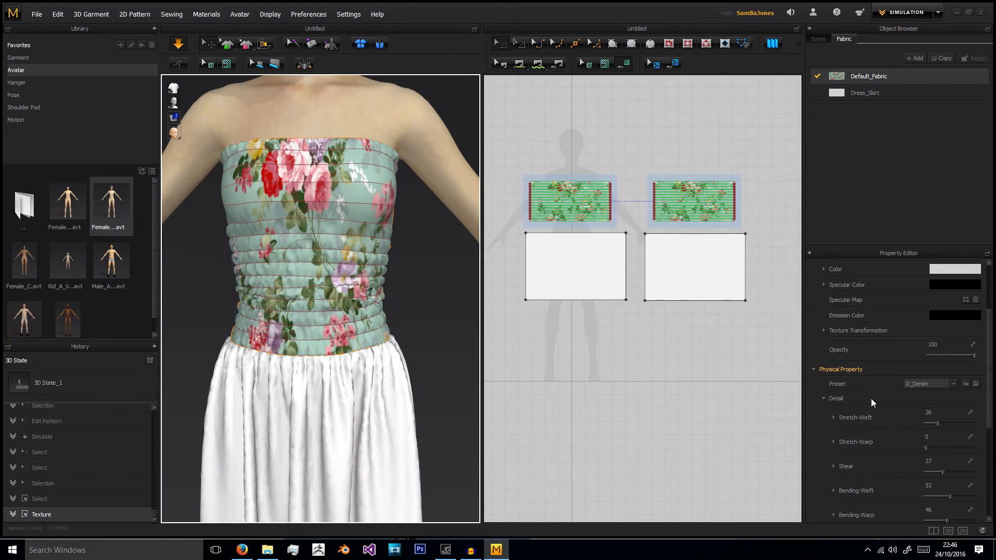
- Try a texture width of 70 cm and height of 50 cm on Default_Fabric with the aspect ratio unlocked
scroll(871, 398, up, 1)
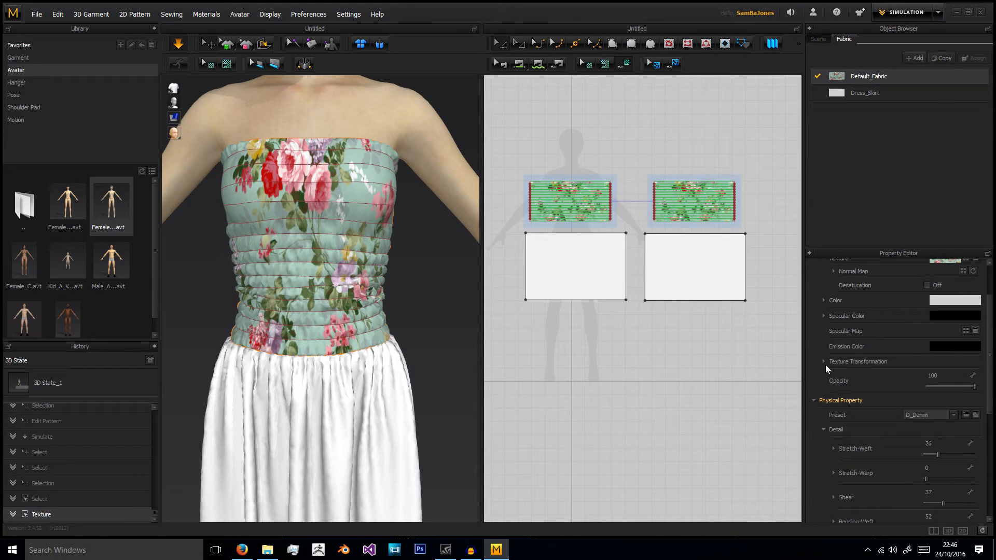
scroll(825, 363, up, 1)
click(825, 410)
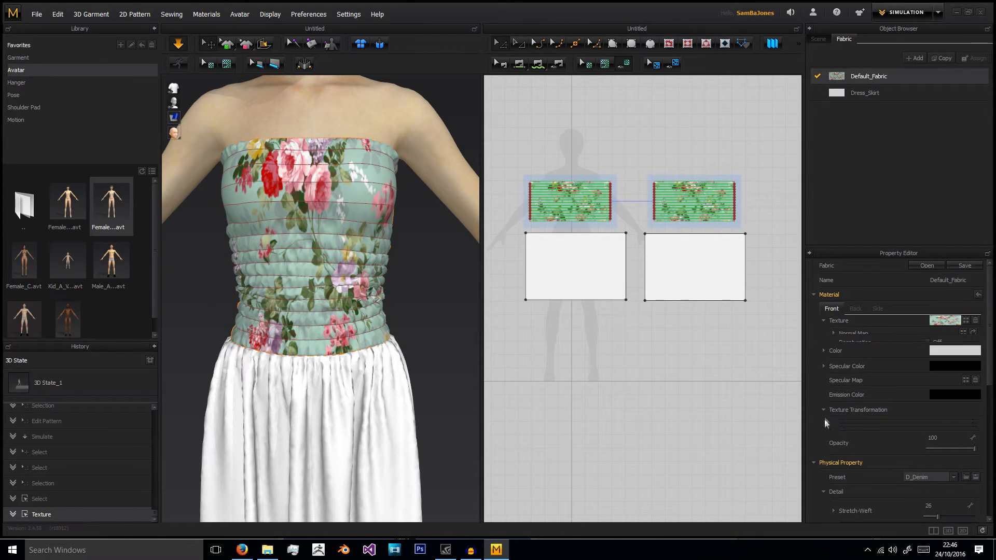
scroll(827, 427, down, 2)
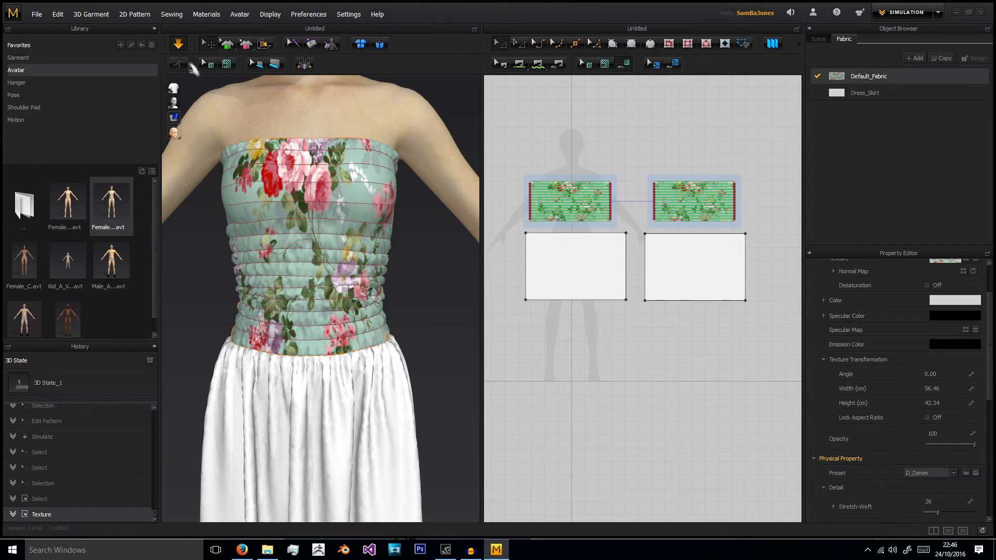
click(950, 390)
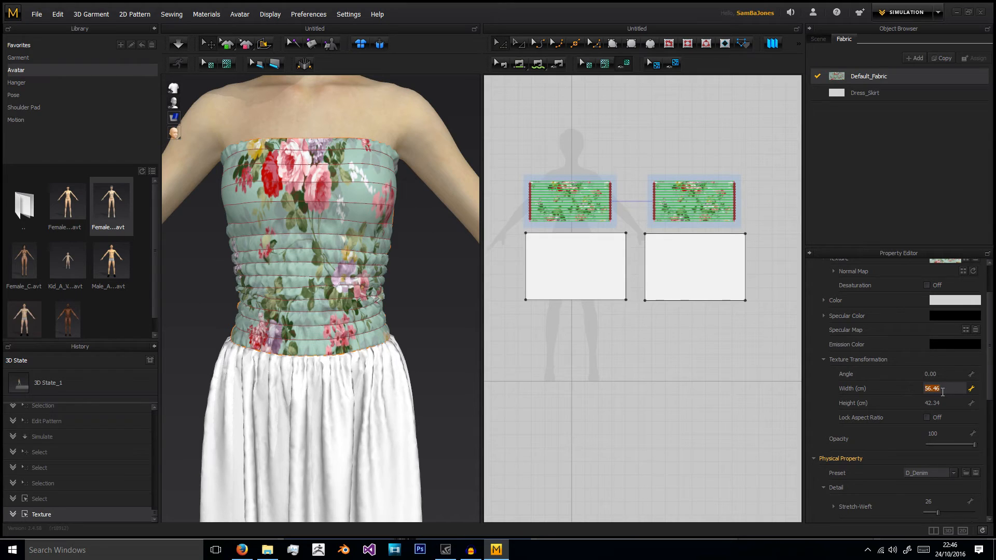
click(928, 418)
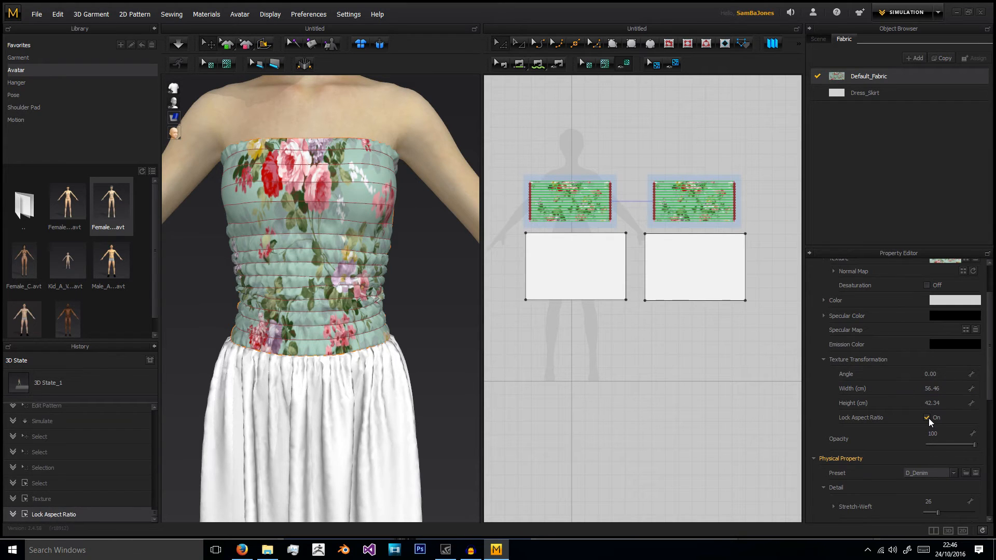
click(928, 418)
click(942, 389)
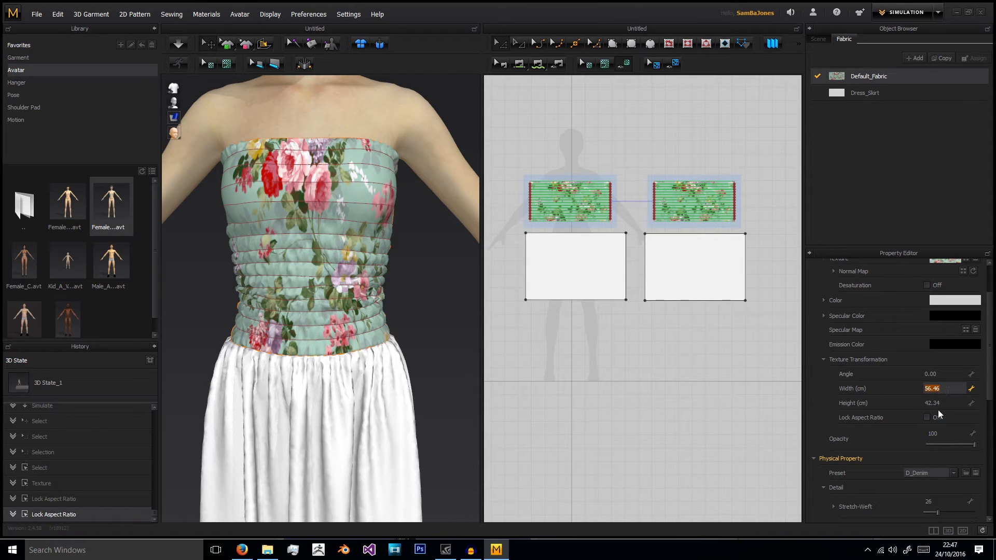
text(70)
click(947, 404)
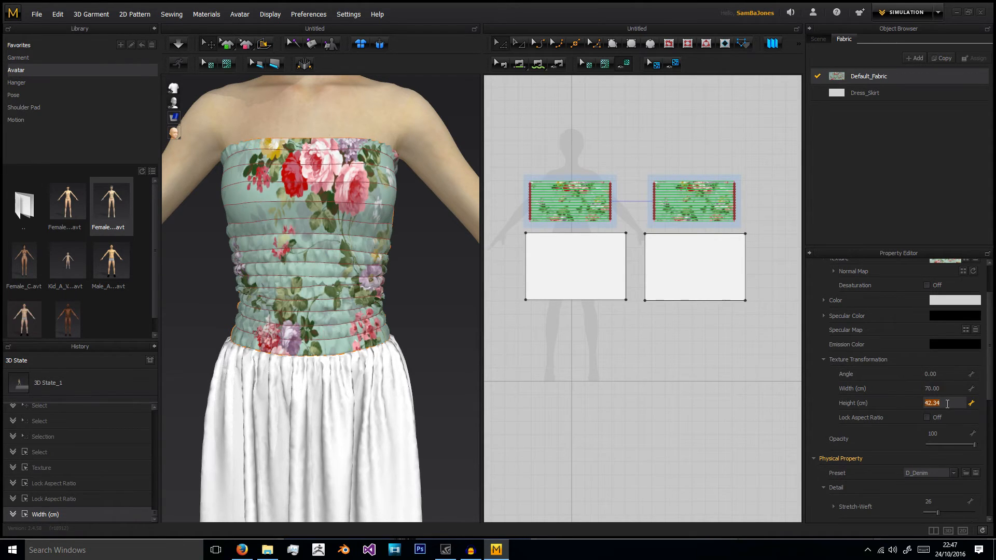
text(50)
key(Return)
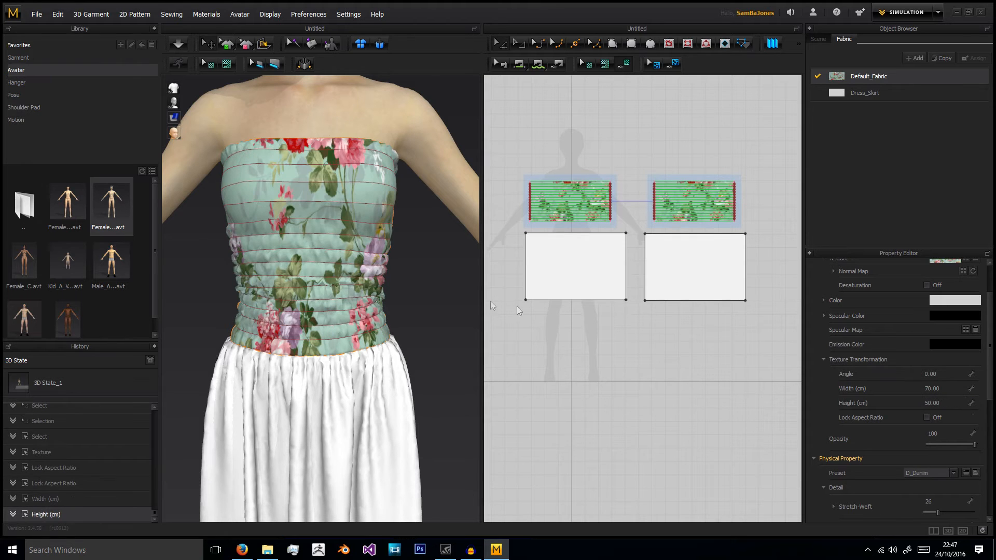
- Try a larger floral print on Default_Fabric with texture width 100 cm and height 80 cm
click(441, 283)
mouse_move(441, 281)
right_down()
mouse_move(209, 268)
mouse_move(460, 279)
mouse_move(438, 282)
right_up()
drag(529, 160, 767, 231)
click(865, 72)
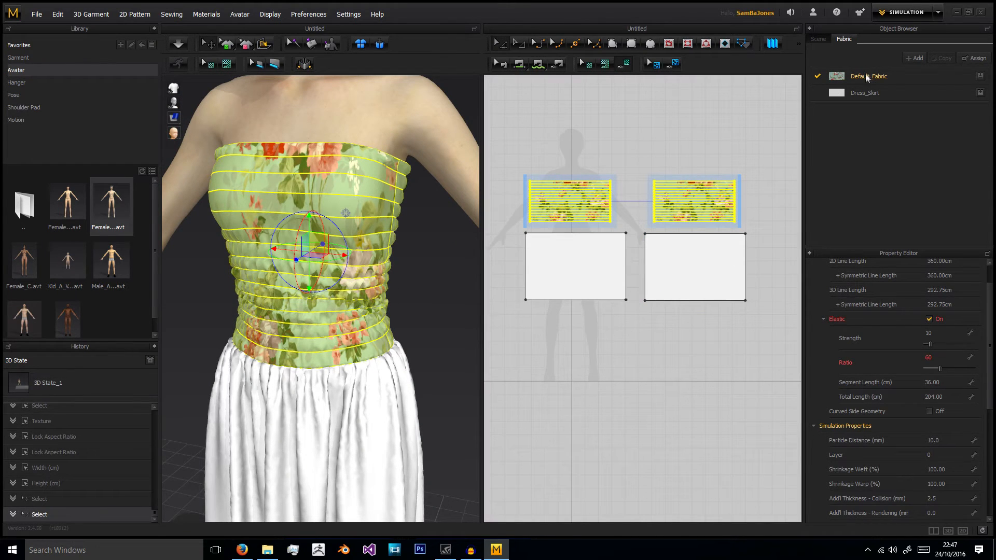
click(888, 78)
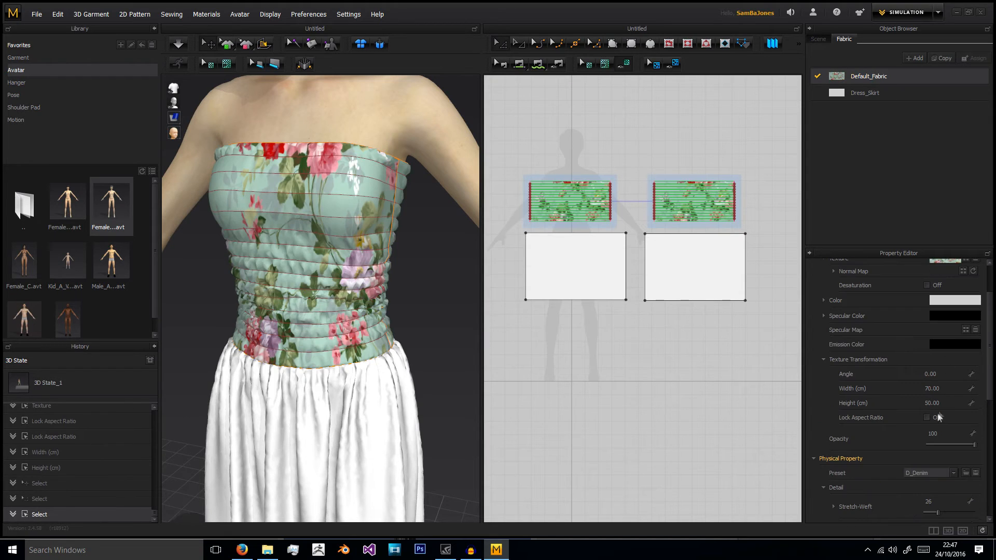
click(939, 389)
text(100)
click(947, 401)
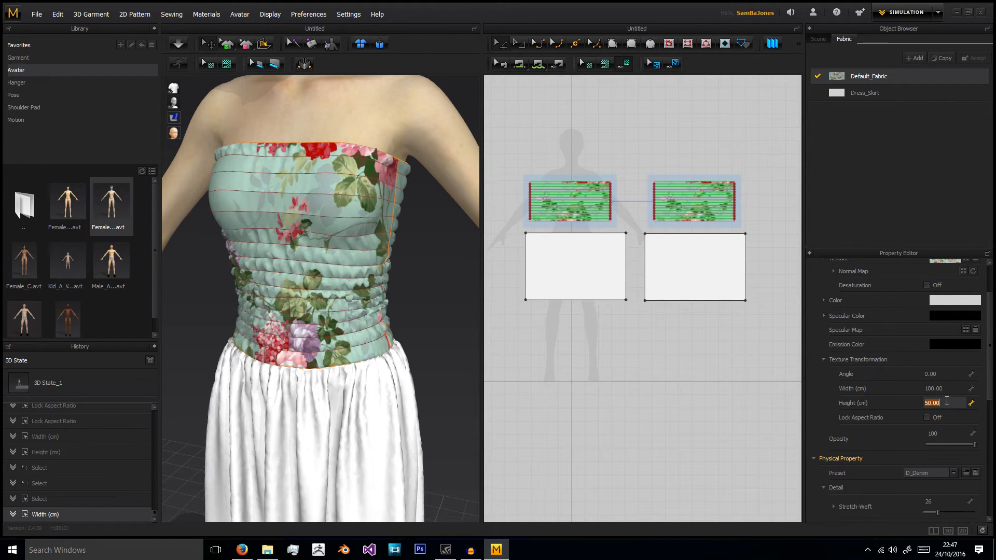
key(Return)
right_drag(452, 283, 421, 272)
- Set Default_Fabric's texture width to 50 cm and height to 30 cm, and check the print on the bodice
click(943, 401)
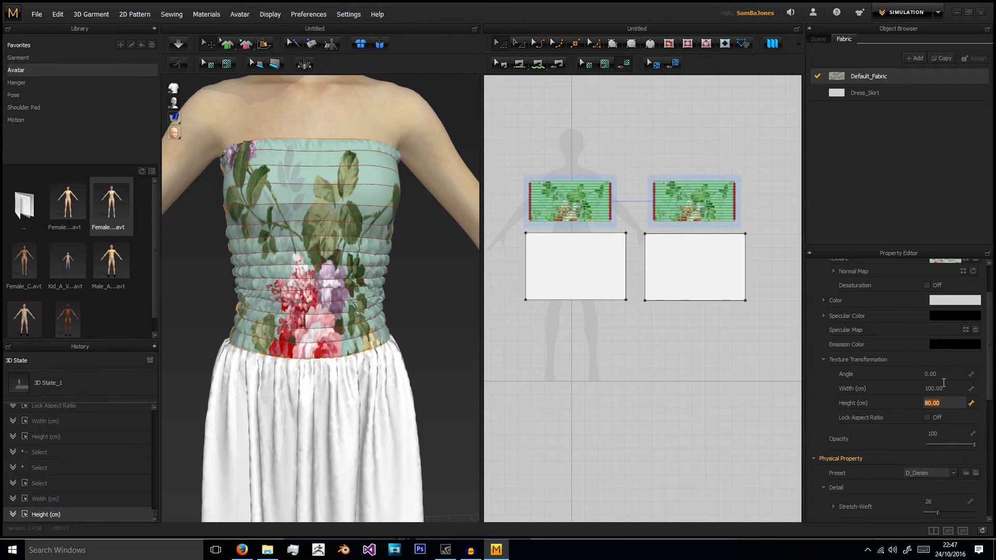
click(946, 389)
text(50)
key(Return)
click(943, 403)
text(30)
key(Return)
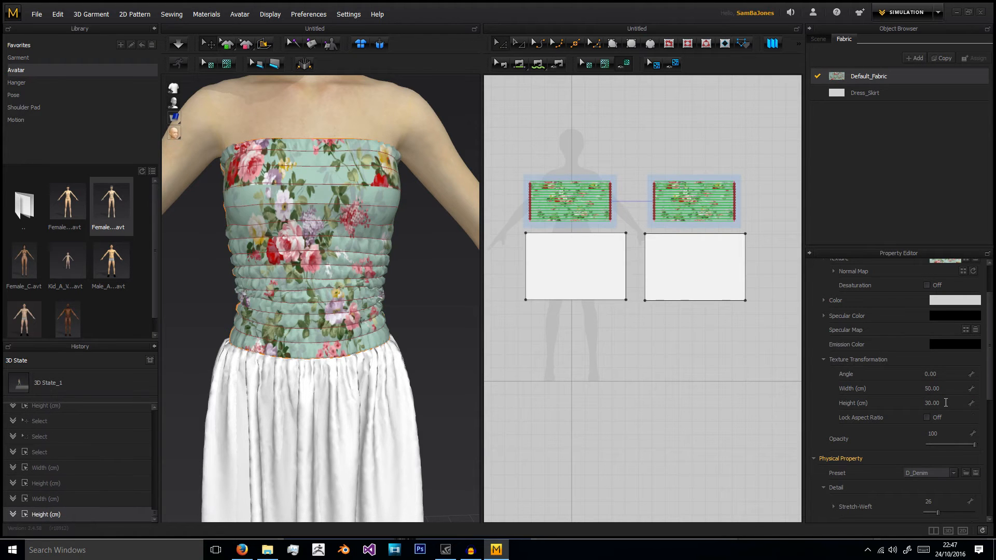
right_drag(391, 311, 376, 148)
scroll(374, 320, up, 3)
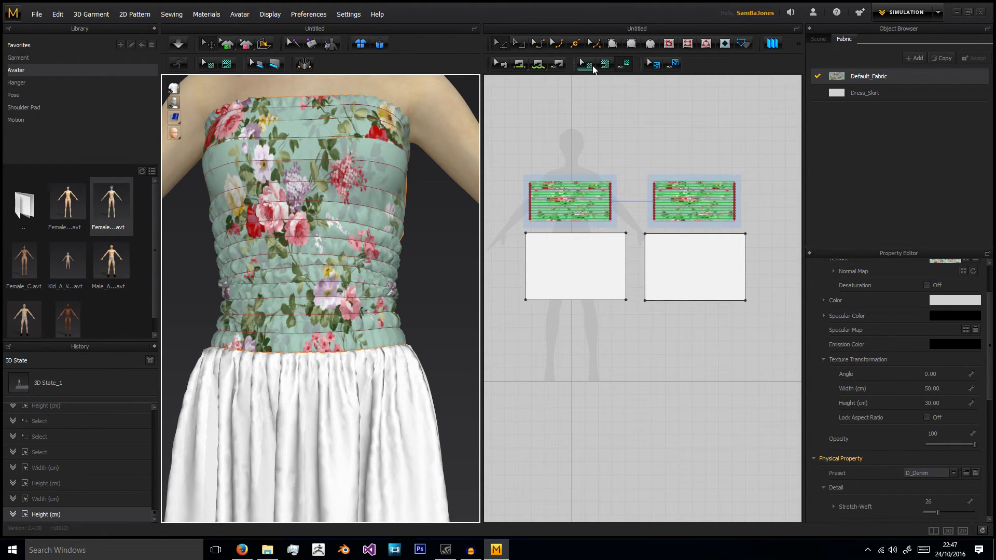
- Try shifting the floral texture on the bodice pieces one at a time with Edit Texture (2D), and undo the changes
click(586, 64)
click(687, 209)
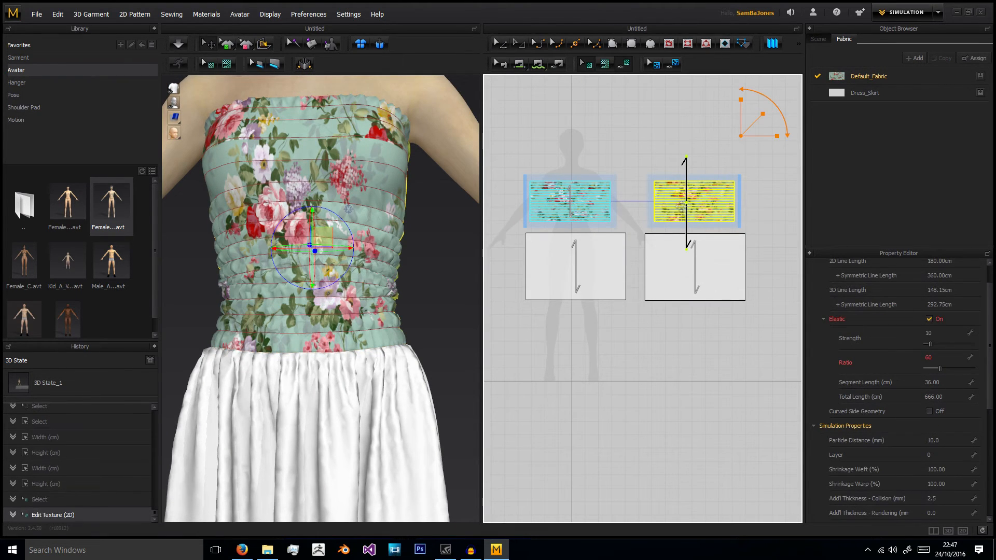
click(598, 203)
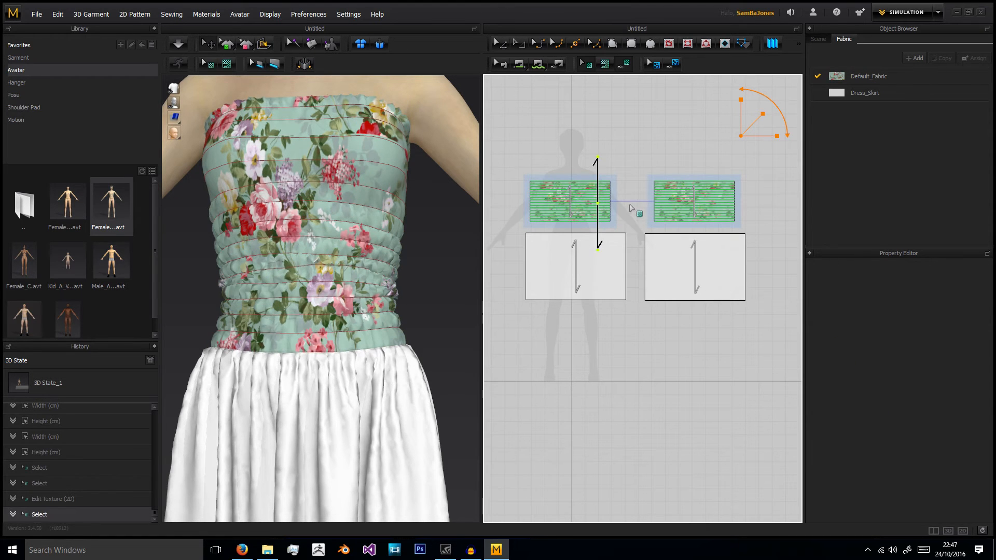
key(ctrl+z)
key(ctrl+z)
- Select both bodice pieces together and shift their floral texture so the large roses sit on the front of the chest
click(619, 194)
click(591, 193)
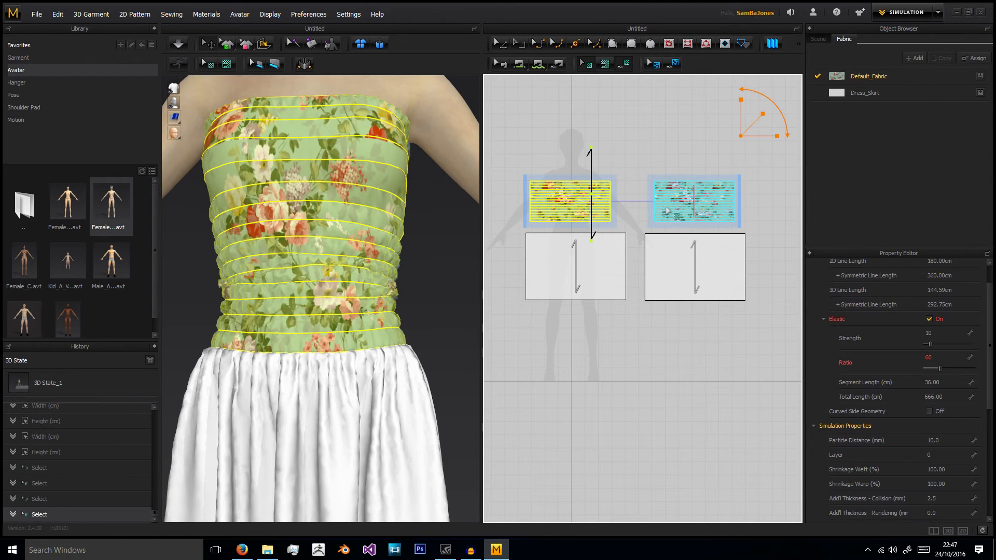
shift+click(668, 209)
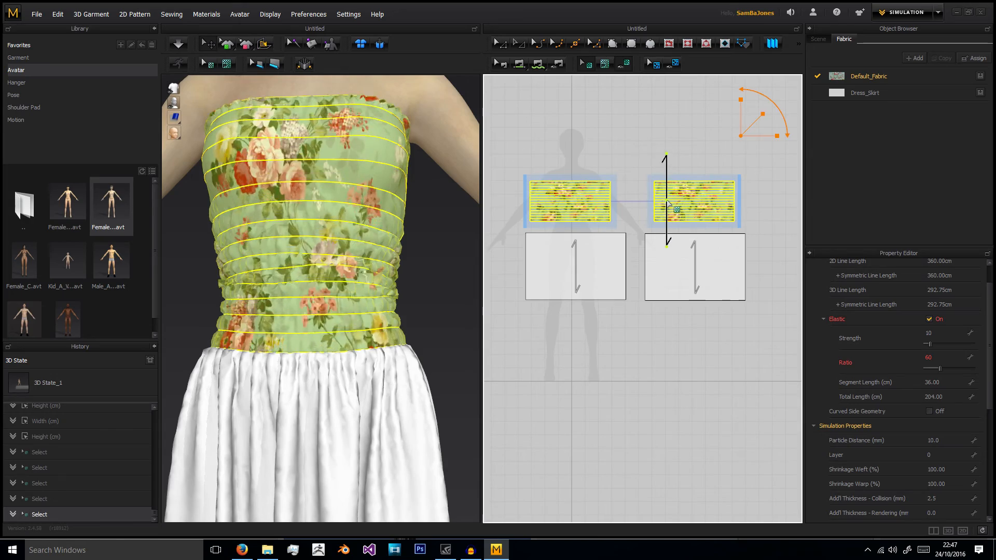
drag(668, 201, 662, 201)
click(432, 233)
right_drag(433, 240, 359, 286)
scroll(195, 243, down, 3)
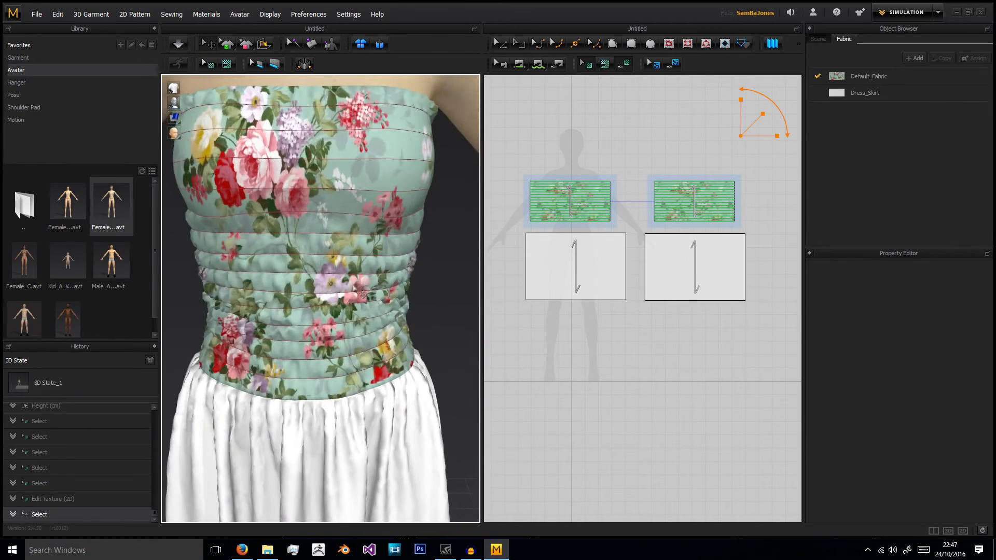
scroll(366, 293, up, 3)
click(694, 202)
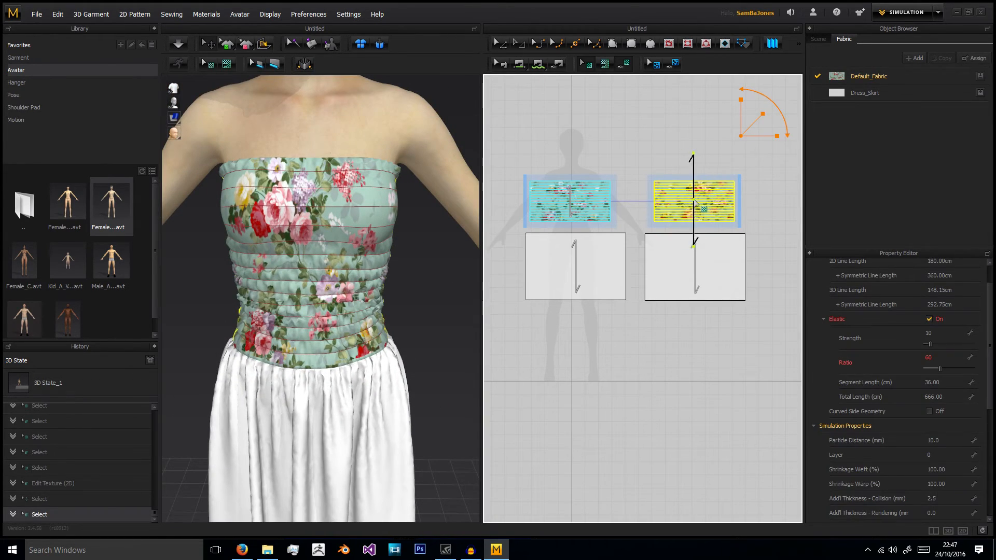
- Apply the floral print image from the Downloads folder as the Dress_Skirt fabric's texture
click(860, 94)
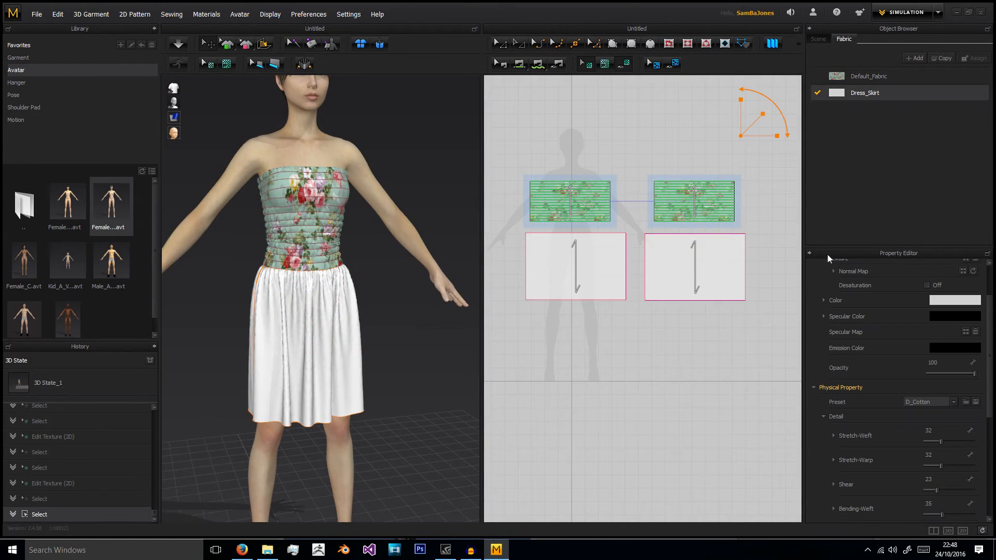
scroll(861, 351, up, 2)
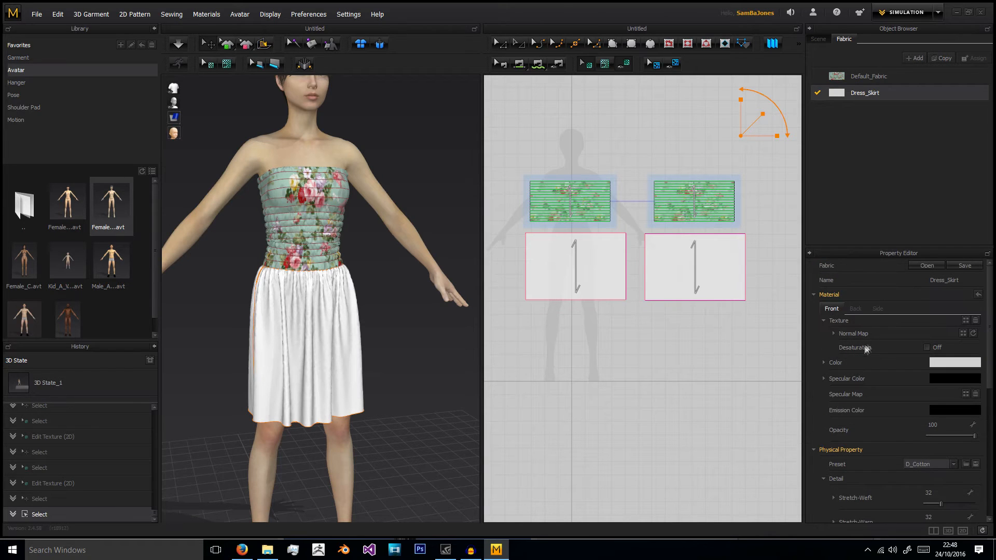
click(963, 333)
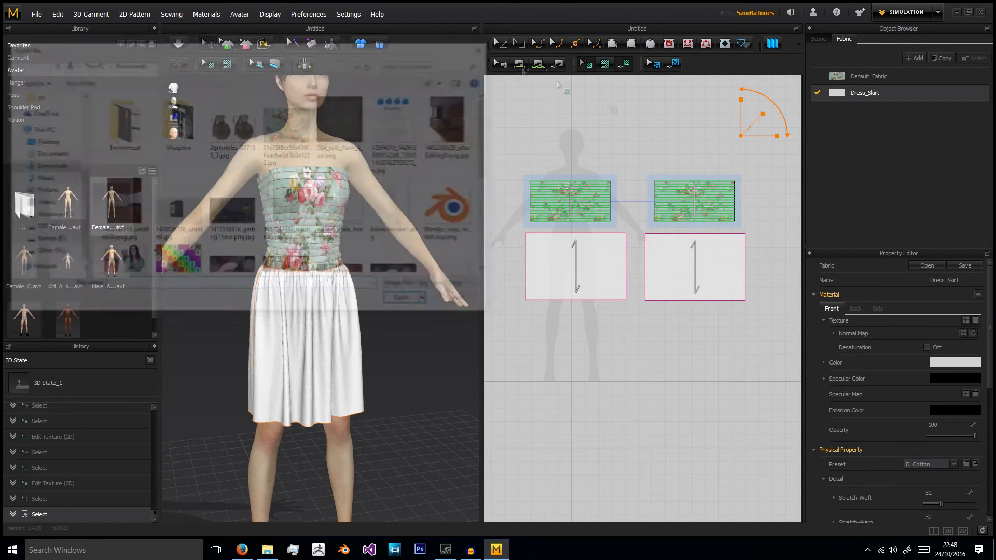
click(965, 321)
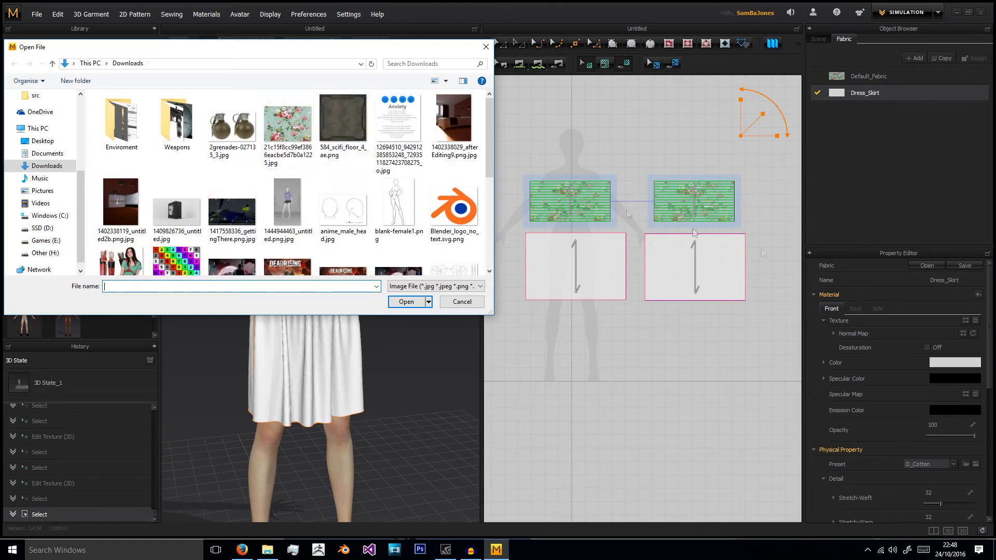
double_click(288, 113)
scroll(389, 305, up, 5)
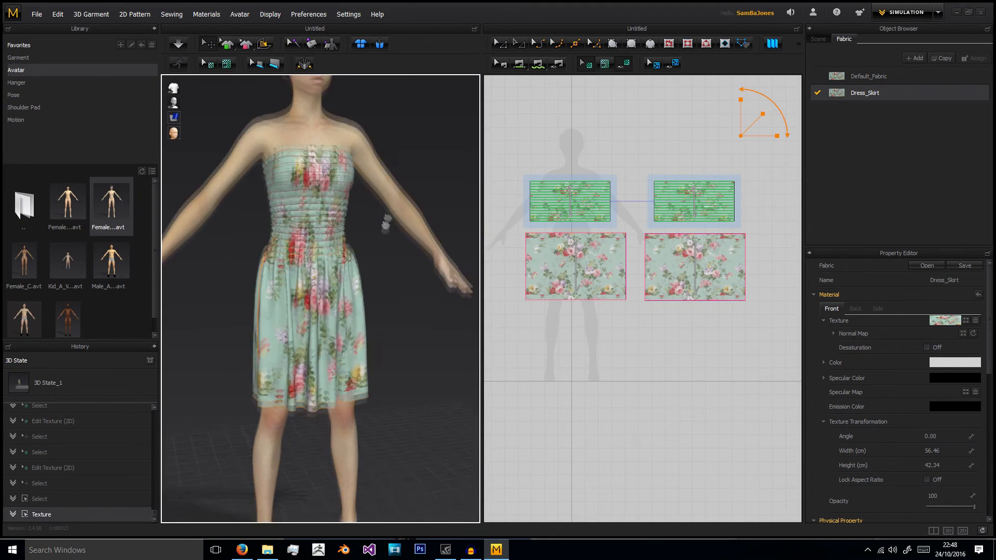
scroll(419, 306, up, 3)
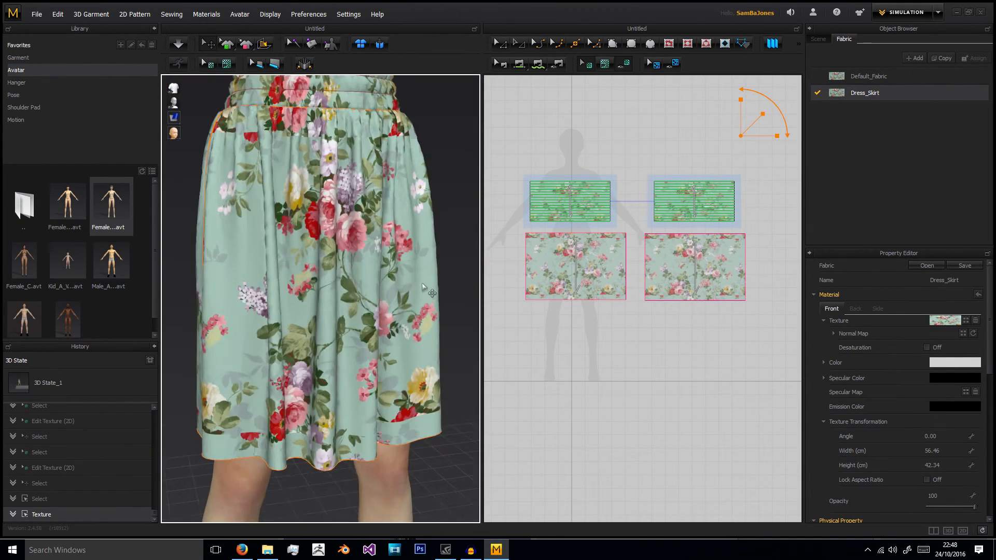
- Set Dress_Skirt's texture width to 60 cm and try texture heights of 45 cm and 50 cm
click(941, 450)
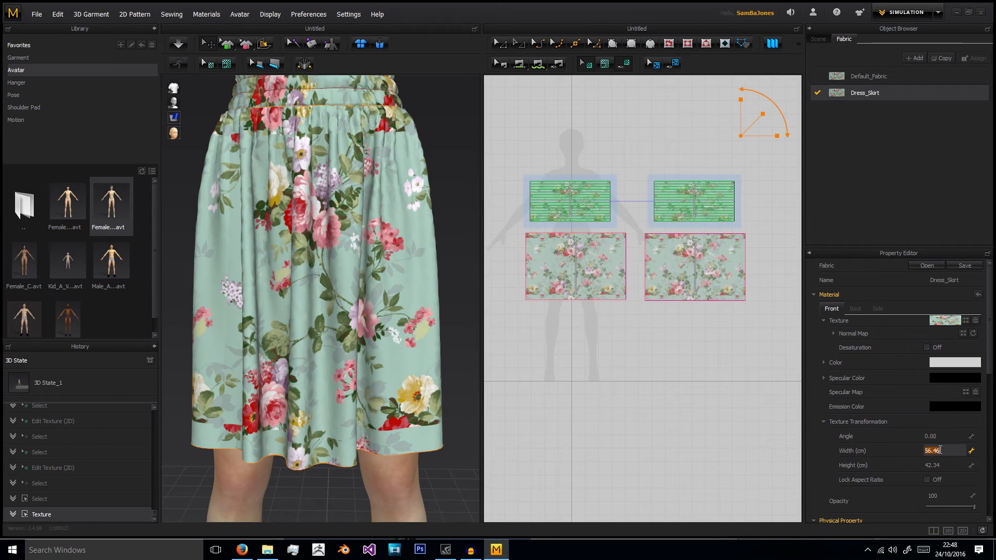
text(60)
key(Return)
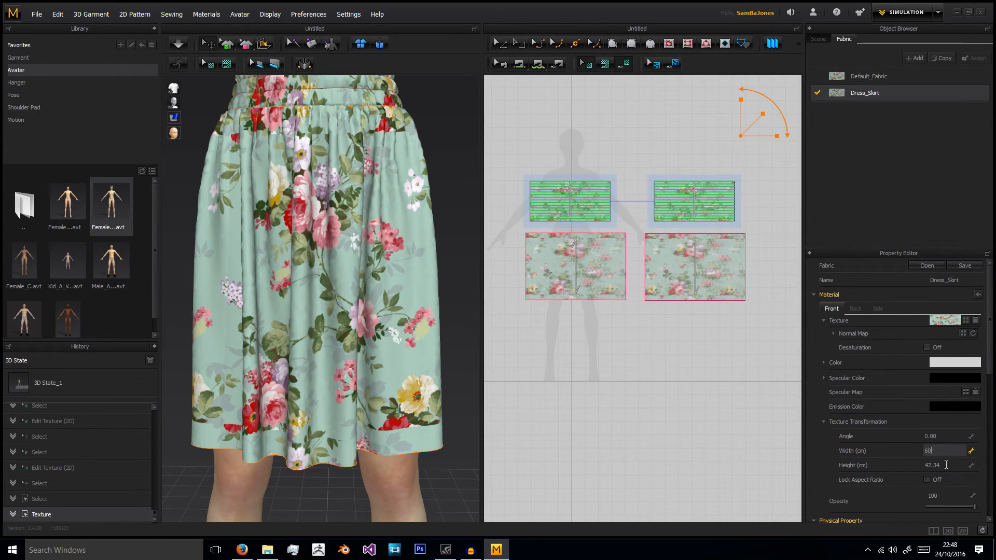
click(944, 466)
text(45)
key(Return)
click(954, 465)
text(50)
key(Return)
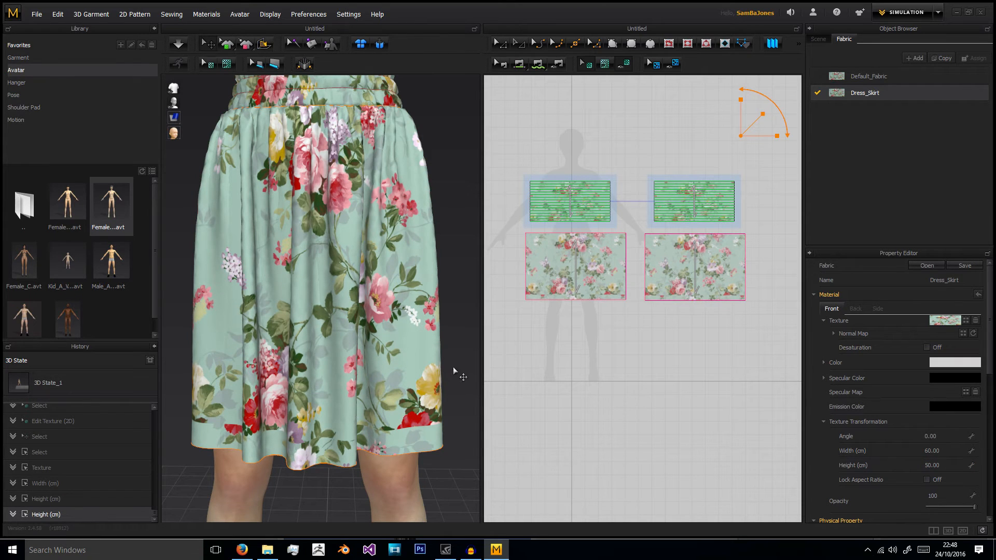
- Enlarge Dress_Skirt's texture to 60 cm high and 80 cm wide, and check the print on the skirt
click(945, 465)
text(60)
key(Return)
click(949, 452)
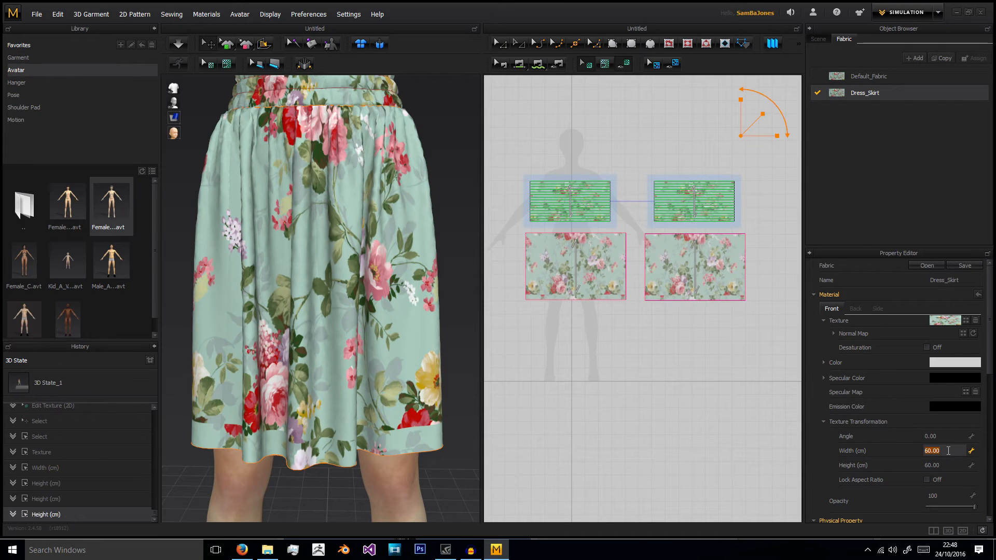
text(80)
key(Return)
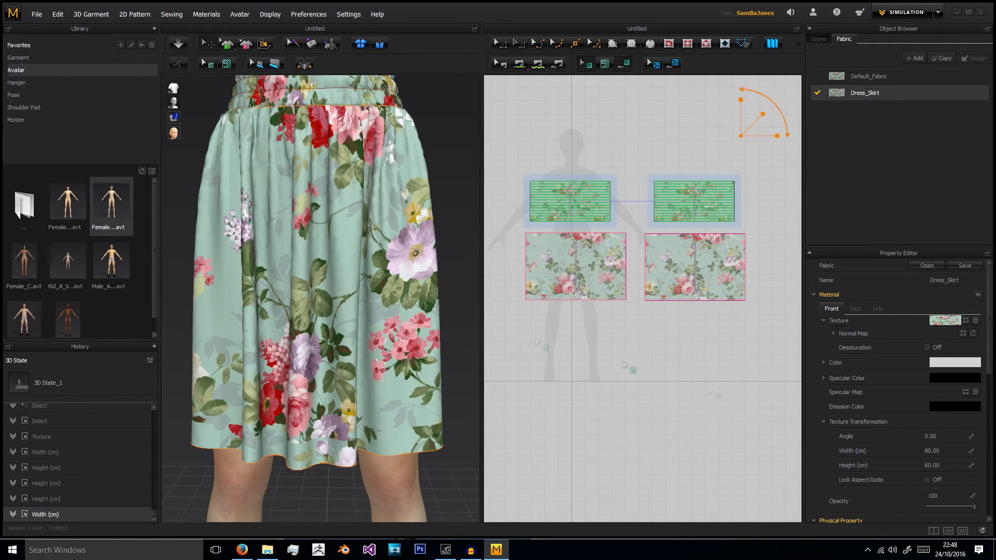
scroll(354, 292, down, 4)
click(353, 289)
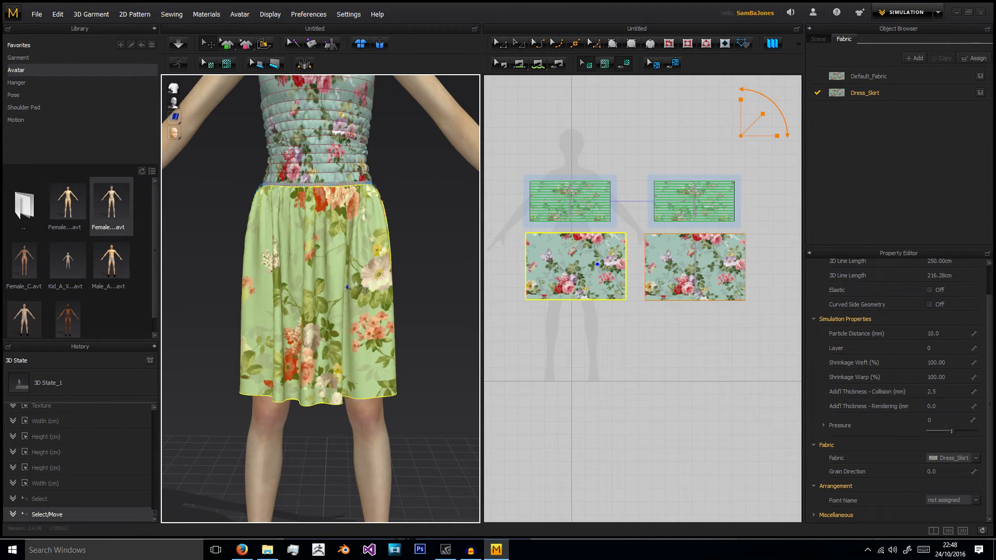
click(439, 242)
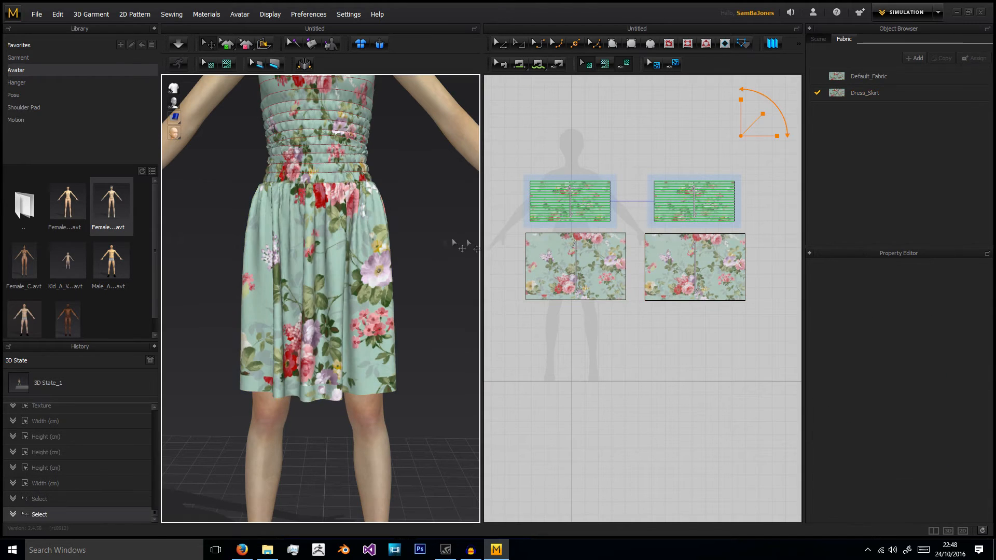
- Shift the floral print on the skirt pieces so the large roses sit near the waist, and inspect the dress
click(672, 275)
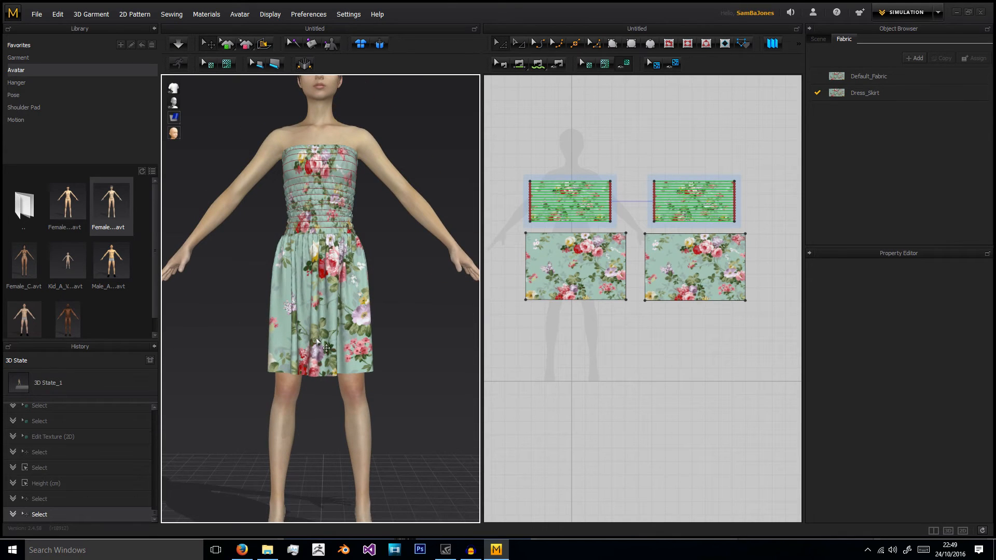
right_drag(342, 315, 375, 298)
right_drag(266, 100, 278, 181)
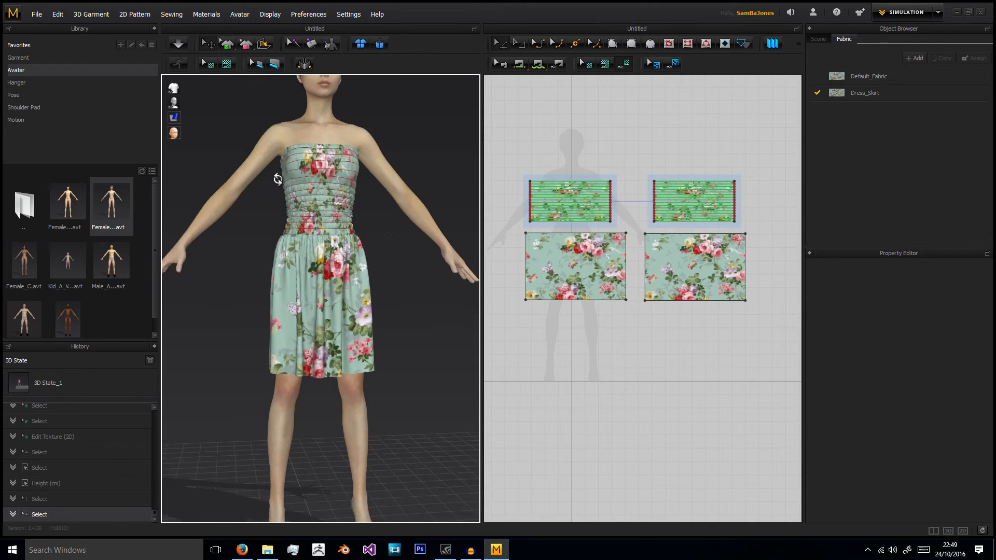
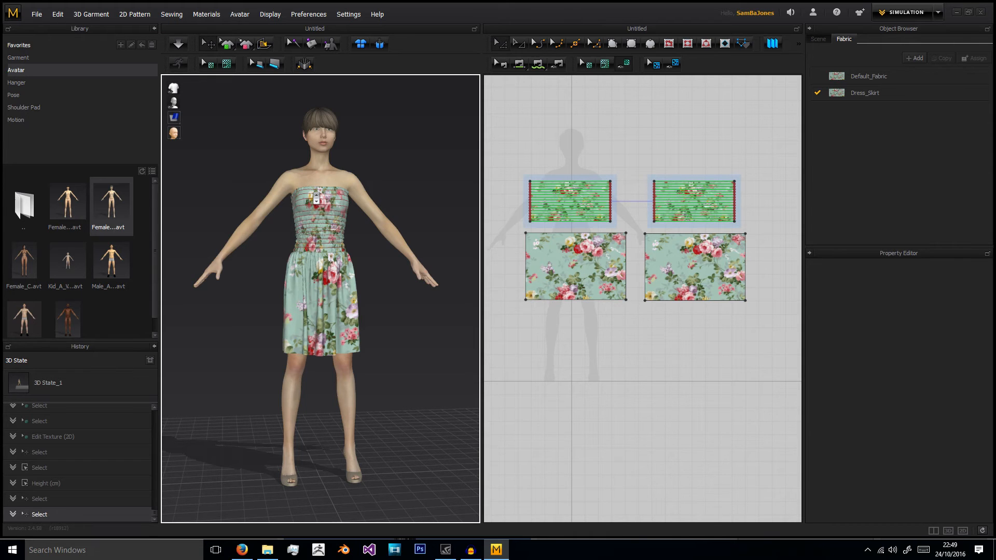
- Copy both skirt pieces together and paste the duplicates below the originals in the pattern layout
click(549, 243)
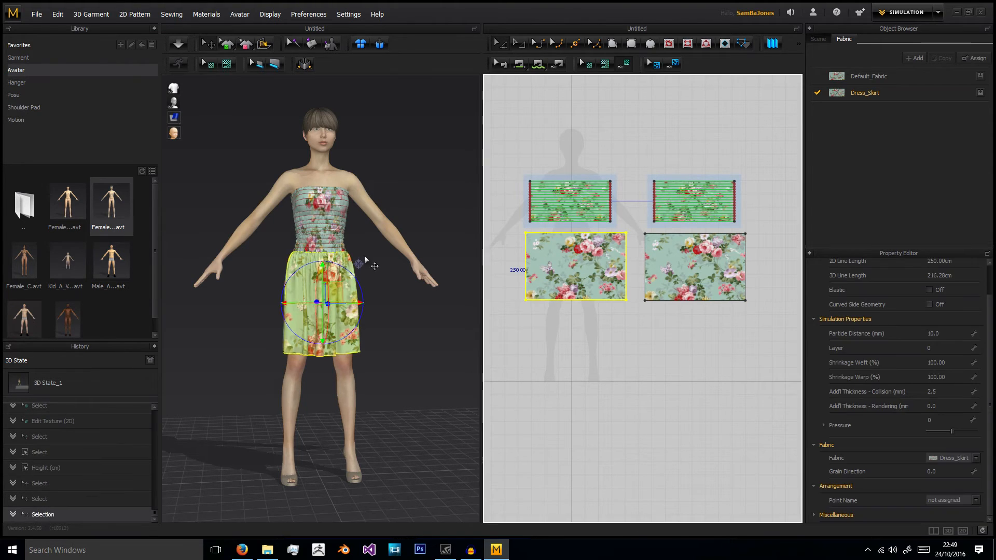
shift+click(694, 274)
key(ctrl+c)
key(ctrl+v)
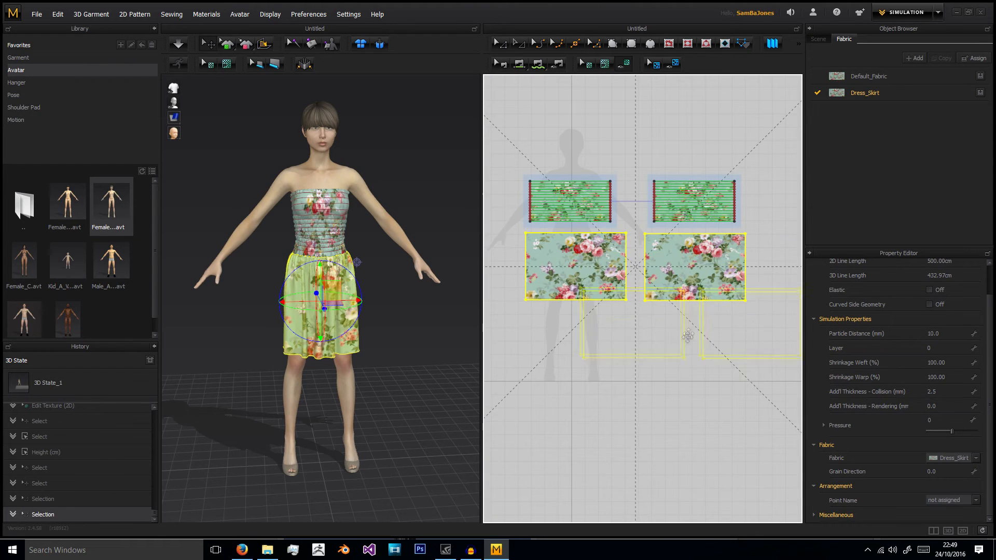
- Move the copied skirt pieces in front of and behind the avatar, and raise both to the level of the skirt
right_drag(435, 330, 350, 397)
click(350, 397)
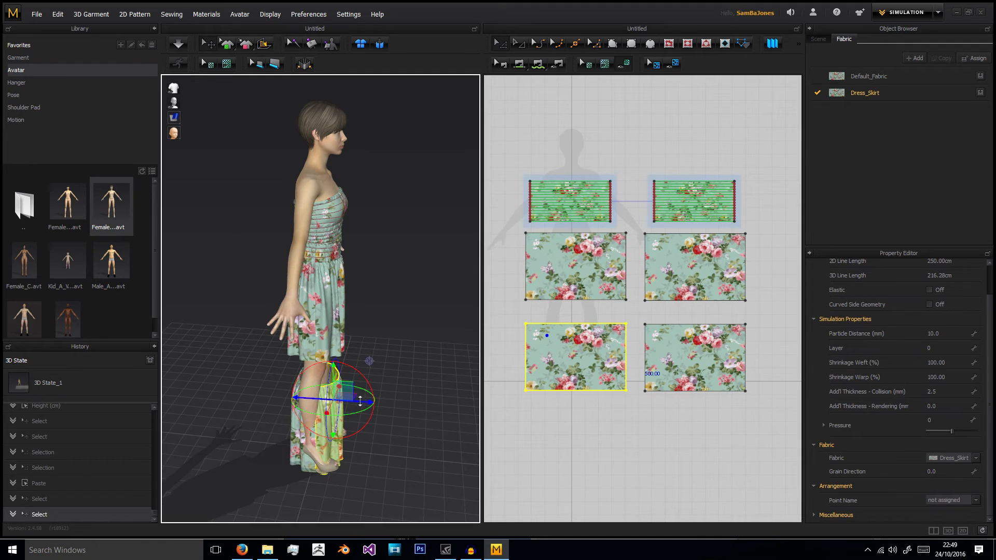
drag(355, 399, 388, 380)
click(294, 397)
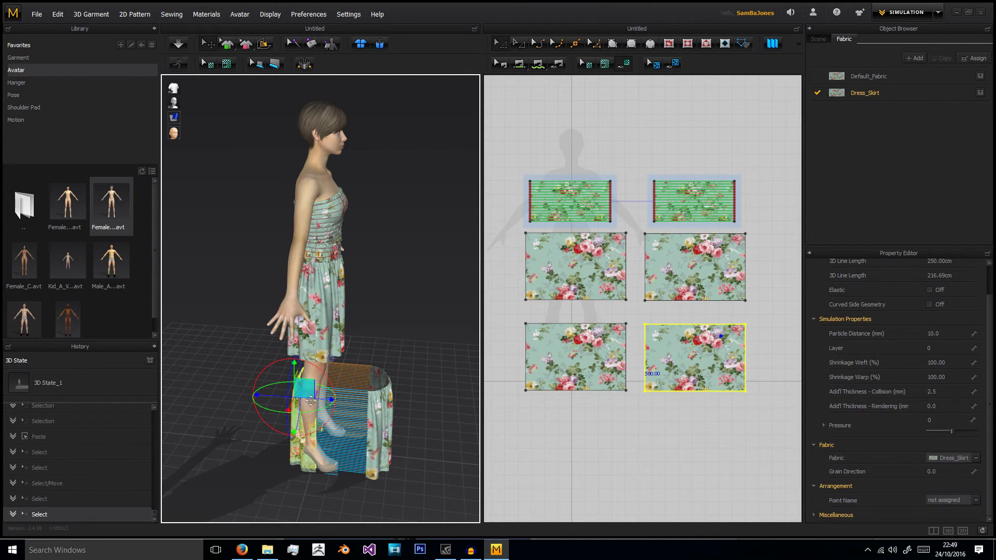
drag(314, 398, 258, 394)
shift+click(385, 404)
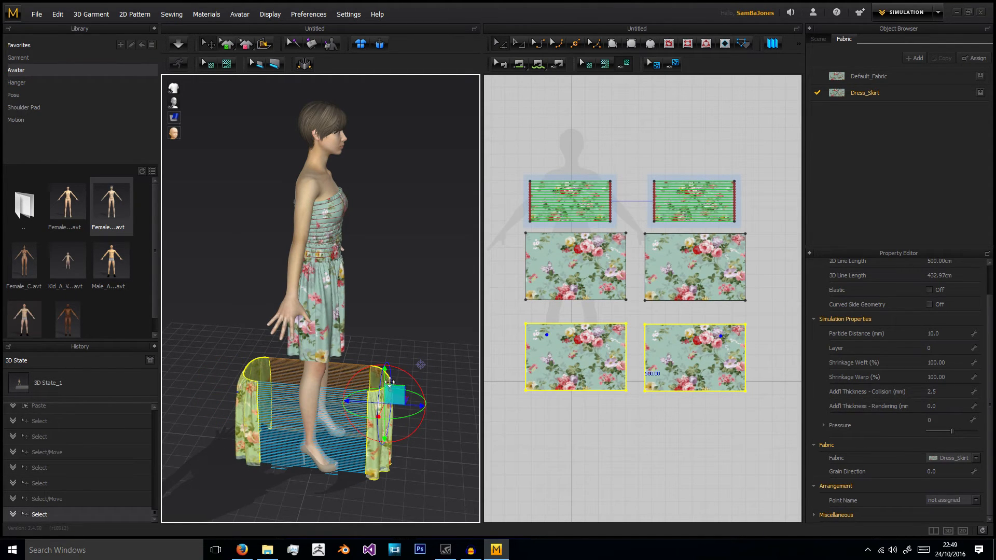
drag(385, 372, 381, 220)
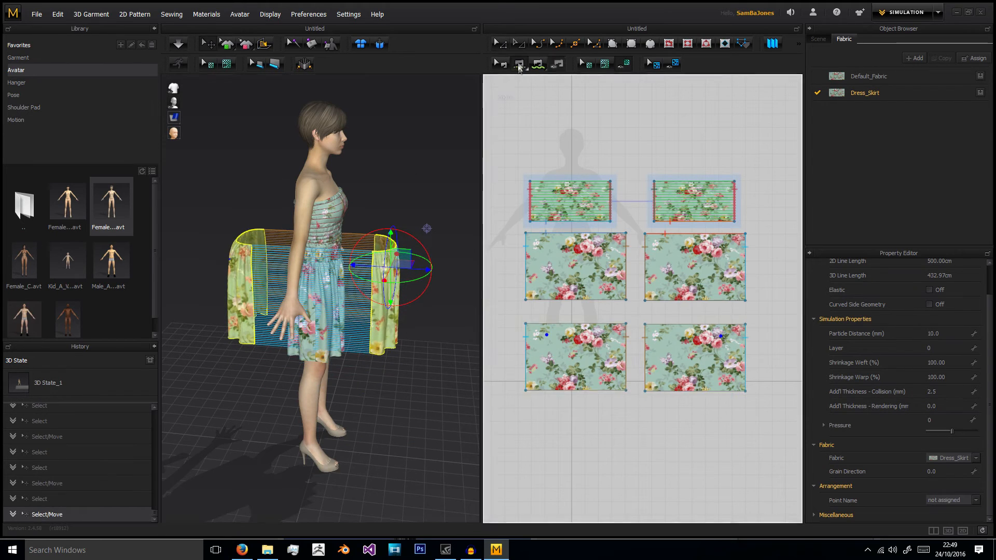
- Sew the copied skirt pieces to the bodice's lower edges as a second skirt layer and simulate the garment
click(566, 222)
click(705, 324)
click(178, 44)
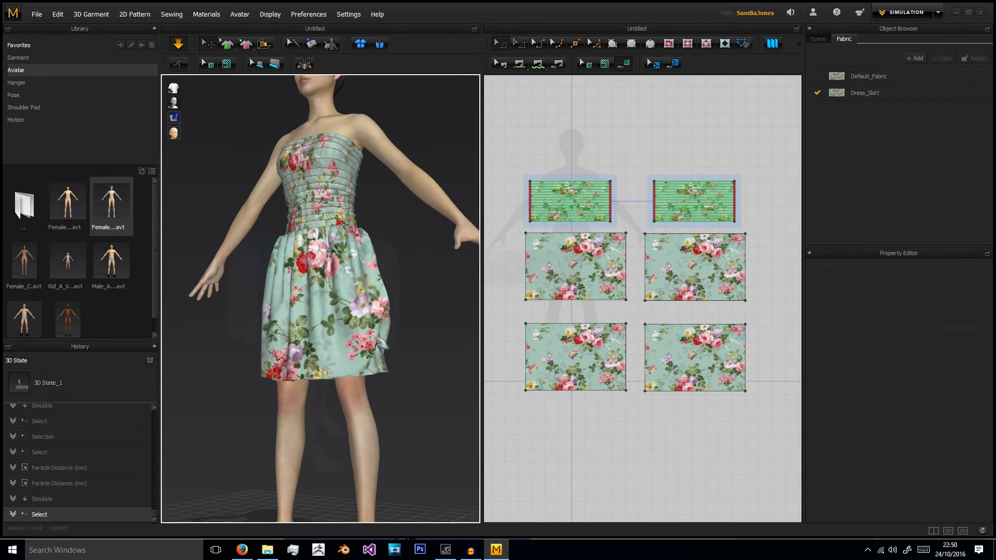
- Pull the side of the layered skirt outward during simulation to test its drape, and check it from several angles
click(414, 337)
drag(413, 336, 398, 245)
drag(405, 287, 446, 284)
click(440, 312)
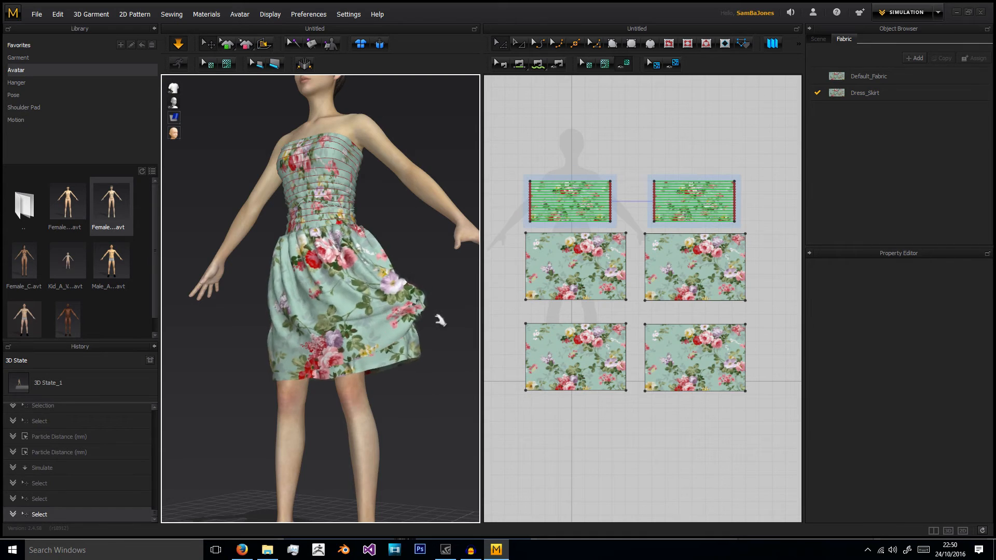
key(2)
right_drag(306, 257, 365, 290)
key(8)
drag(380, 309, 430, 320)
click(444, 320)
right_drag(442, 318, 187, 300)
key(2)
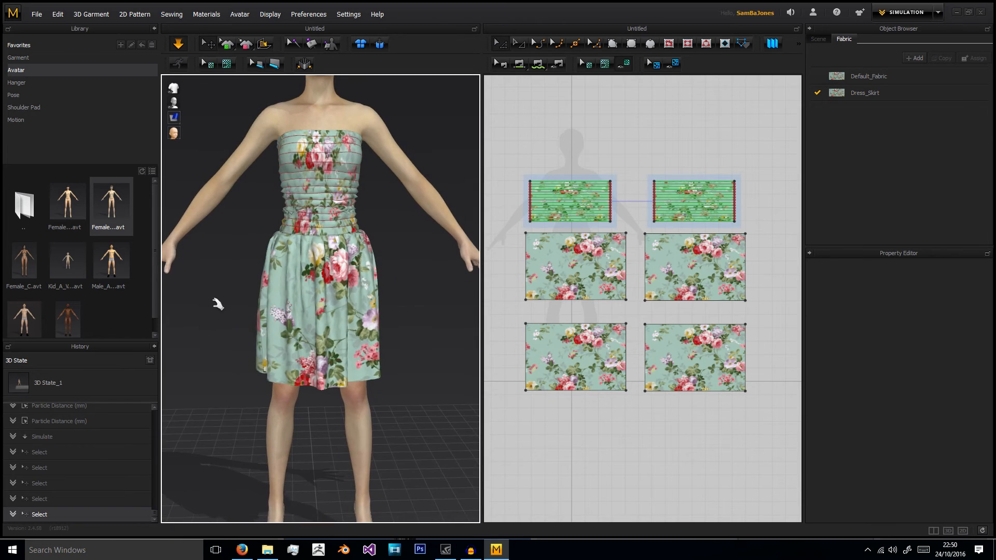
- Delete the two copied skirt pieces and simulate the dress with its single skirt layer
click(566, 345)
key(Delete)
click(670, 345)
key(Delete)
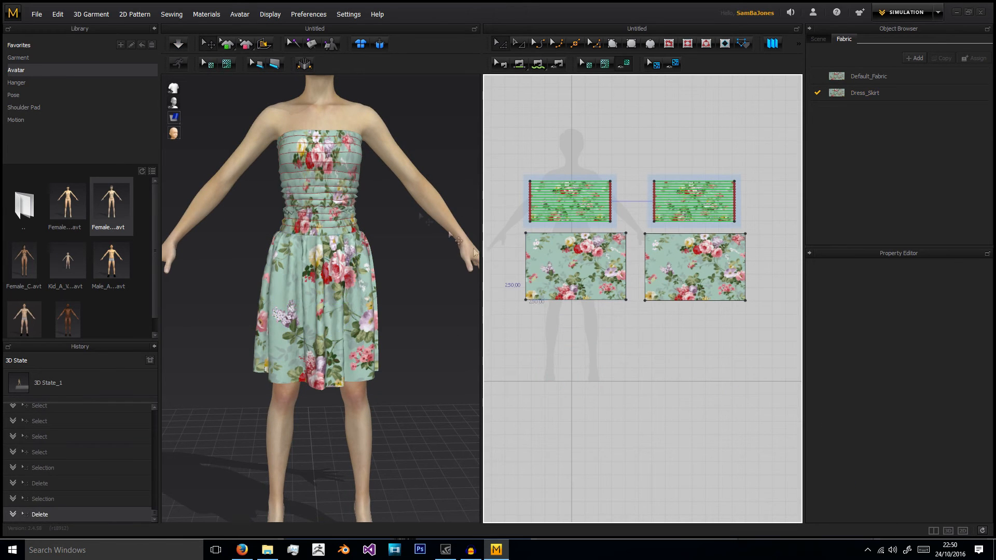
key(space)
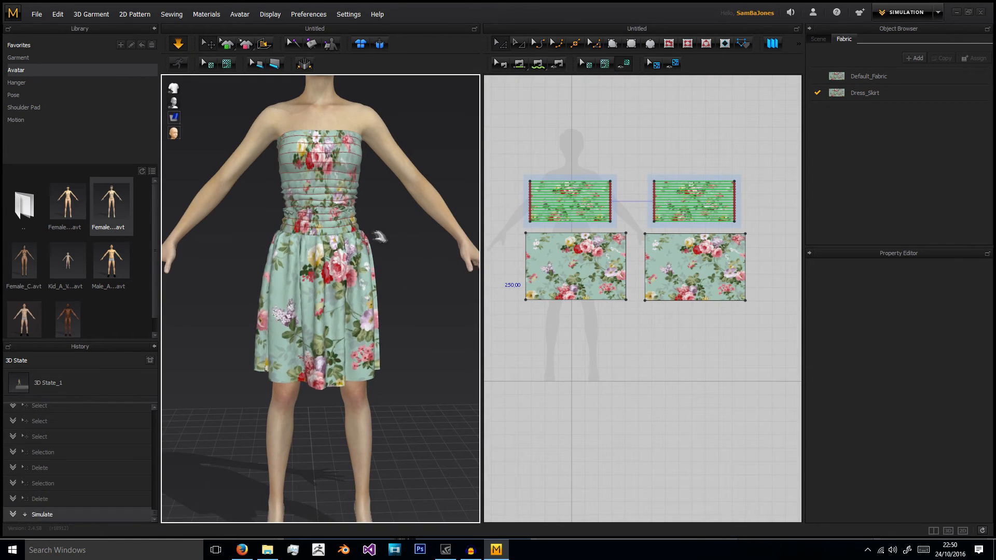
click(289, 241)
click(403, 254)
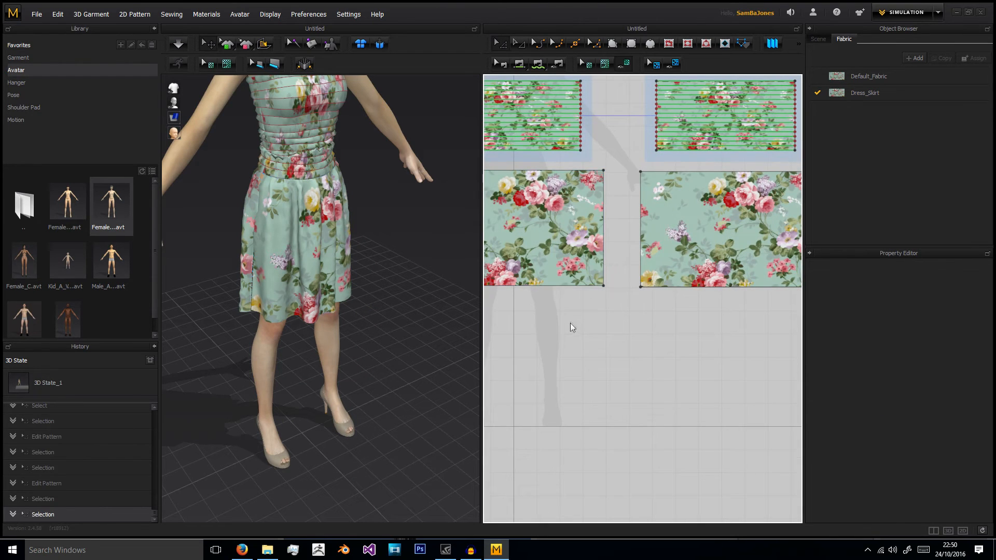
- Split the front skirt piece's side edge nearest the back piece into a 5 cm segment at the hem and a 45 cm remainder
middle_drag(571, 324, 602, 309)
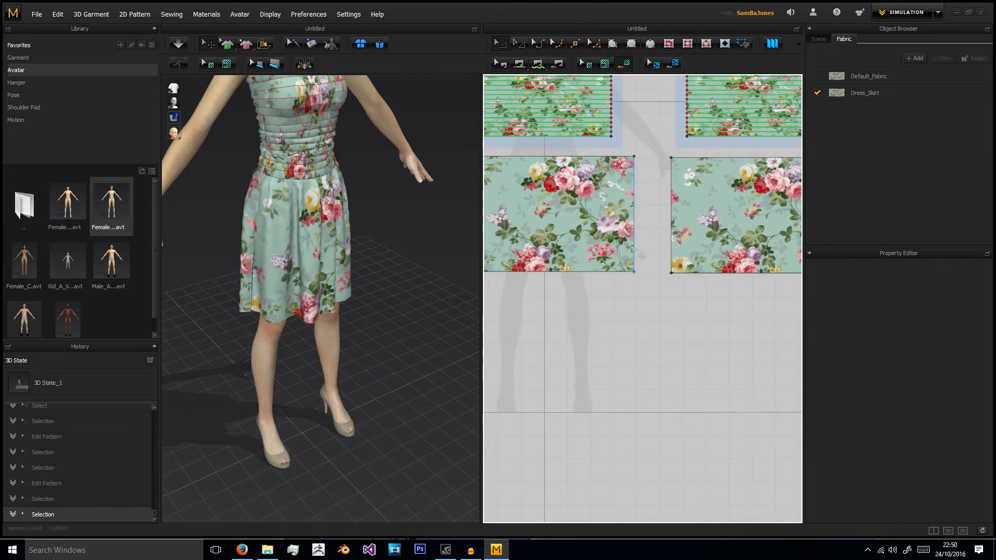
right_click(647, 257)
click(631, 276)
right_click(639, 262)
click(651, 286)
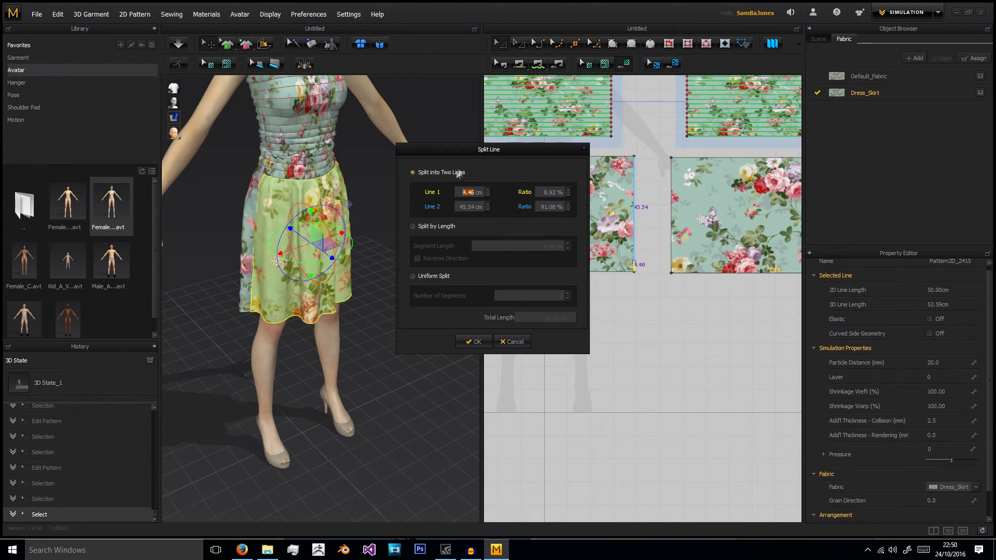
drag(457, 149, 400, 145)
text(5)
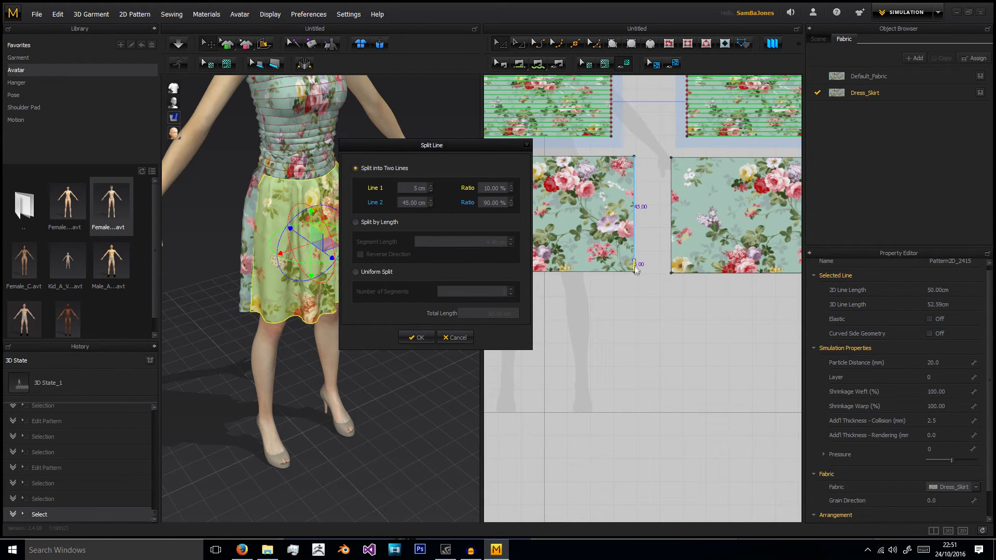
click(420, 338)
- Move the front skirt piece's upper outer corner 1.60 cm outward to straighten its slanted side edge
middle_drag(519, 363, 556, 363)
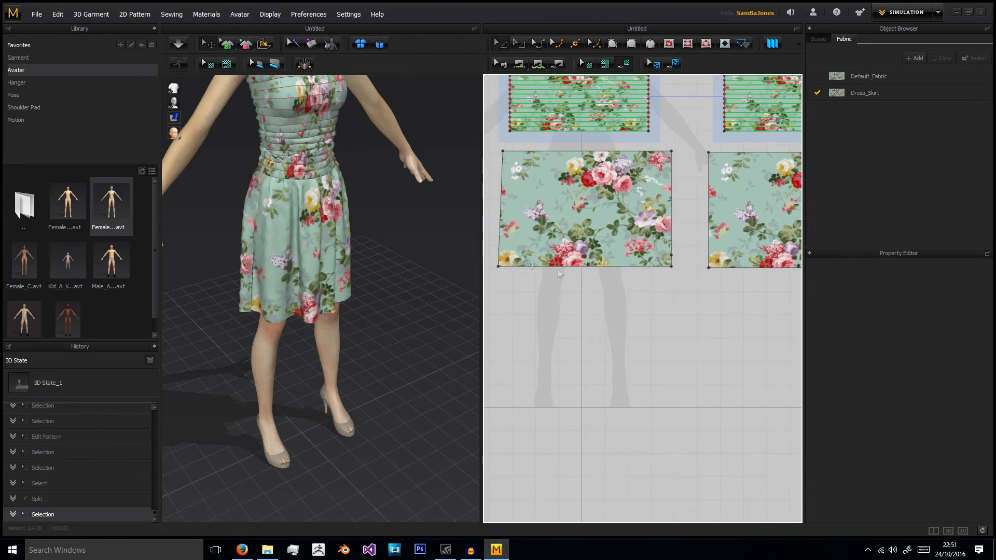
right_click(503, 253)
key(Escape)
drag(502, 151, 500, 154)
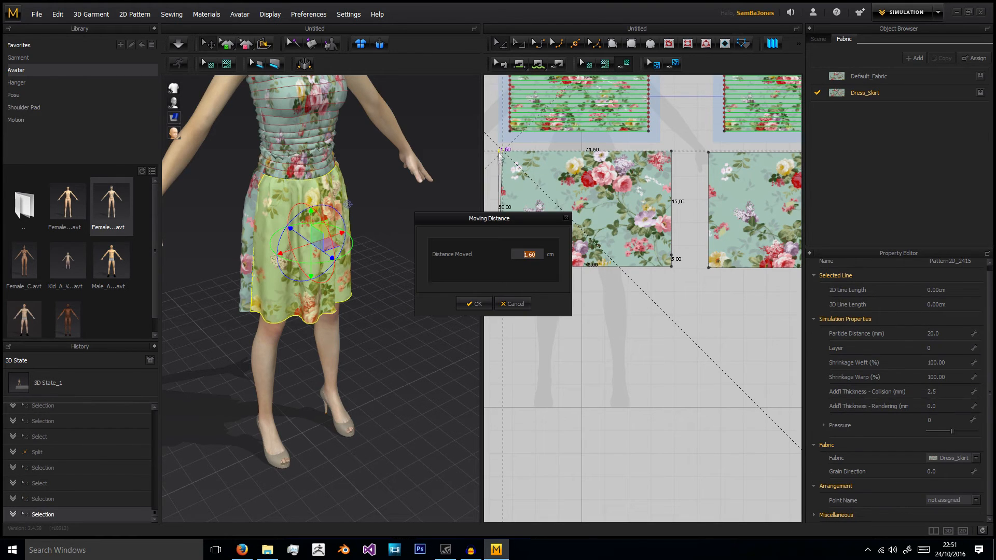
click(474, 304)
- Split the front skirt piece's outer side edge 5 cm above the hem, leaving a 45 cm upper segment
right_click(497, 257)
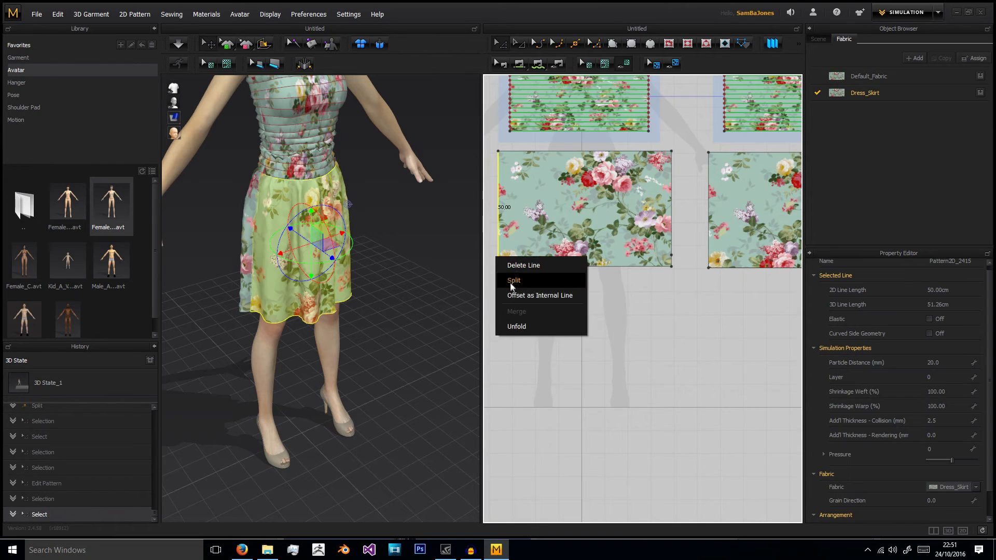
click(514, 281)
click(473, 341)
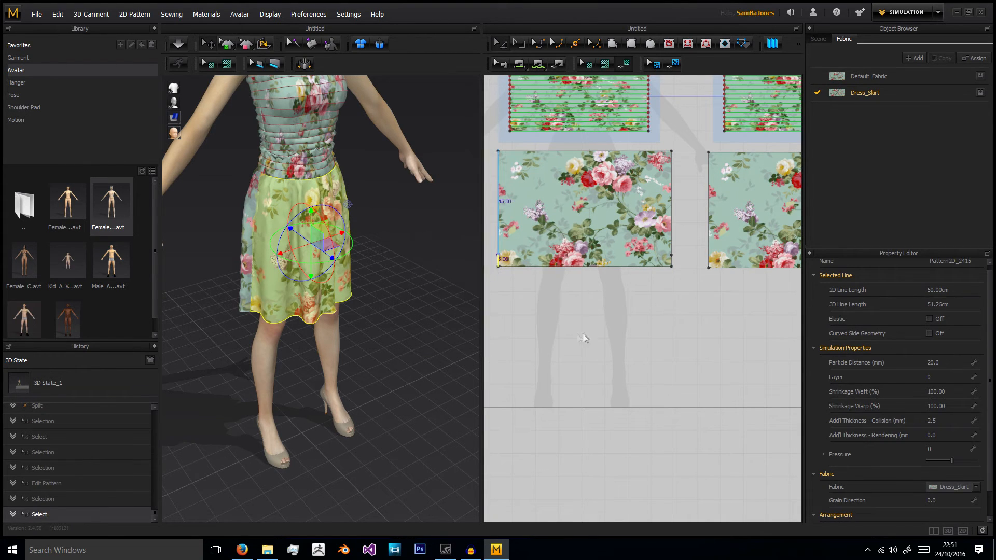
- Split both side edges of the back skirt piece near the hem, matching the split points on the front skirt piece
right_click(709, 256)
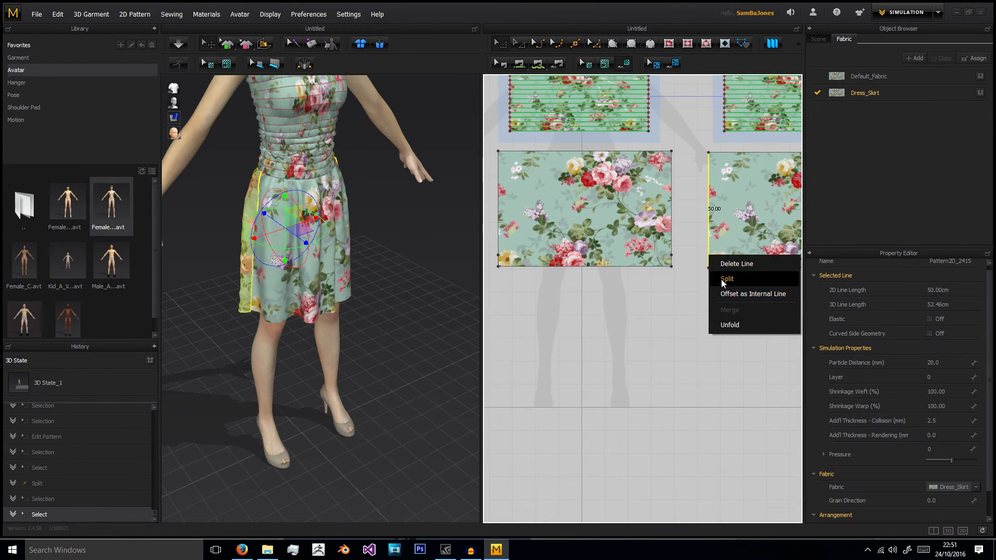
click(727, 279)
click(474, 341)
middle_drag(700, 231, 786, 208)
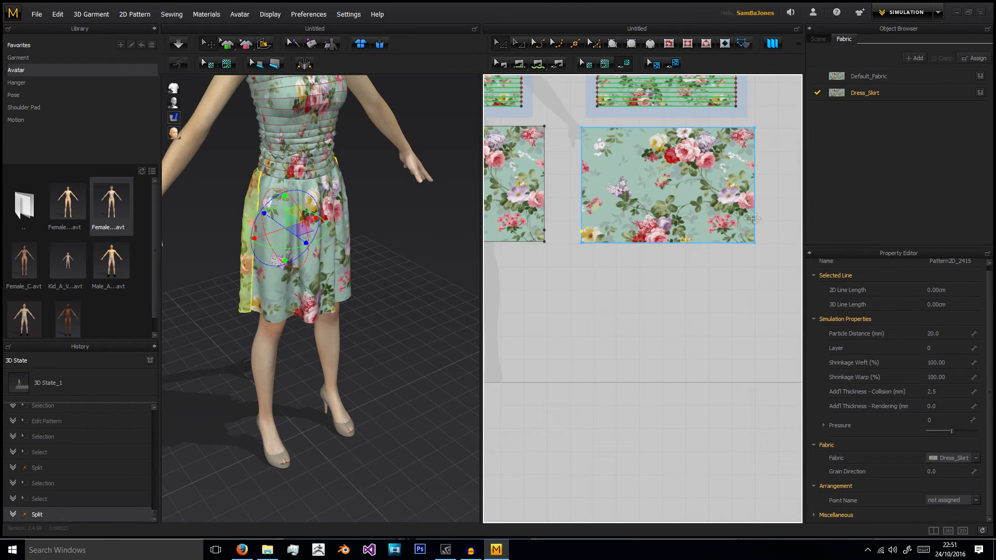
right_click(754, 230)
click(771, 254)
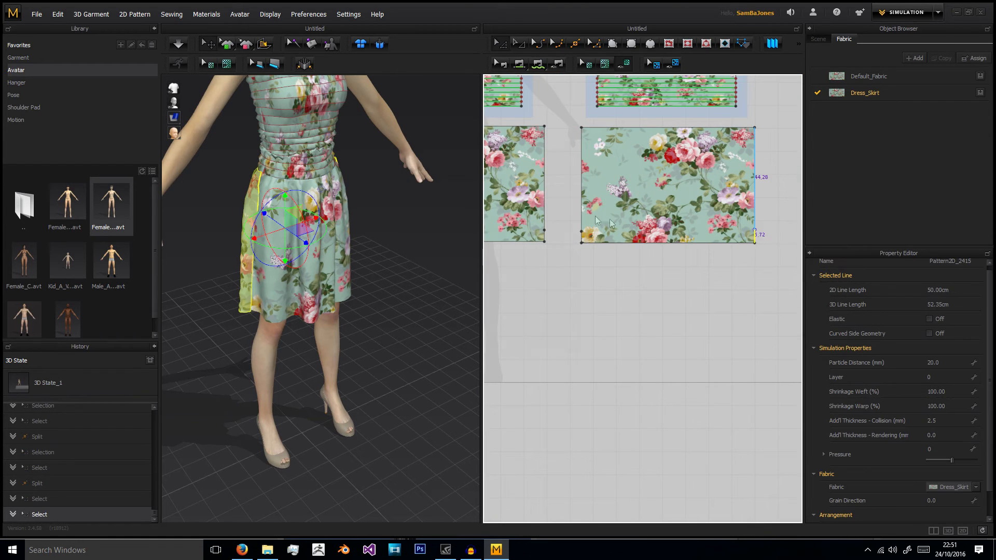
click(474, 340)
middle_drag(633, 218, 696, 217)
click(629, 155)
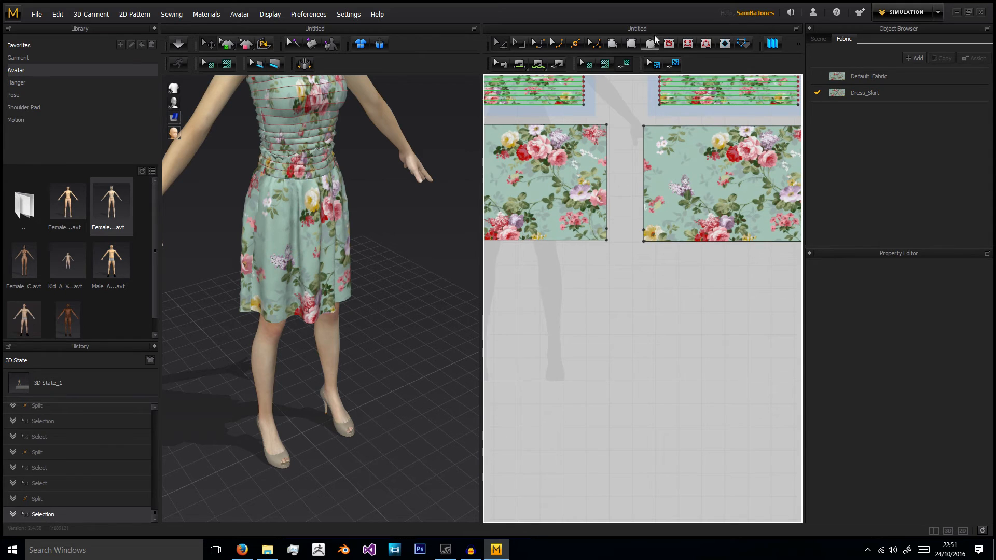
- Draw a horizontal internal line across the front and back skirt pieces, joining the side split points above each hem
click(669, 44)
scroll(621, 159, down, 4)
middle_drag(613, 165, 627, 188)
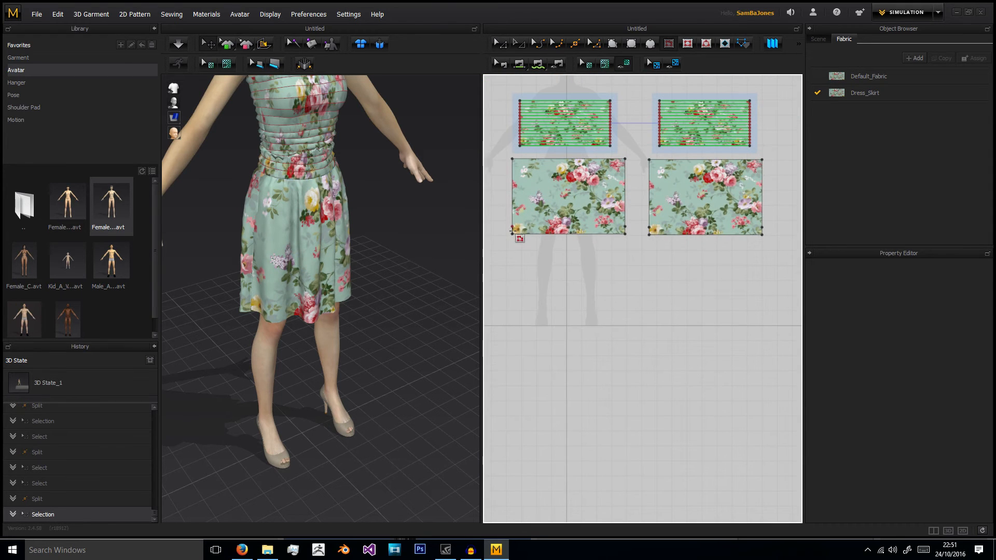
click(513, 226)
double_click(625, 227)
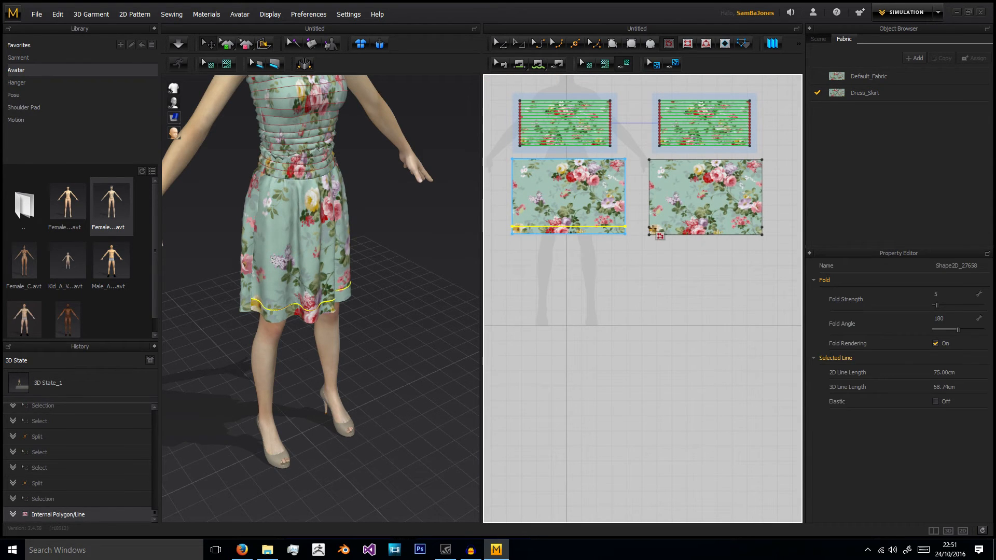
double_click(763, 227)
click(500, 44)
click(585, 323)
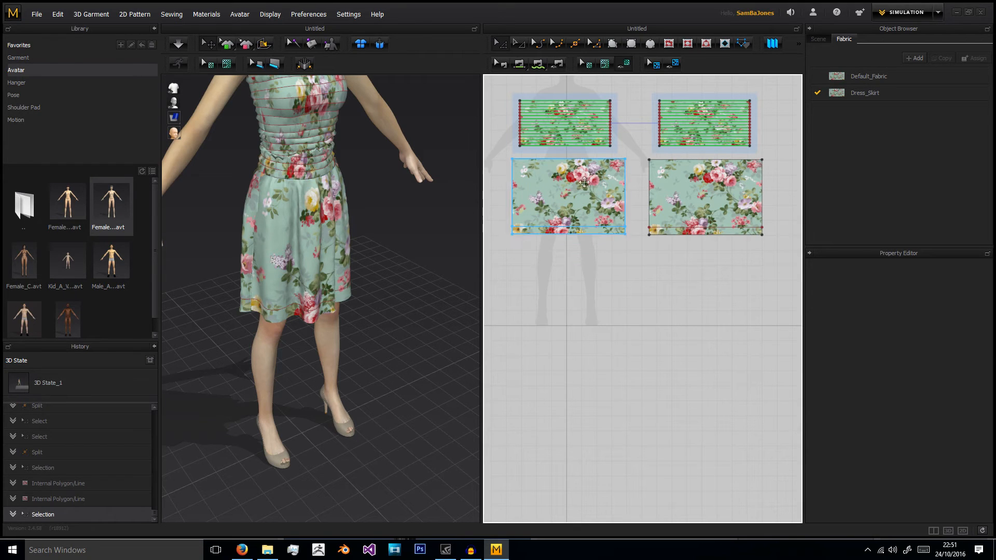
- Check the length of the front skirt piece's hem edge and the internal line above it
click(569, 237)
click(585, 240)
scroll(585, 240, up, 3)
middle_drag(567, 234, 578, 235)
click(582, 229)
scroll(582, 229, down, 4)
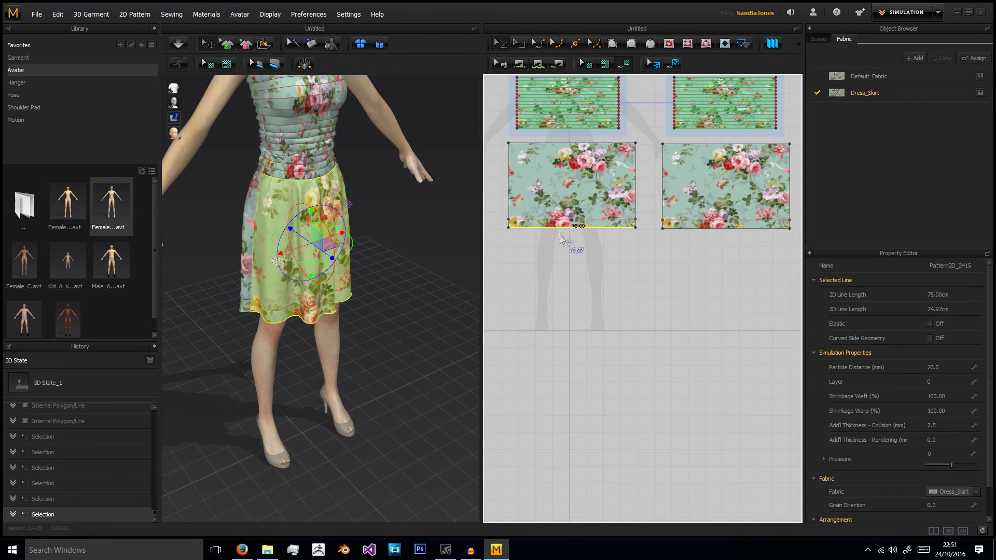
click(586, 242)
click(549, 220)
click(519, 236)
click(509, 221)
click(519, 236)
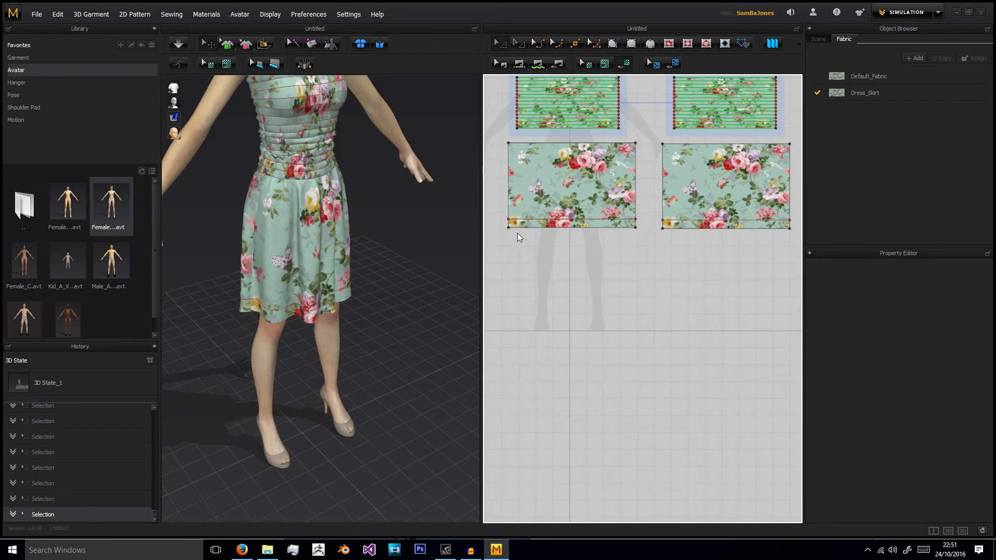
- Create a rectangular strip 75 cm wide and 10 cm high and place it directly below the front skirt piece
click(627, 45)
click(570, 235)
text(75)
key(Tab)
text(10)
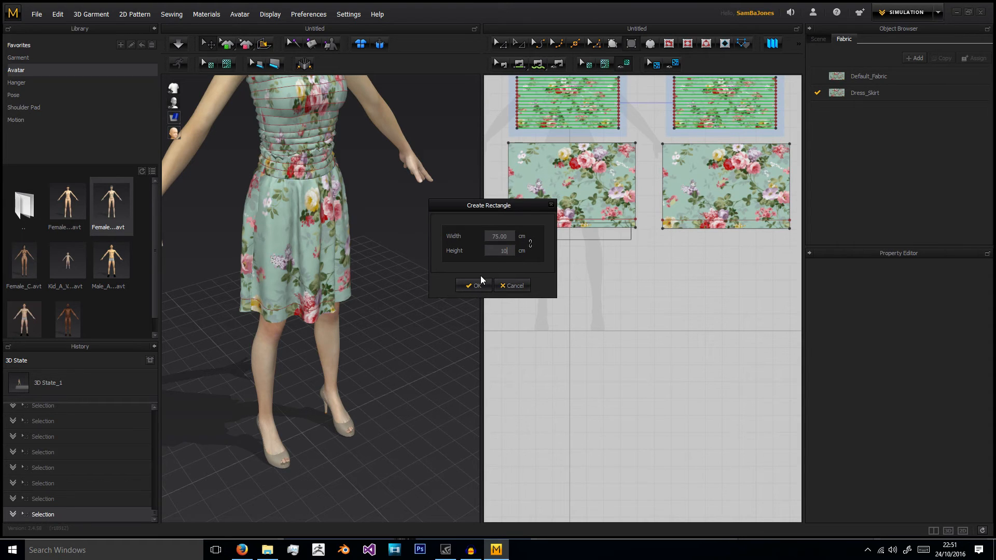
click(476, 285)
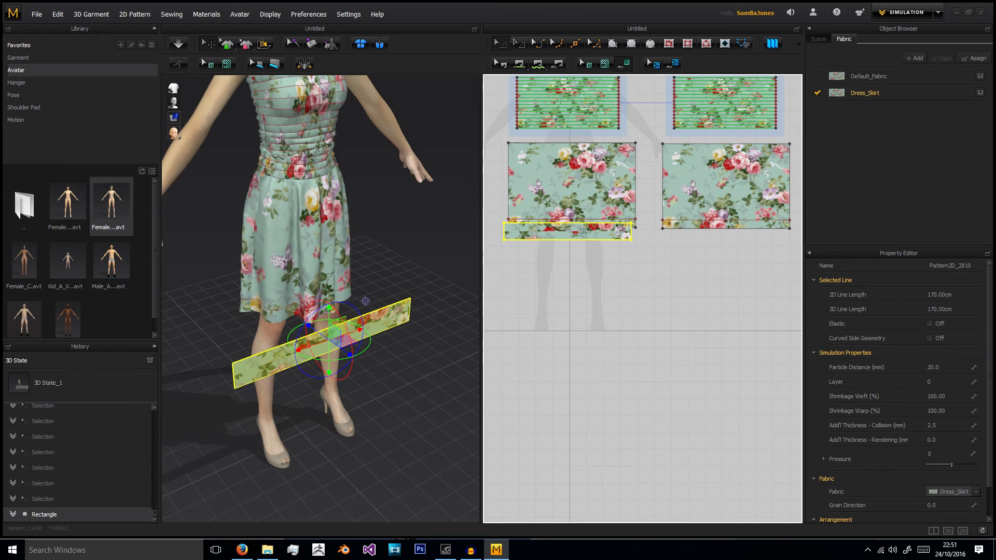
drag(584, 230, 584, 245)
click(577, 280)
- Paste a copy of the rectangular strip and move the copy behind the avatar's legs in the 3D view
right_drag(345, 317, 408, 328)
click(357, 333)
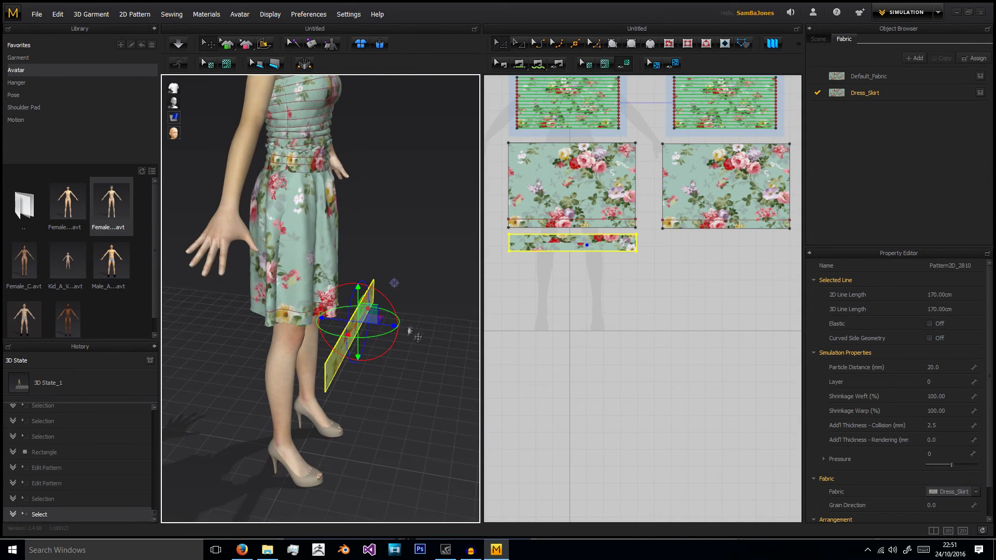
click(579, 241)
key(ctrl+c)
key(ctrl+v)
click(575, 242)
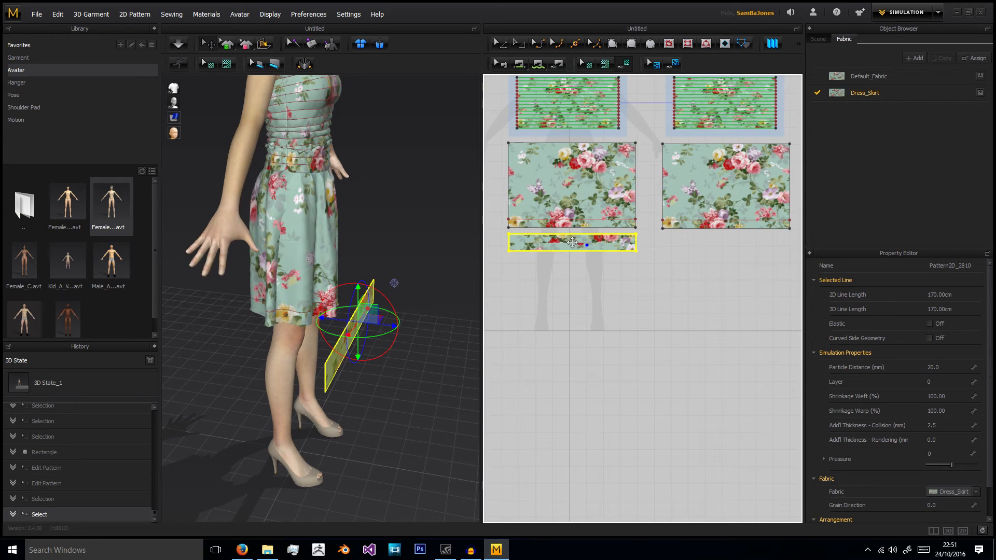
right_drag(418, 266, 430, 289)
drag(392, 320, 283, 316)
right_drag(284, 316, 327, 331)
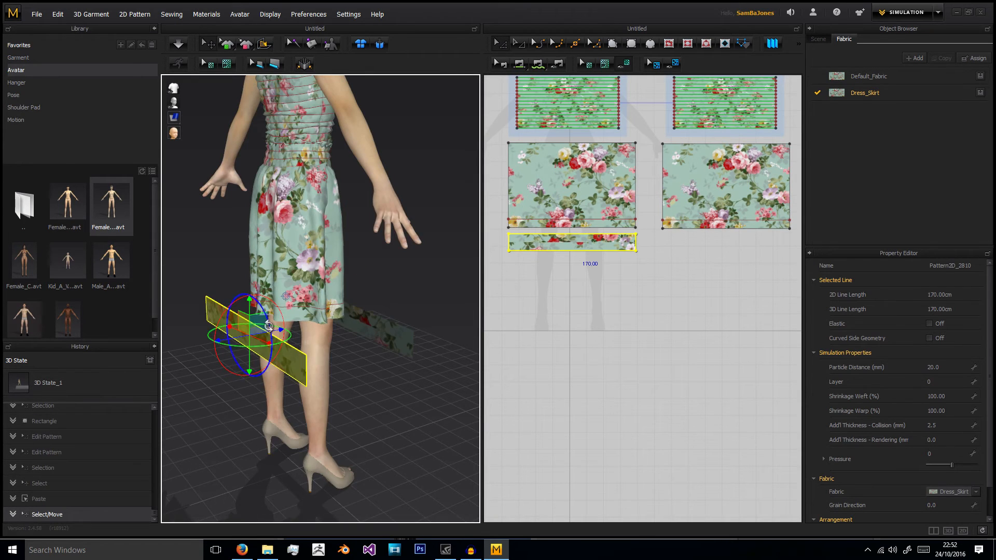
- Flip the strip behind the legs horizontally and place its 2D pattern directly below the back skirt piece
right_click(262, 335)
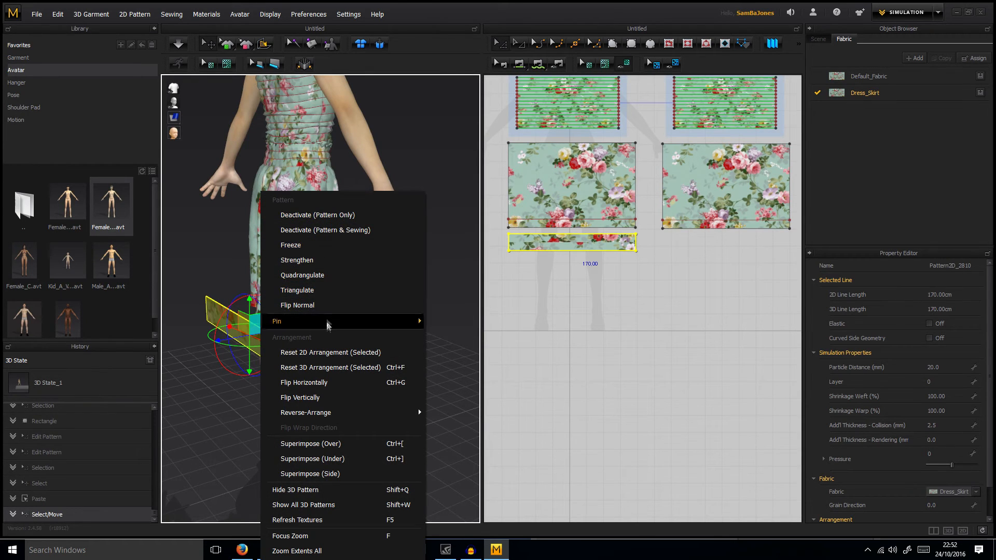
click(318, 382)
click(420, 291)
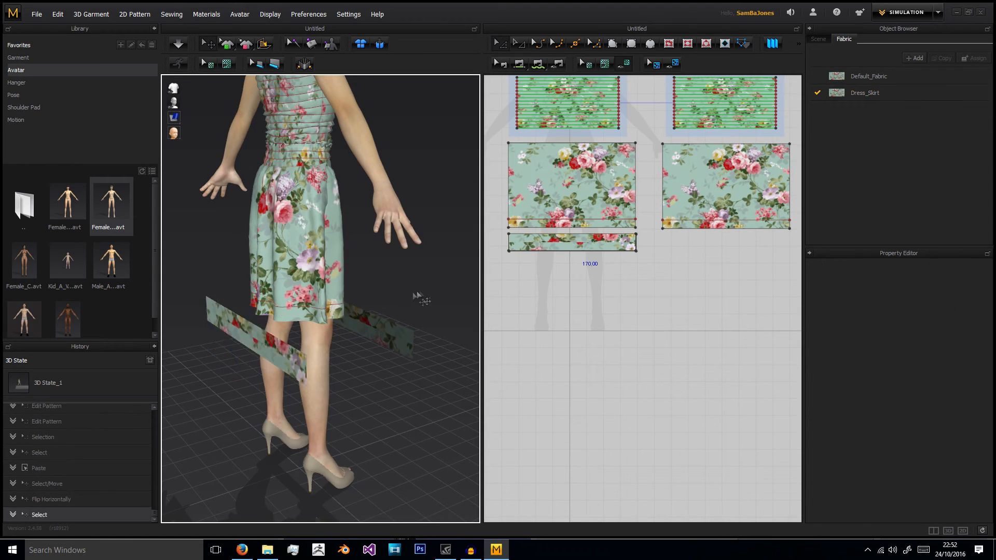
scroll(418, 299, up, 3)
click(591, 240)
drag(592, 239, 743, 245)
click(733, 280)
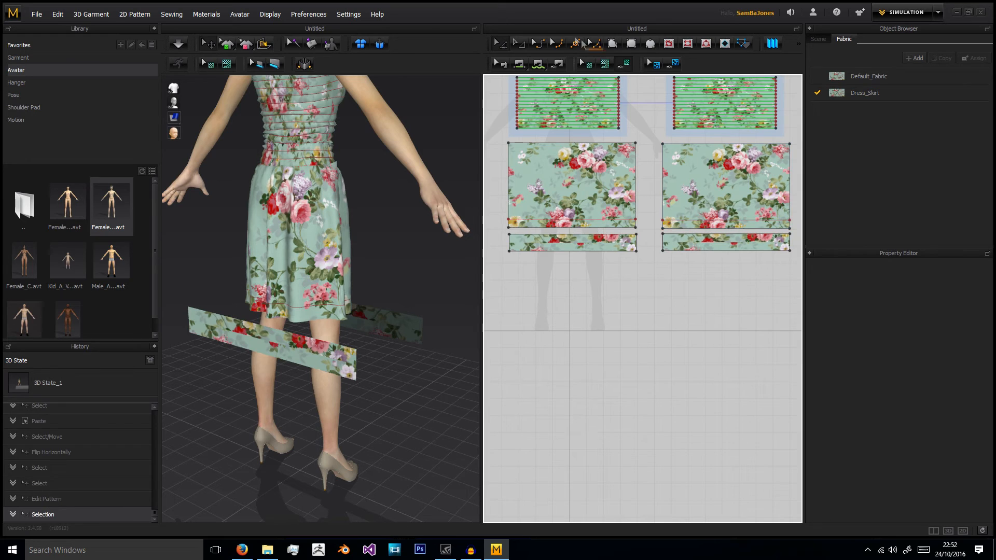
click(517, 65)
click(552, 236)
click(554, 227)
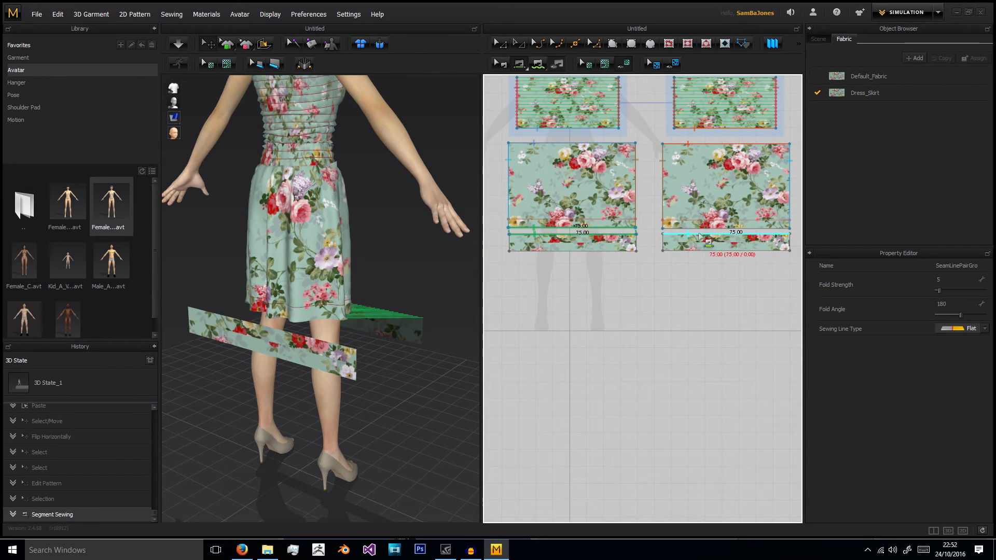
key(ctrl+z)
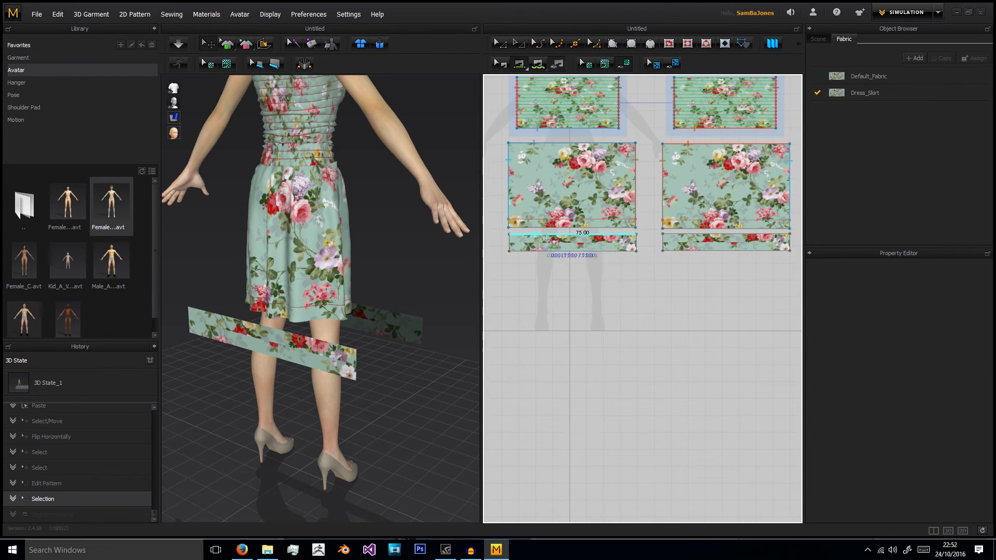
- Sew the upper edge of each strip to the internal line near the hem of the skirt piece above it
mouse_move(518, 264)
middle_down()
mouse_move(580, 262)
mouse_move(515, 270)
middle_up()
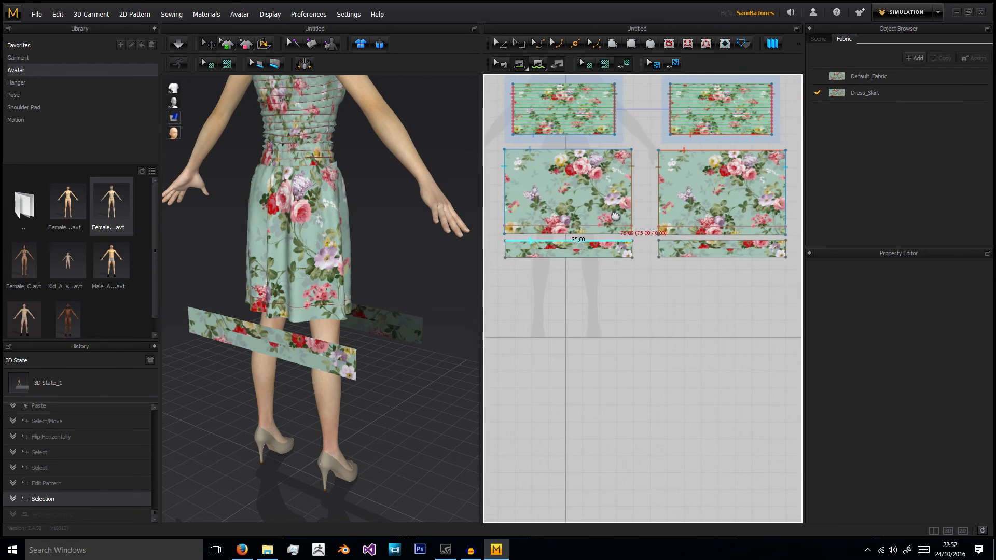
click(534, 227)
click(673, 227)
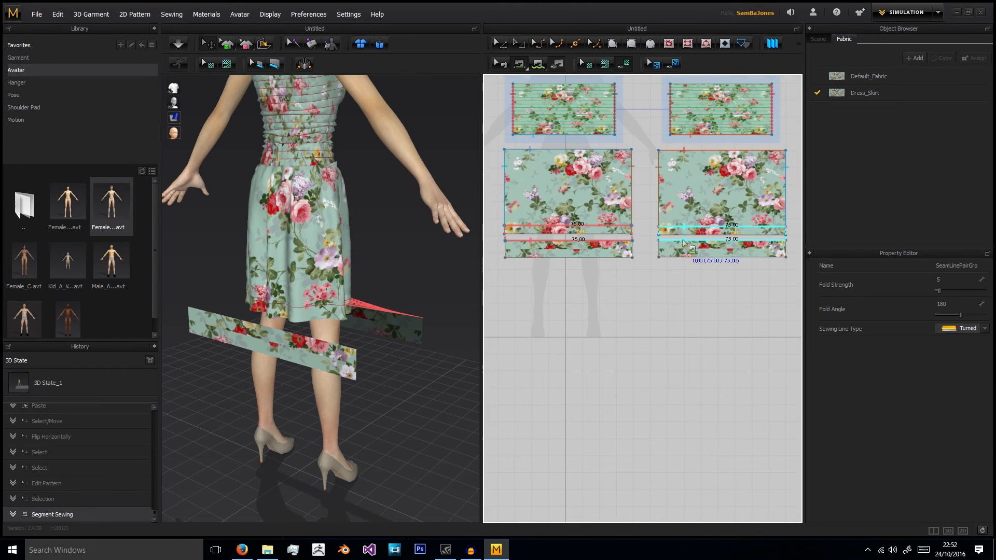
click(680, 240)
- Sew the short side edges of the front and back strips together with uncrossed seams to form a closed band
right_drag(355, 266, 421, 256)
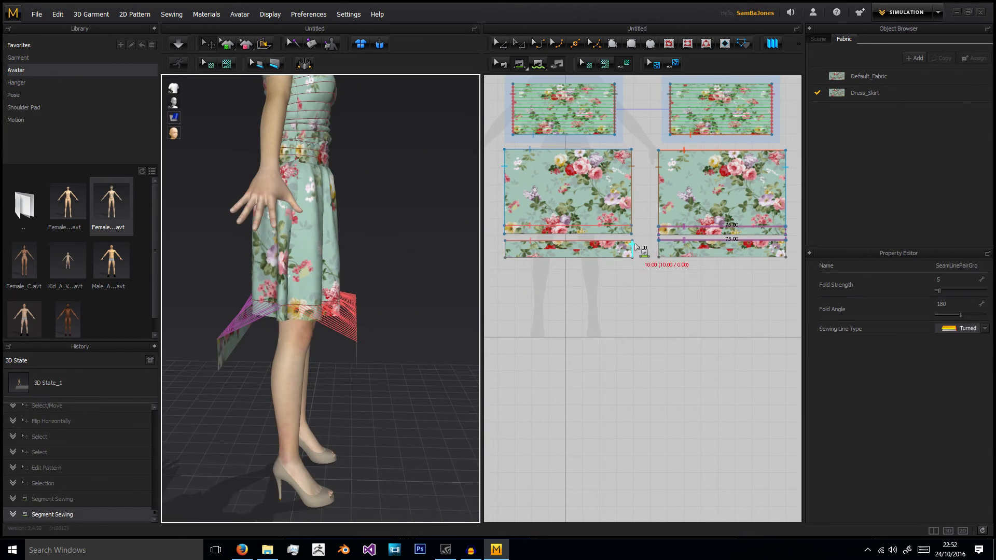
click(632, 246)
click(659, 246)
click(786, 247)
click(506, 253)
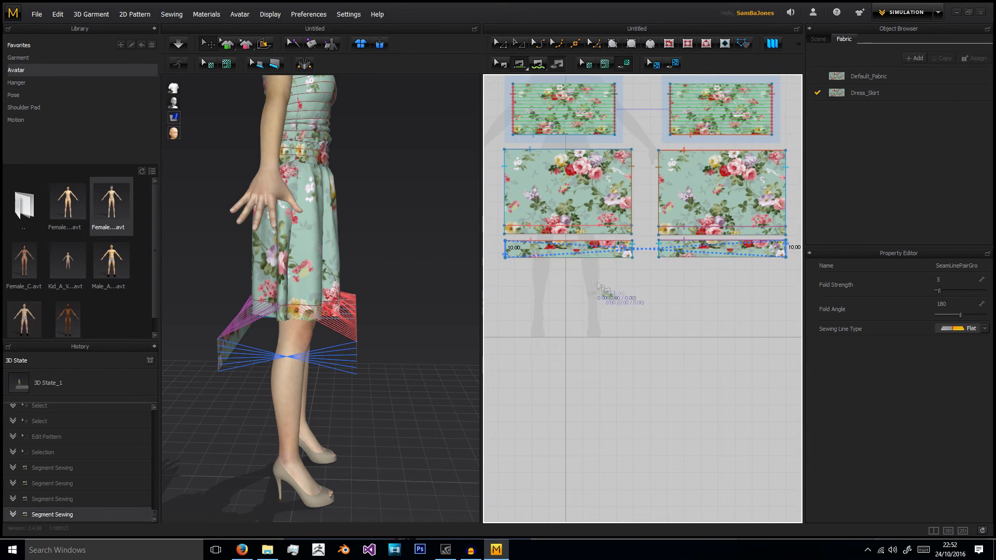
key(ctrl+z)
click(505, 245)
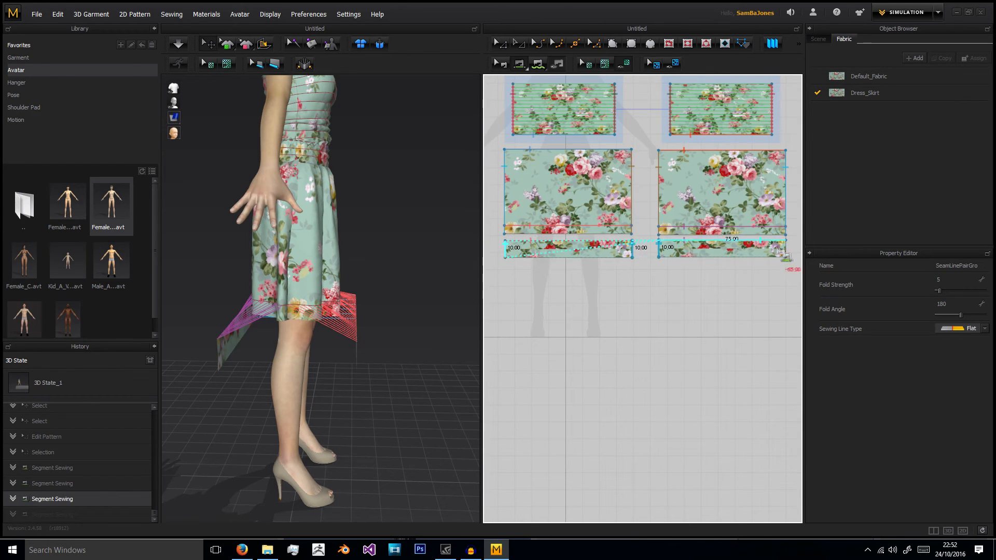
click(786, 244)
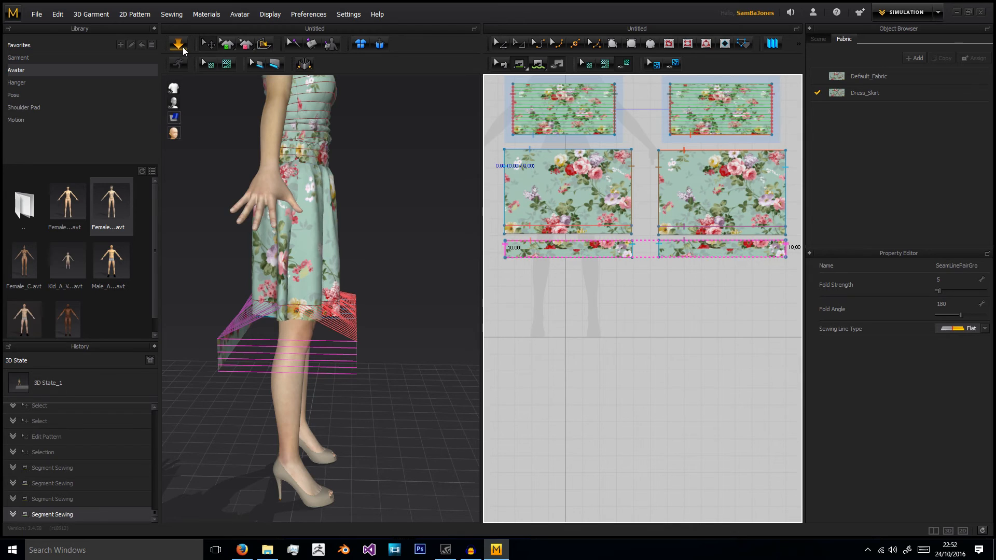
right_drag(374, 266, 320, 321)
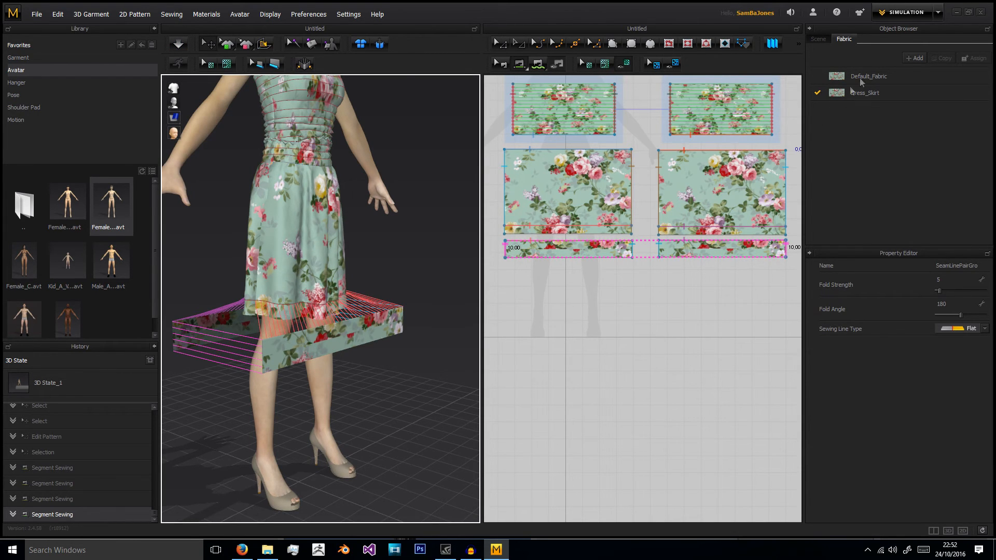
click(920, 59)
click(917, 58)
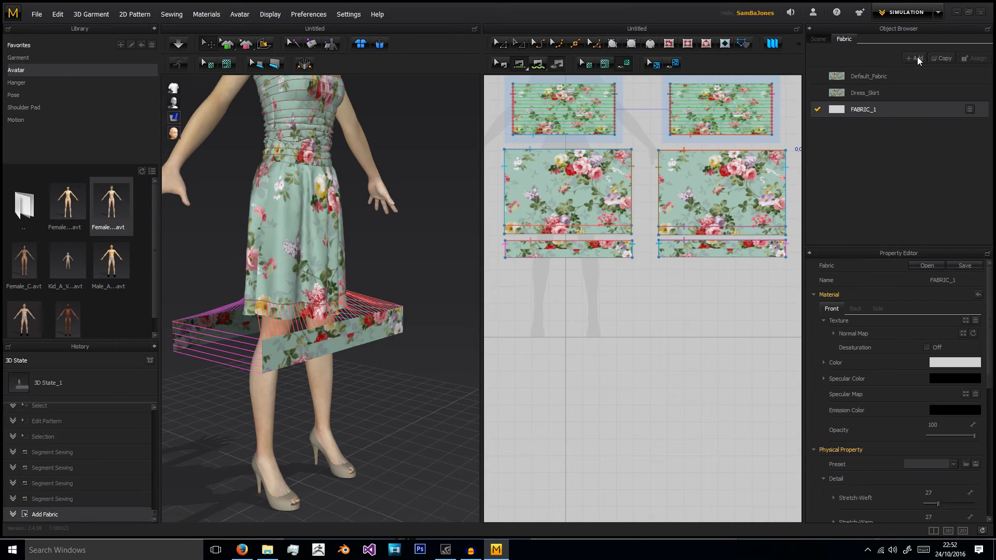
double_click(944, 279)
key(Return)
click(970, 109)
- Duplicate the Dress_Skirt fabric and rename the copy Dress_Skirt_T
click(923, 92)
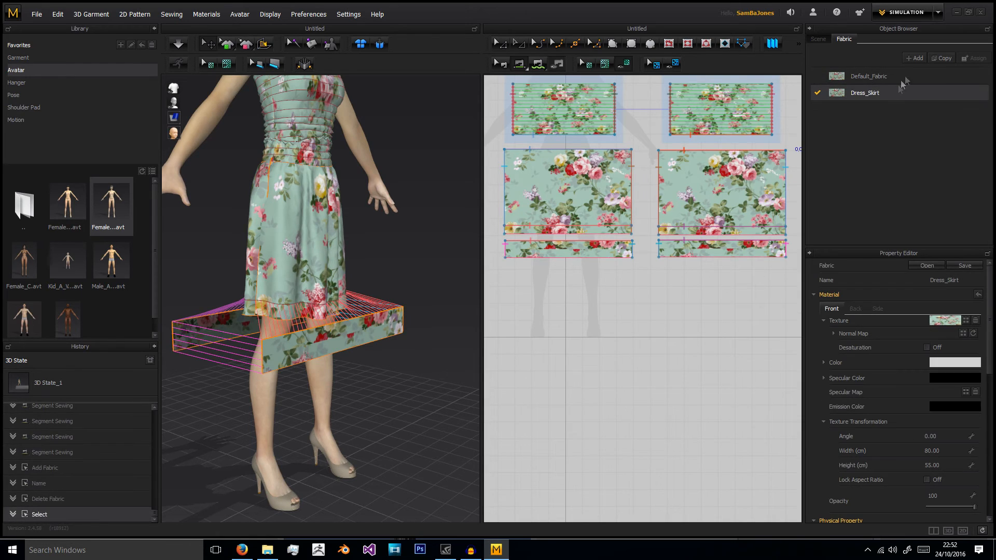
click(944, 58)
double_click(960, 280)
text(D)
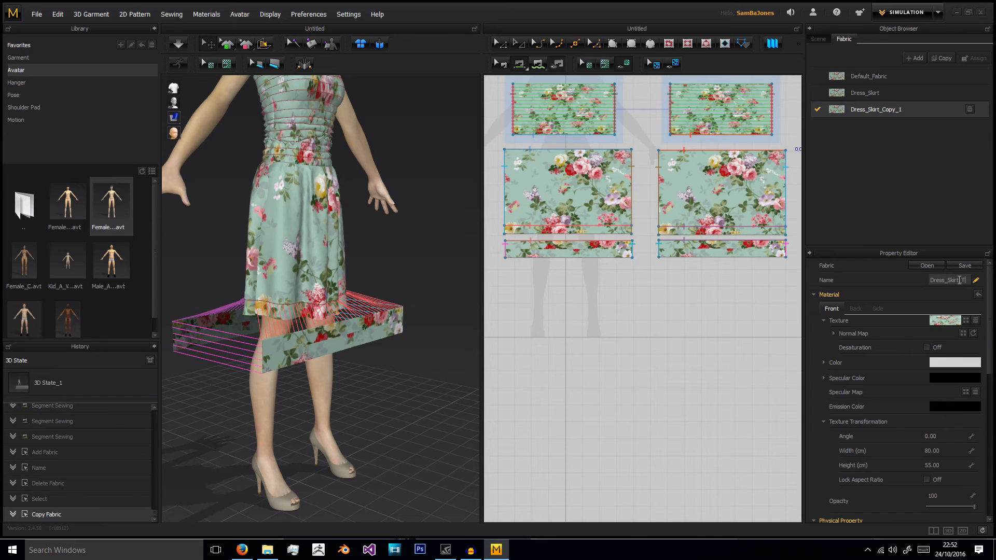
key(Return)
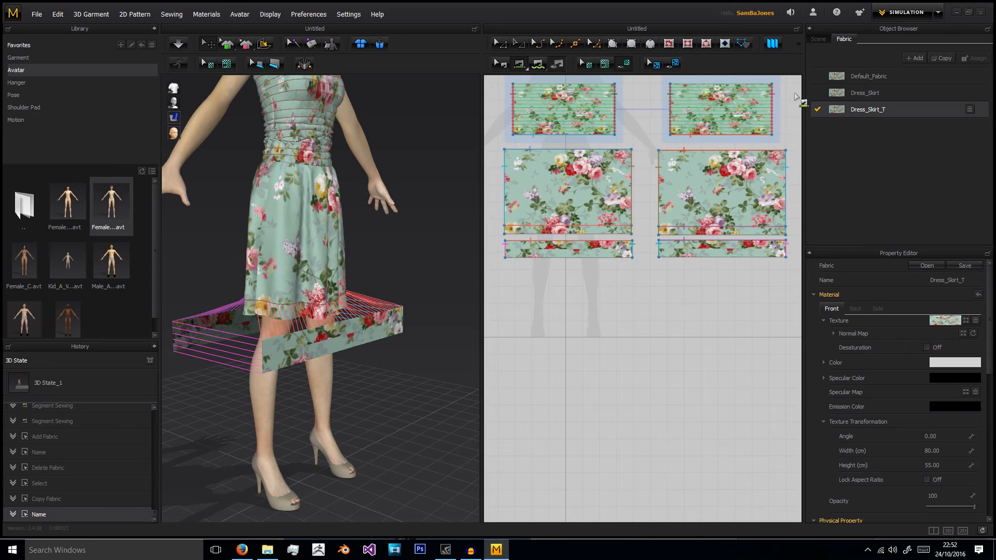
- Turn on desaturation for the Dress_Skirt_T fabric and assign that fabric to both hem strips
click(927, 347)
right_drag(444, 337, 345, 336)
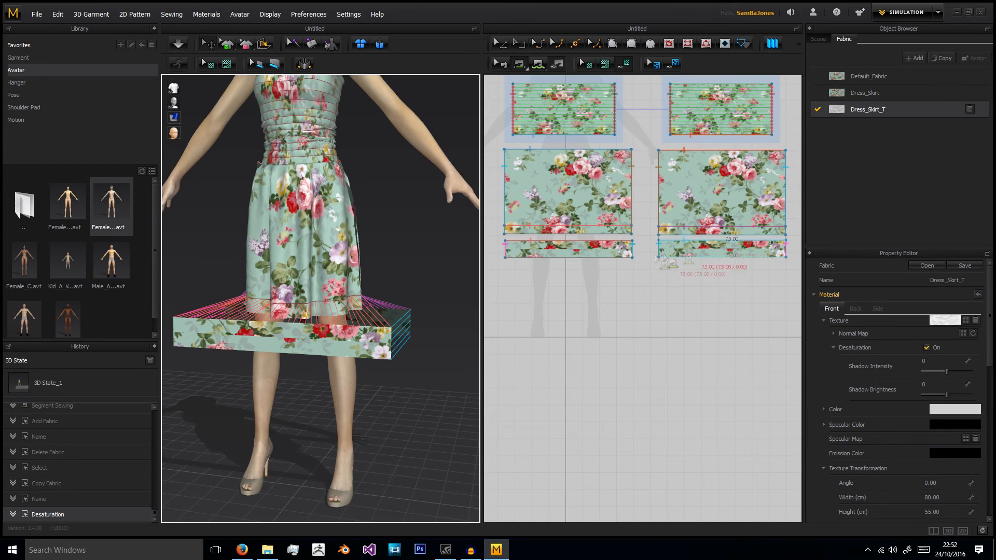
click(626, 250)
shift+click(665, 254)
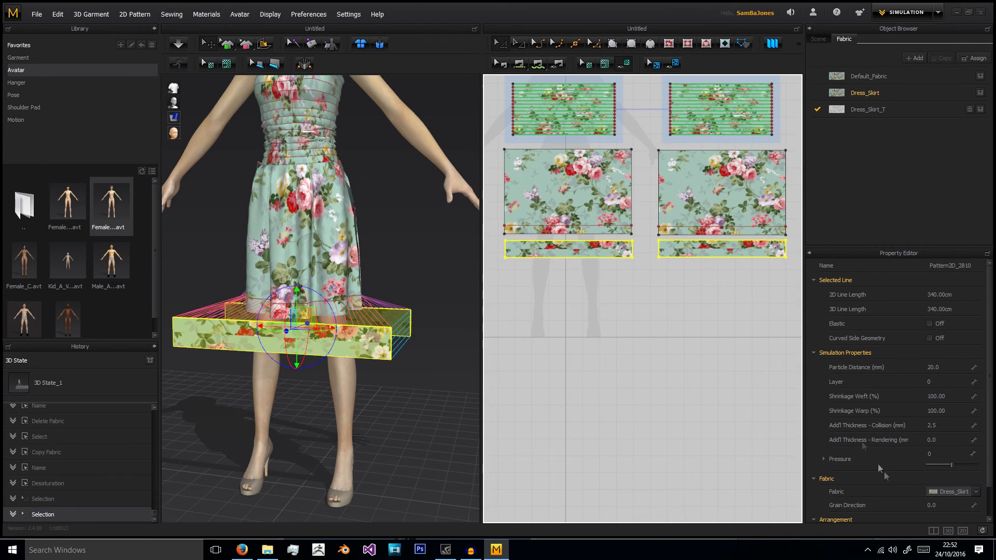
click(976, 492)
click(966, 504)
click(700, 340)
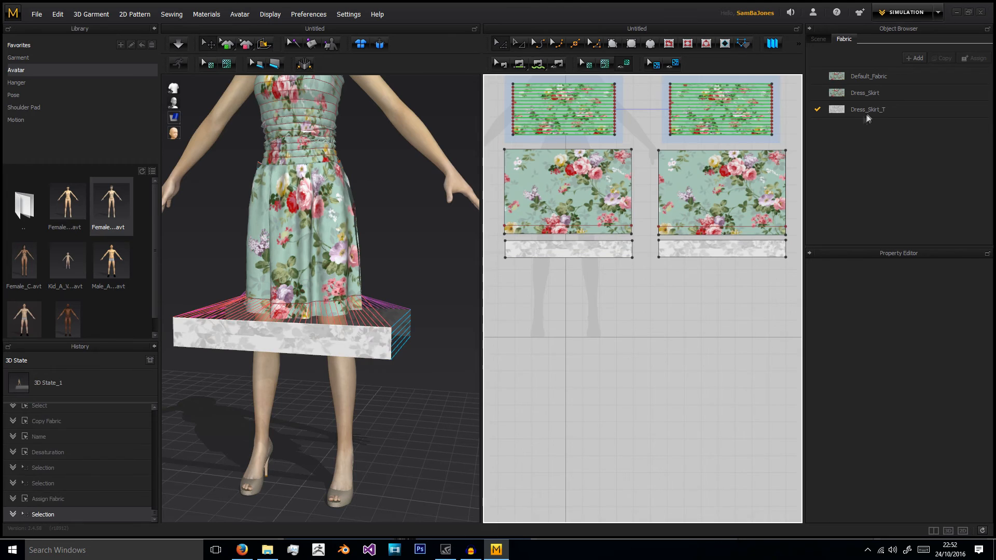
- Reposition the fabric texture on the front and back hem strips with the Edit Texture tool
click(868, 109)
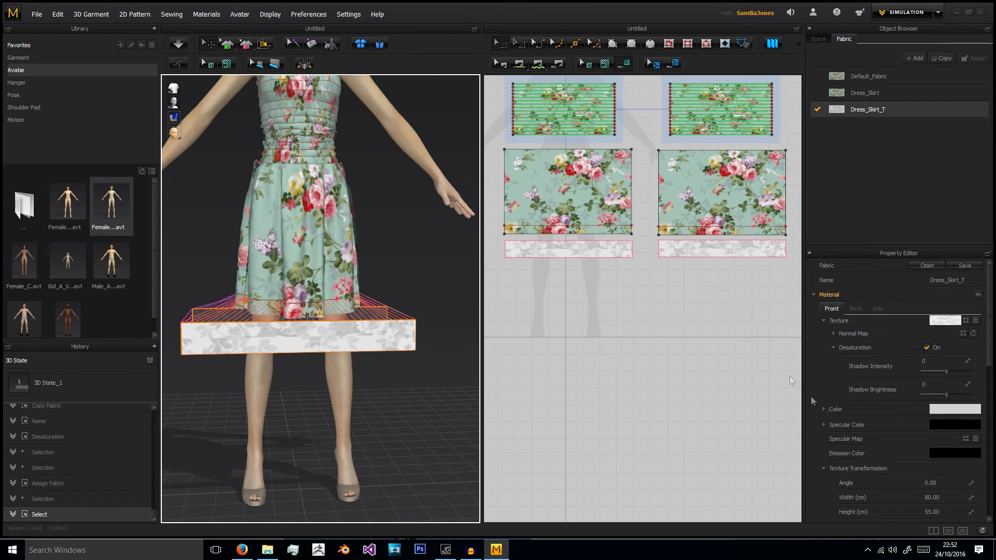
click(605, 67)
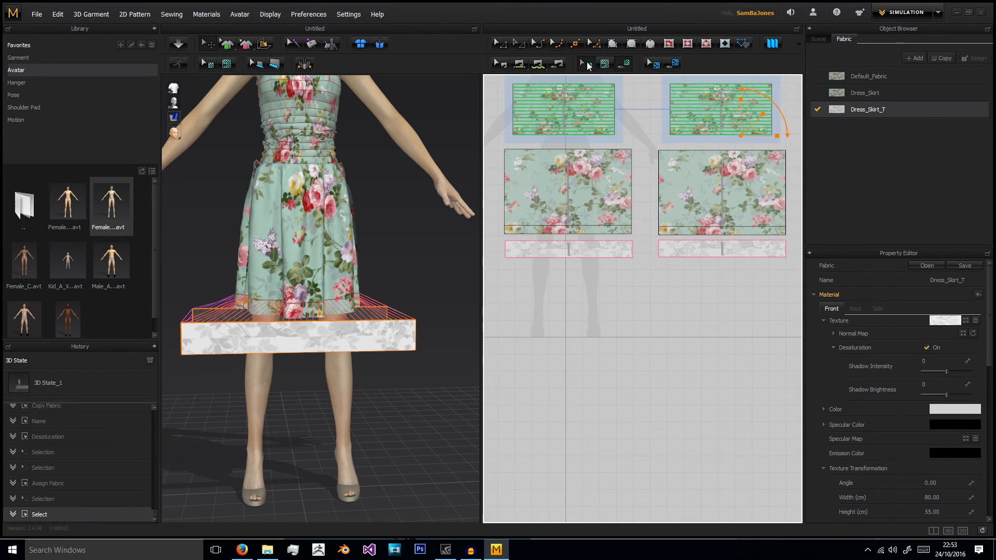
click(615, 245)
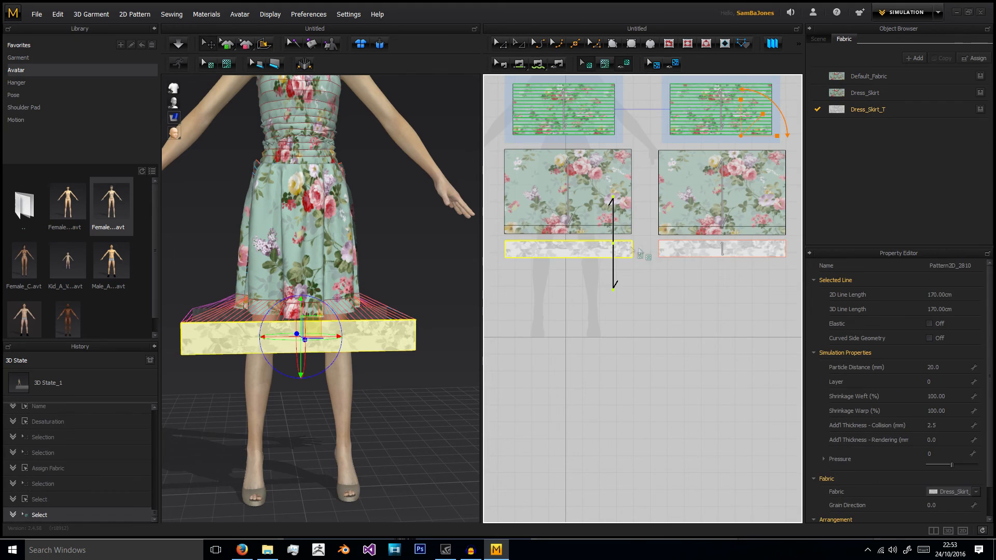
shift+click(704, 249)
drag(704, 250, 683, 254)
click(424, 297)
click(590, 249)
shift+click(682, 250)
click(458, 263)
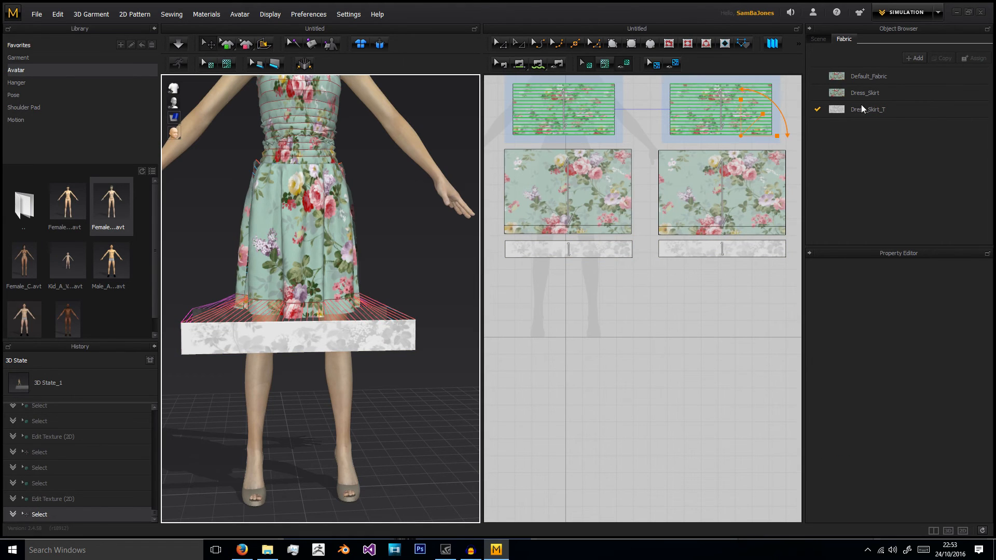
click(504, 46)
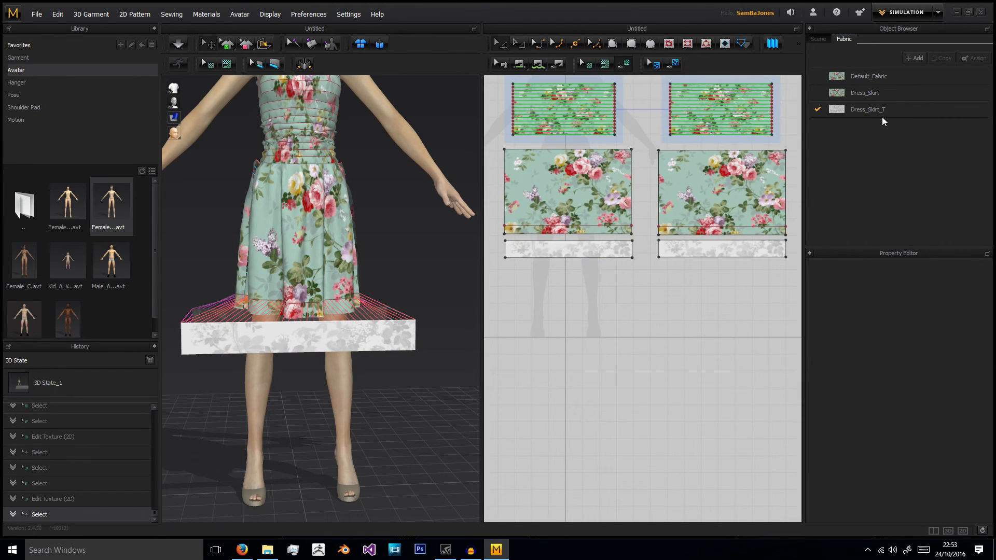
- Try a strongly reduced opacity of 9 for the Dress_Skirt_T fabric
click(882, 114)
scroll(876, 390, down, 3)
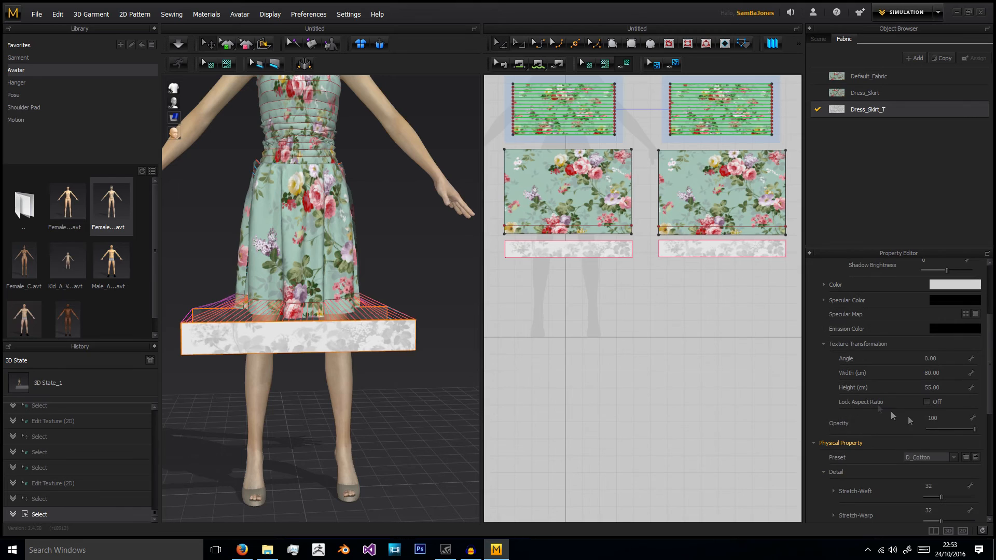
click(950, 422)
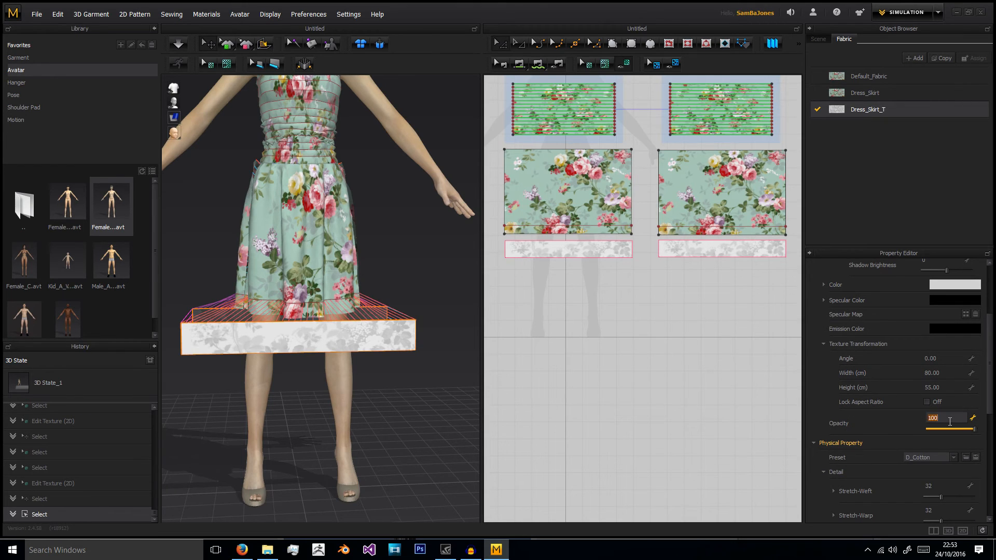
key(Return)
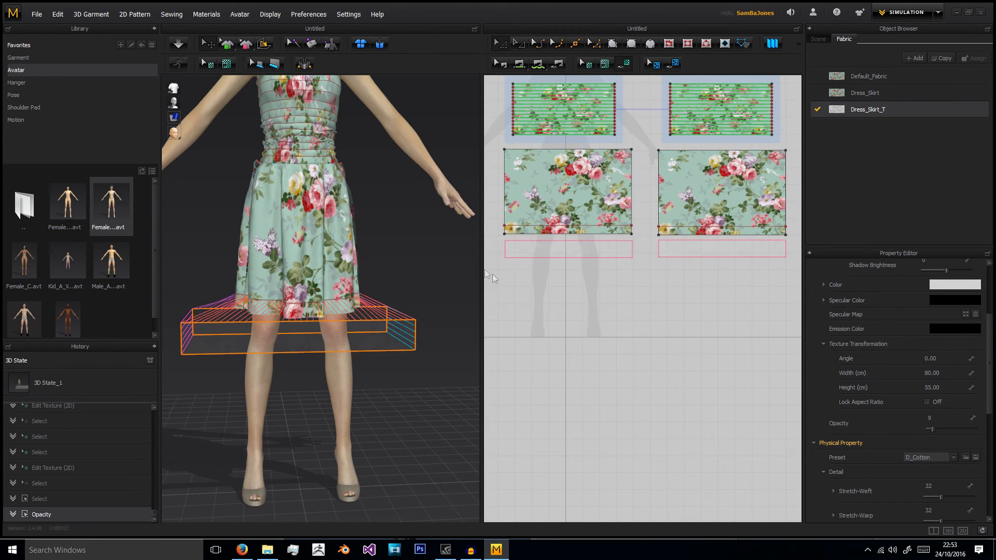
click(946, 419)
text(0)
key(Return)
click(425, 270)
right_drag(426, 270, 633, 277)
- Set the opacity of the Dress_Skirt_T fabric to 90
click(870, 115)
click(942, 419)
text(95)
key(Return)
text(90)
key(Return)
- Select the front and back skirt pieces and reset their 3D arrangement
right_drag(420, 285, 394, 254)
right_drag(330, 219, 327, 214)
click(329, 213)
shift+click(260, 197)
right_click(260, 197)
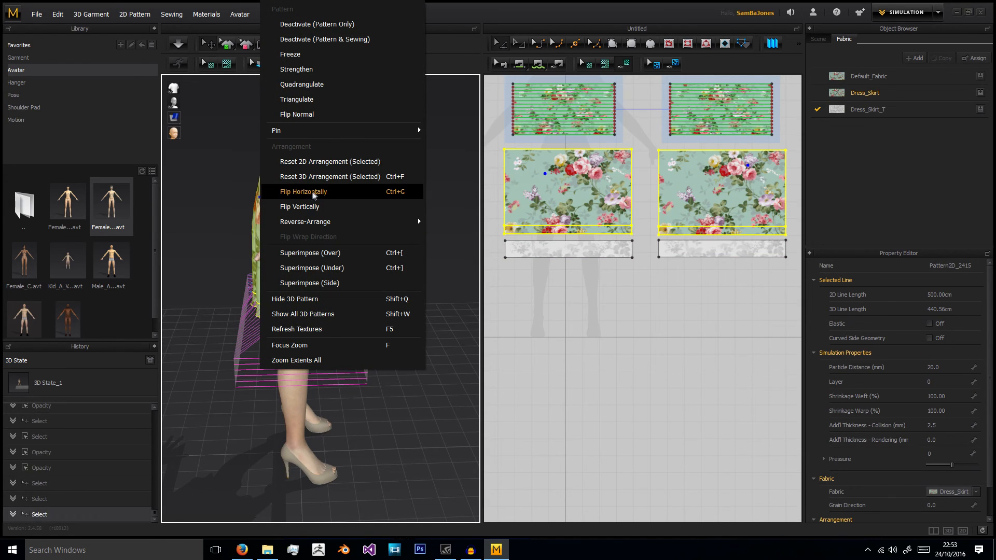
click(328, 176)
- Select both hem strips and raise them slightly in 3D toward the lower edge of the skirt pieces
right_drag(435, 209, 357, 341)
click(357, 341)
shift+click(243, 345)
click(354, 338)
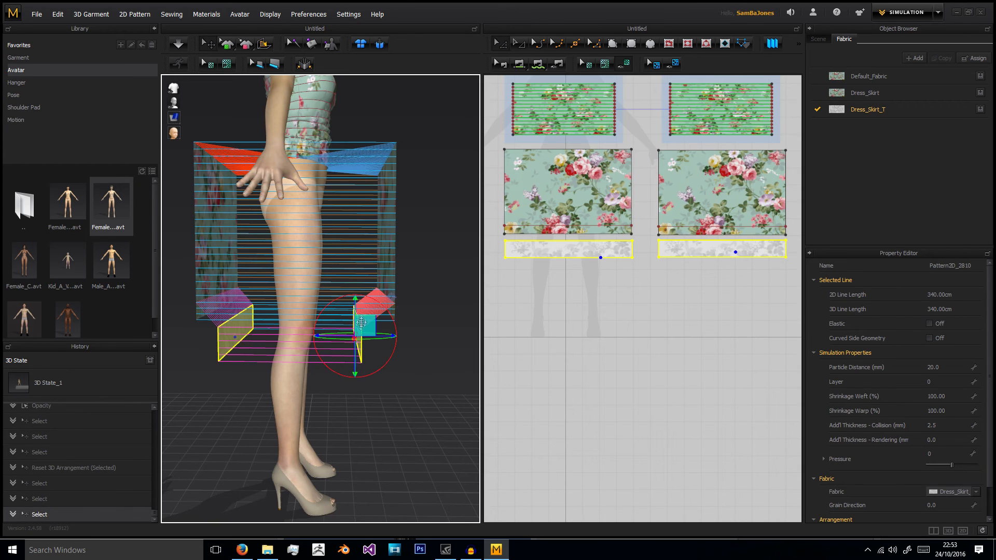
right_drag(372, 322, 340, 312)
drag(368, 311, 368, 302)
click(435, 279)
right_drag(434, 279, 391, 327)
- Set the simulation layer of the front and back skirt pieces to 1
click(385, 271)
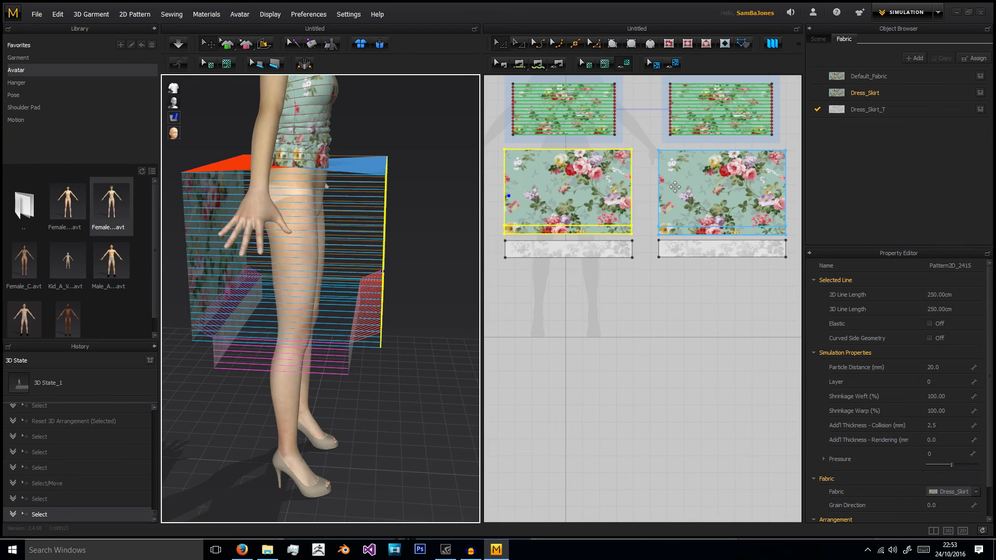
shift+click(694, 198)
right_drag(369, 212, 361, 208)
double_click(942, 382)
text(1)
key(Return)
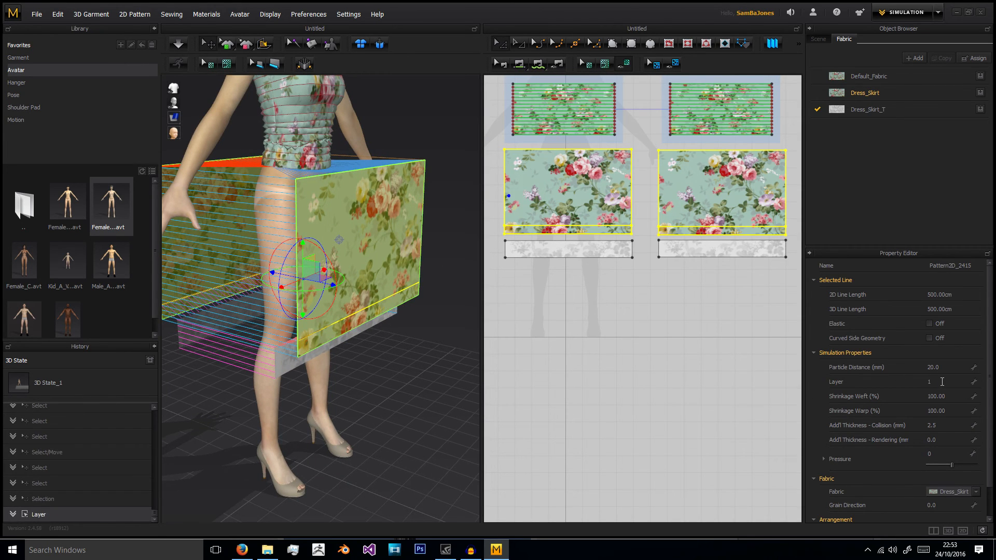
- Examine how the skirt pieces and hem strips are arranged around the avatar's legs
click(285, 353)
right_drag(343, 390, 339, 357)
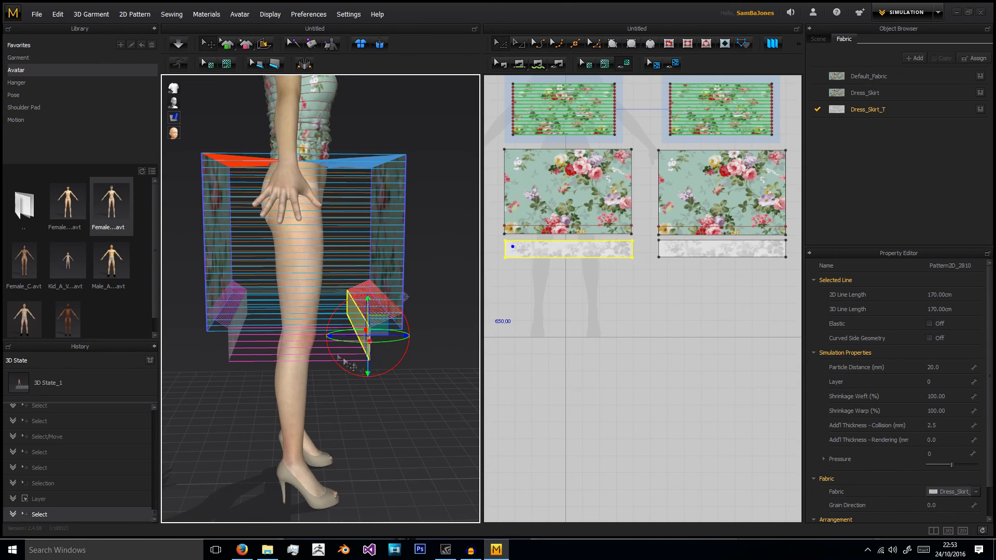
click(351, 400)
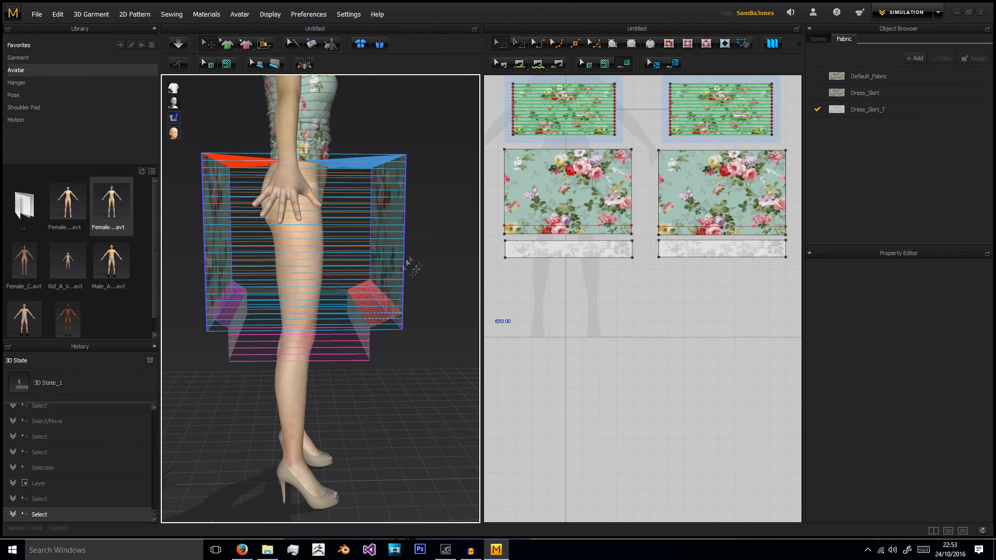
right_drag(416, 256, 385, 193)
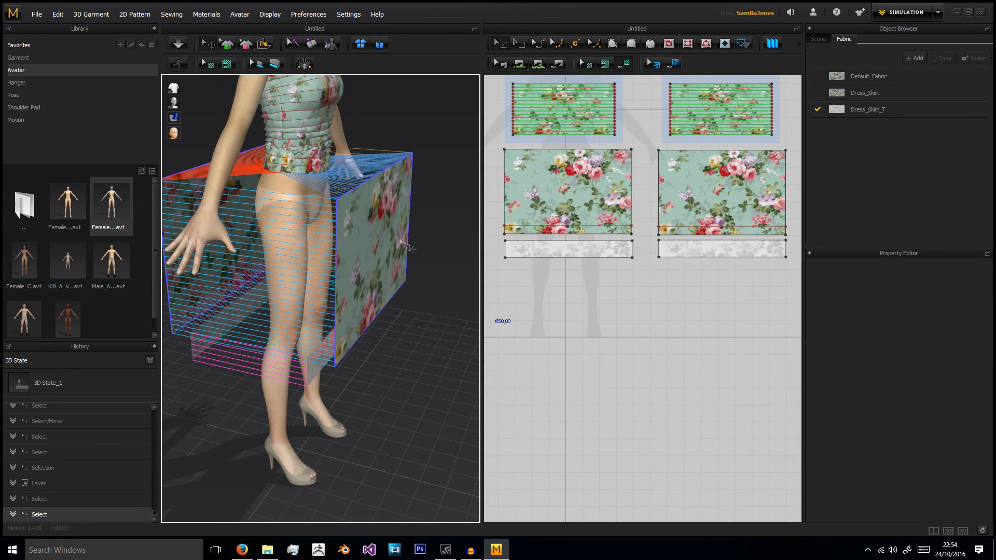
right_drag(413, 305, 348, 297)
mouse_move(363, 356)
right_down()
mouse_move(389, 357)
mouse_move(358, 350)
mouse_move(375, 344)
right_up()
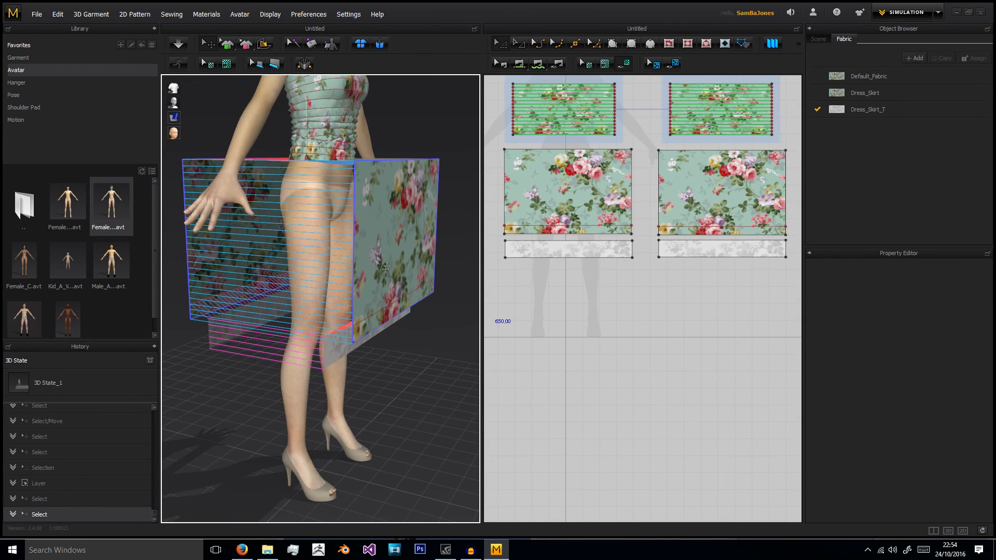
click(400, 233)
click(332, 357)
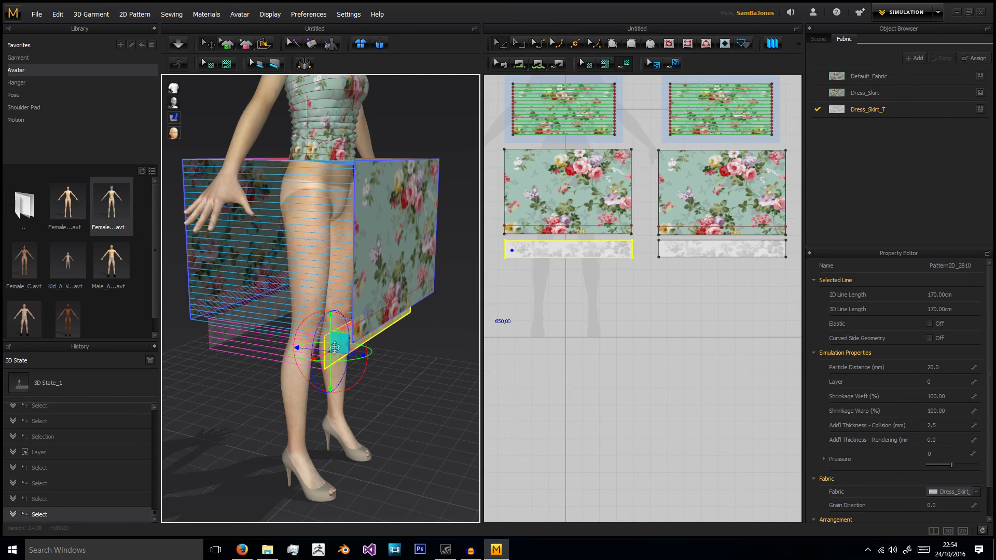
click(343, 158)
click(437, 148)
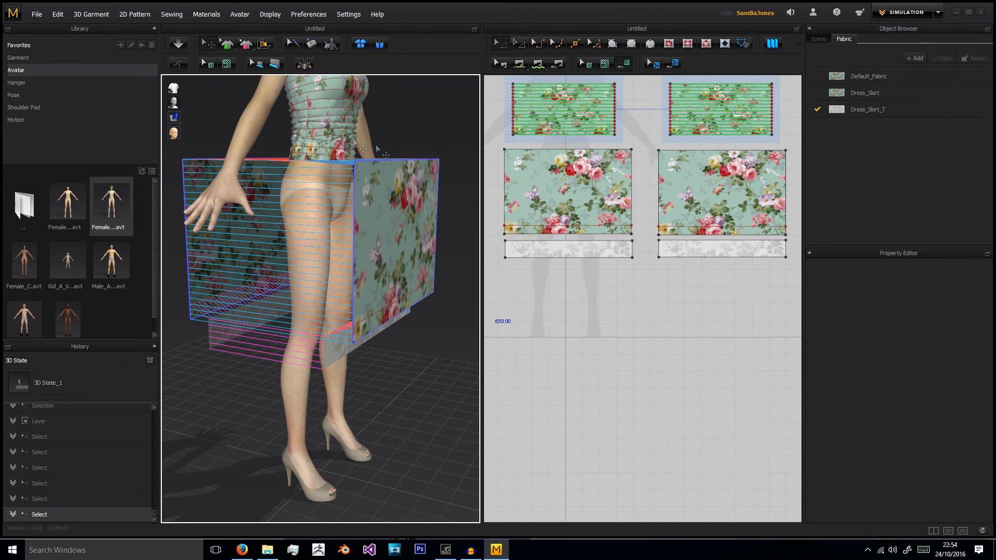
- Simulate the garment and try to pull the back of the skirt and its trim into place
click(178, 45)
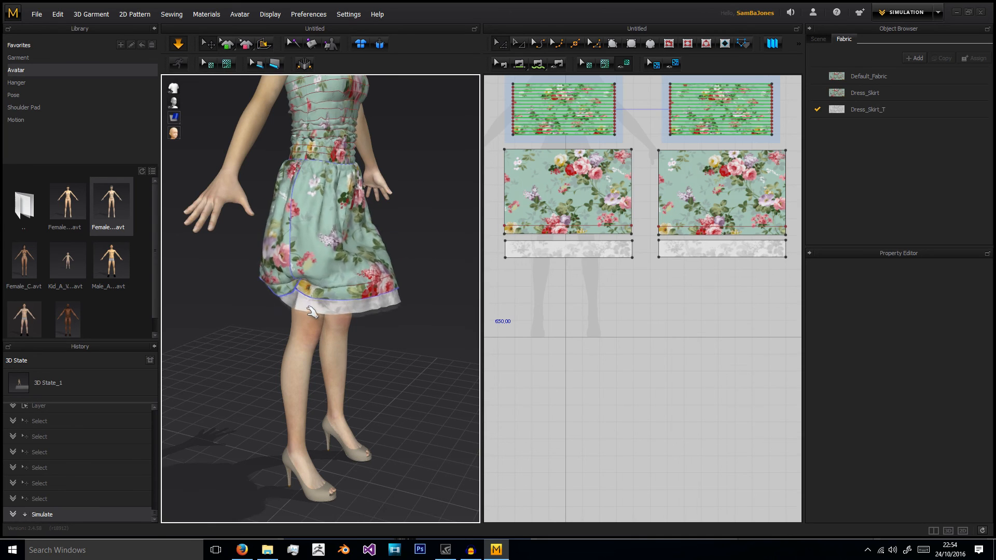
right_drag(292, 323, 317, 307)
drag(368, 317, 348, 311)
drag(300, 267, 279, 256)
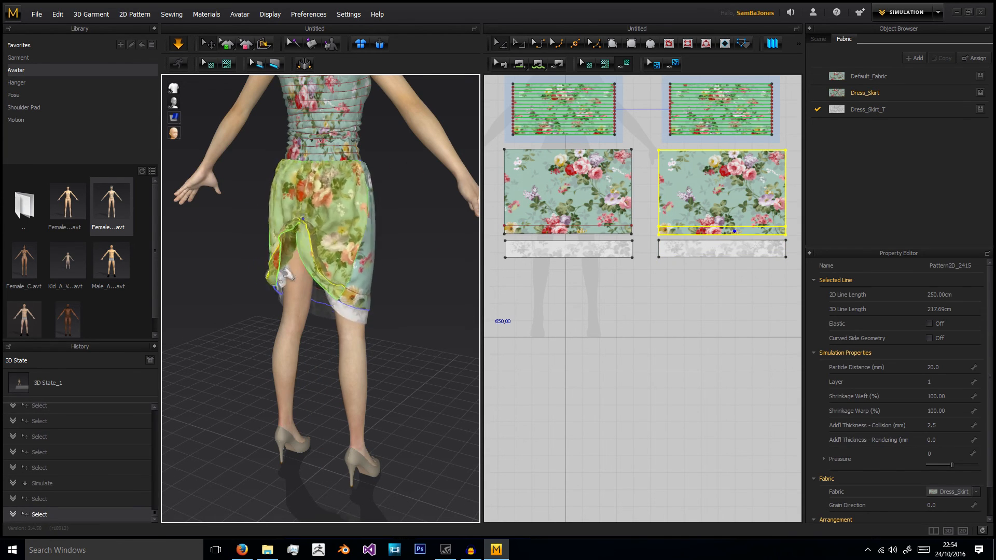
right_click(343, 265)
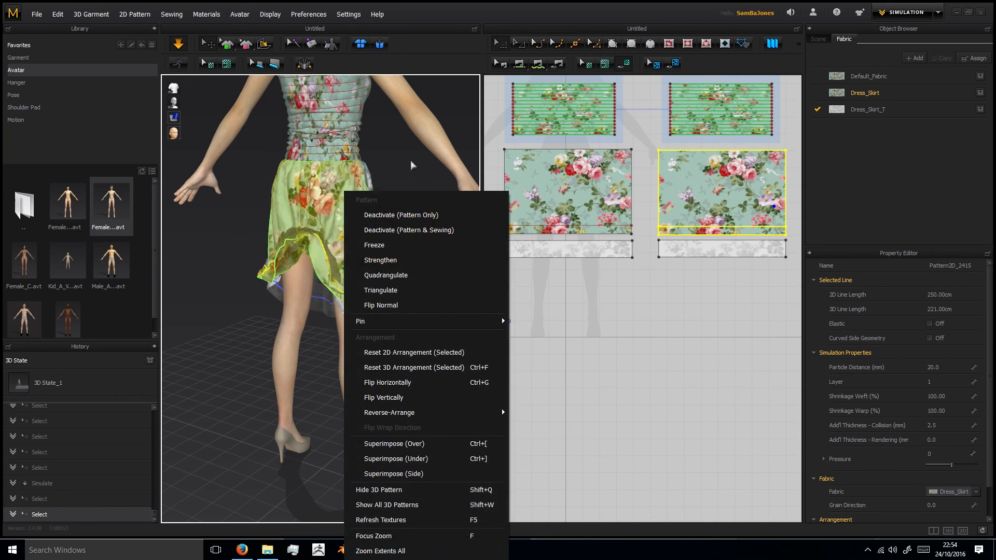
click(413, 165)
- Reset the 3D arrangement of the skirt pieces and hem strips, and raise the front and back strips slightly
drag(494, 144, 791, 347)
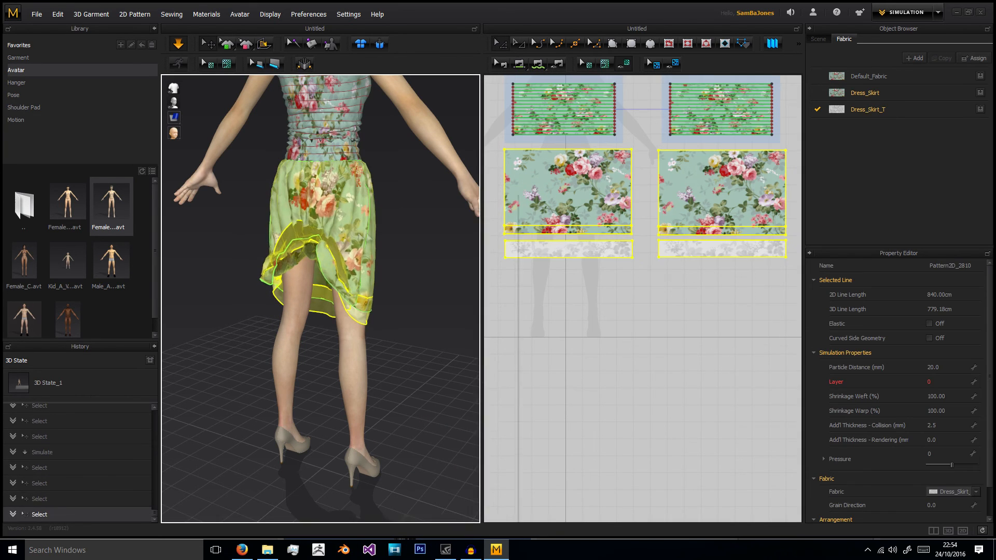
right_click(356, 195)
click(402, 351)
right_drag(402, 341, 289, 357)
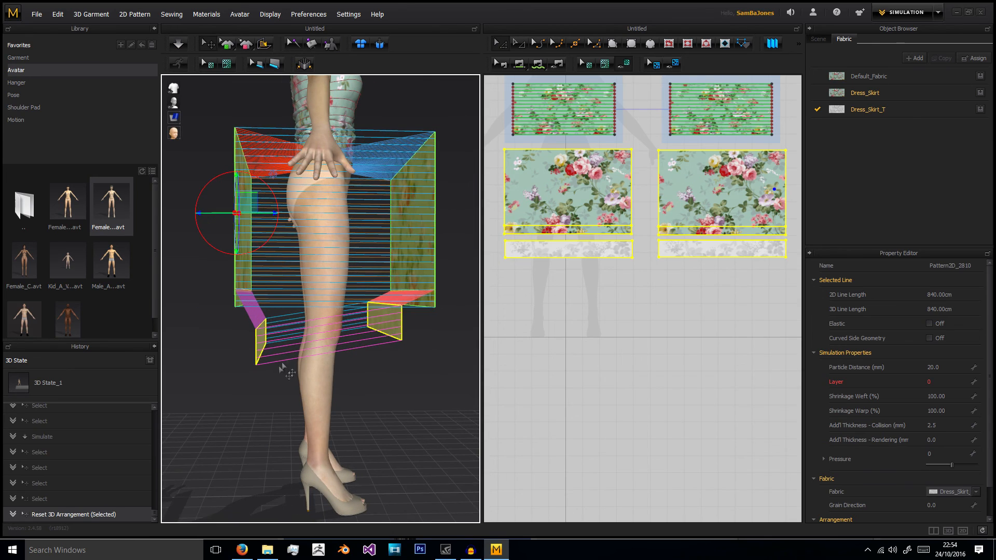
click(287, 357)
drag(260, 336, 267, 313)
right_drag(350, 324, 341, 338)
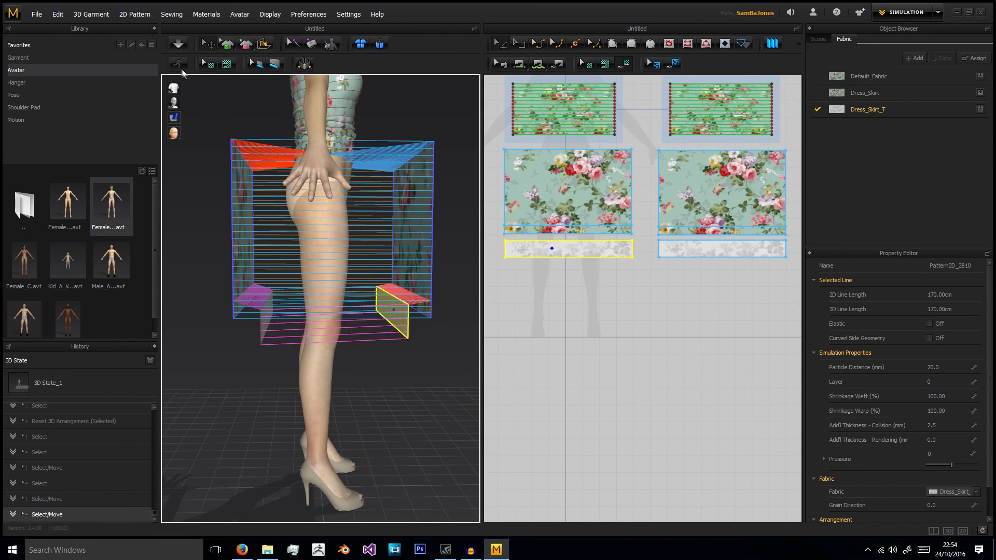
- Simulate the garment and tug the side of the skirt hem outward while it drapes
click(177, 45)
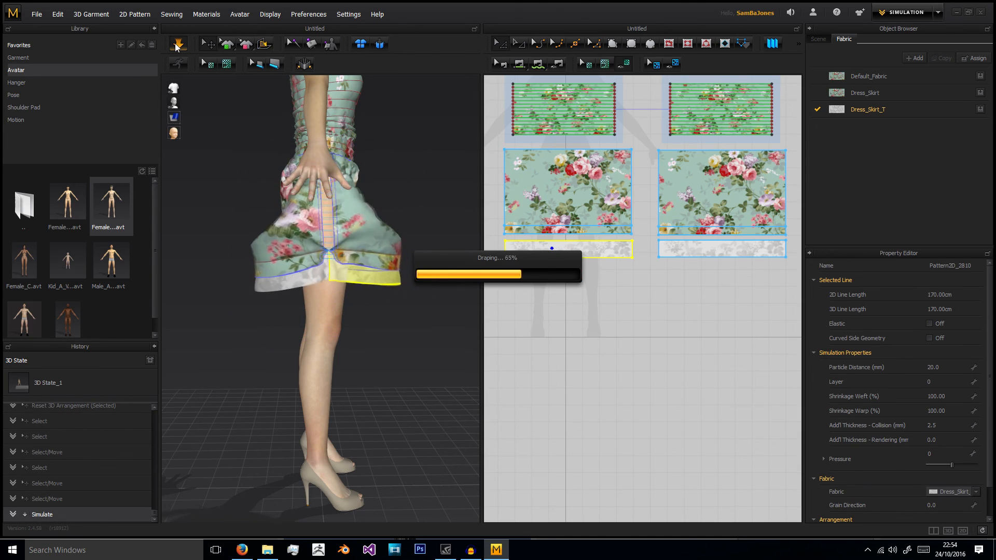
click(211, 364)
right_drag(210, 365, 377, 374)
right_drag(308, 363, 450, 329)
click(358, 270)
click(404, 349)
drag(382, 301, 413, 291)
click(429, 298)
right_drag(429, 299, 466, 318)
- Set the simulation layer of the front and back skirt pieces back to 0
right_click(561, 285)
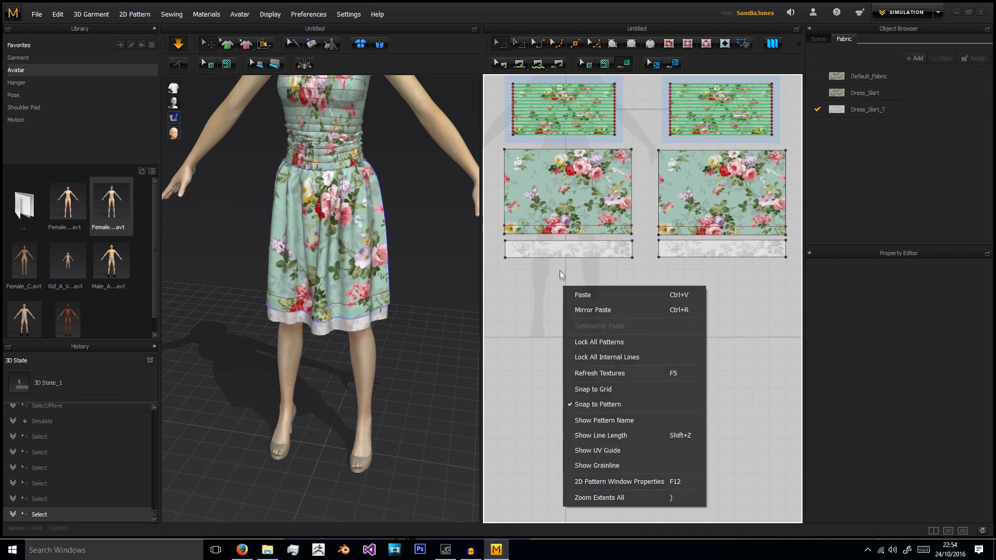
click(500, 237)
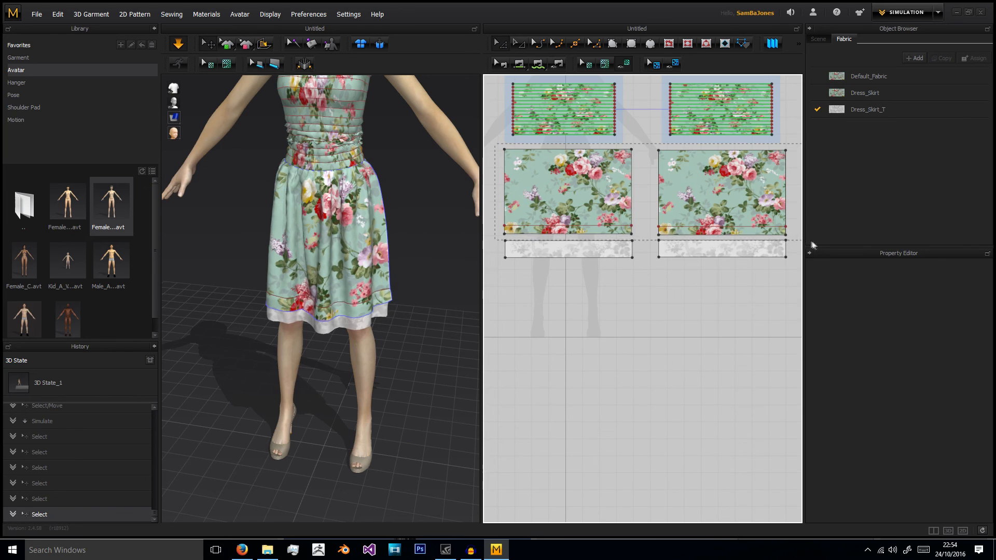
drag(804, 240, 804, 240)
click(938, 381)
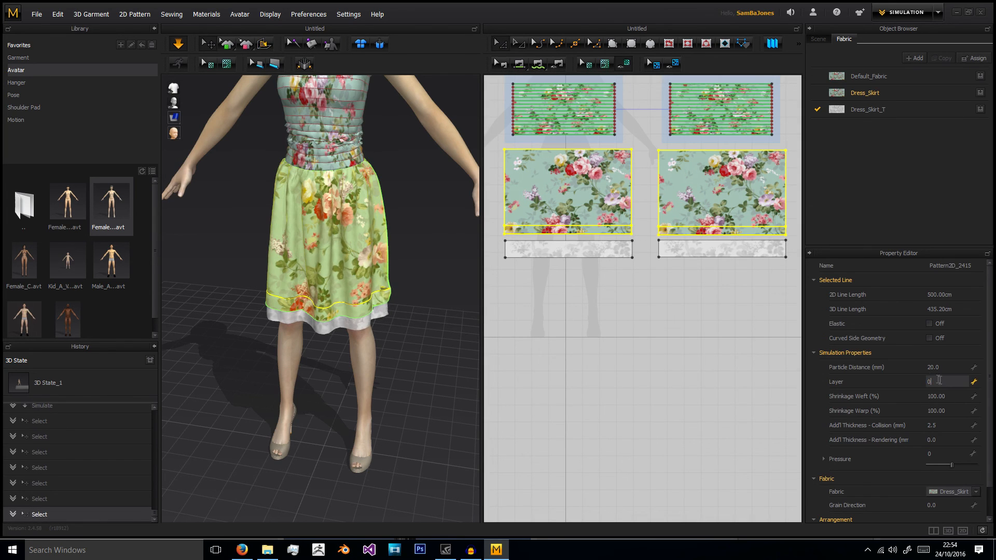
click(401, 306)
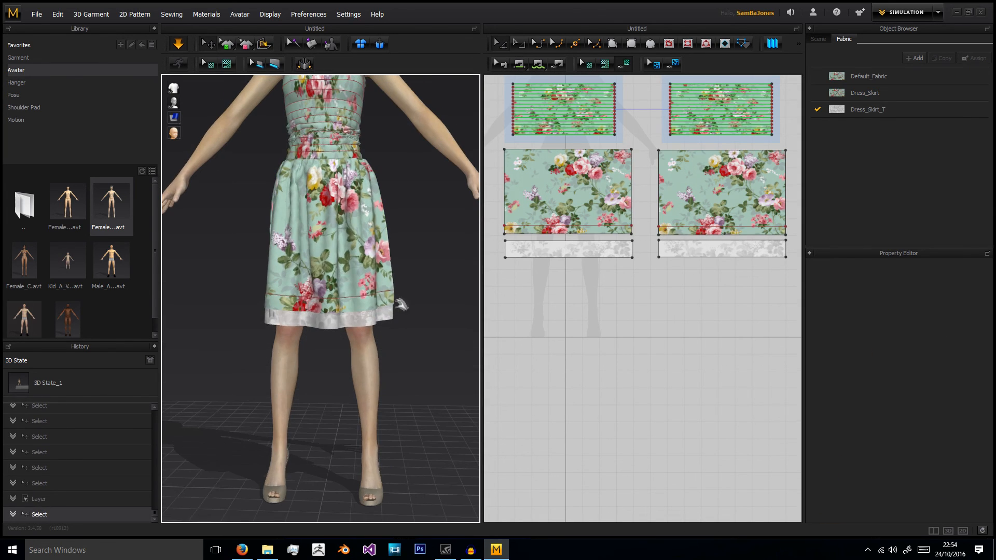
- Pull the skirt hem outward and the waist of the bodice upward to settle the simulated drape
drag(388, 303, 424, 274)
click(420, 259)
scroll(371, 161, down, 3)
middle_drag(370, 177, 365, 350)
scroll(366, 351, down, 3)
drag(364, 237, 367, 204)
click(367, 204)
click(413, 200)
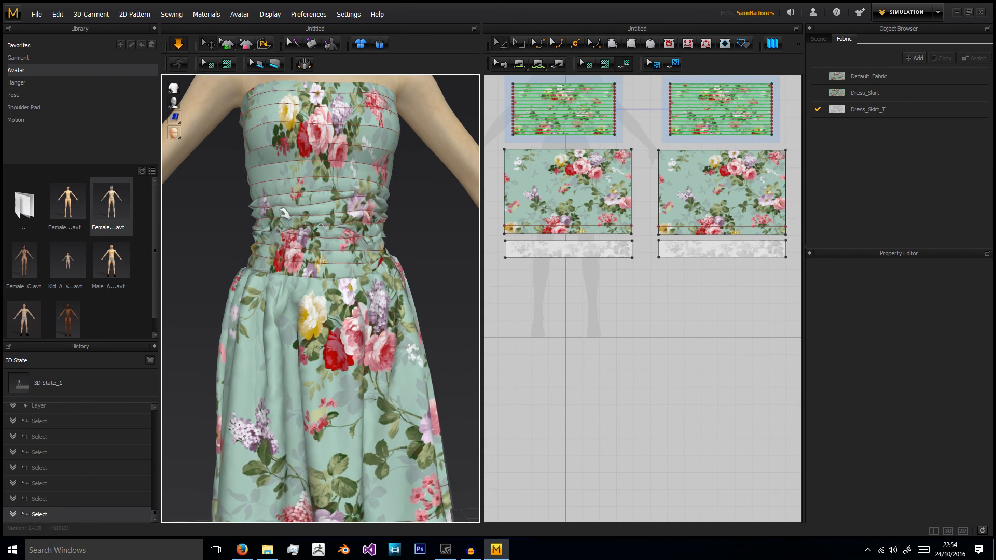
- Check the elastic gathers of the bodice and the waist seam from the front and side
click(257, 165)
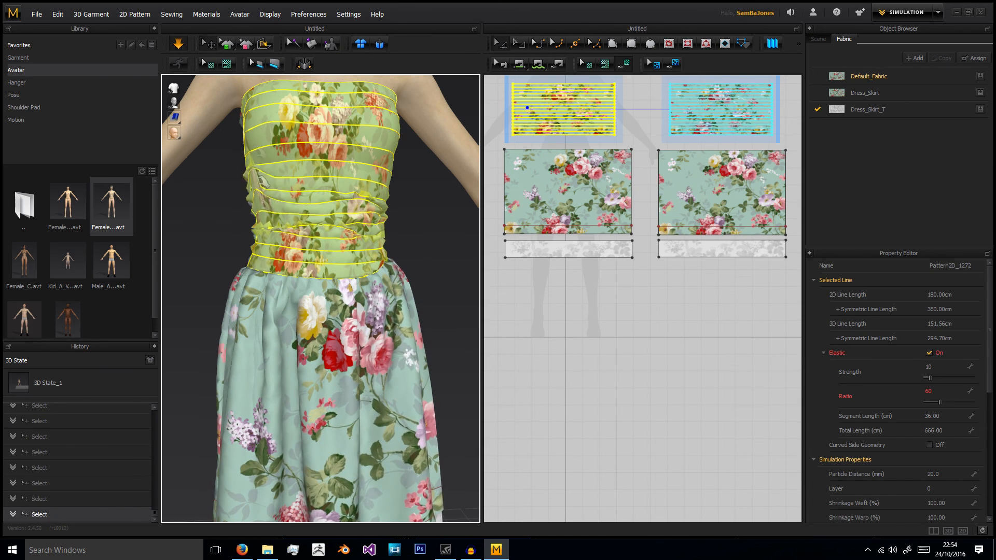
click(241, 244)
click(329, 259)
click(405, 256)
right_drag(405, 256, 319, 267)
scroll(320, 267, down, 2)
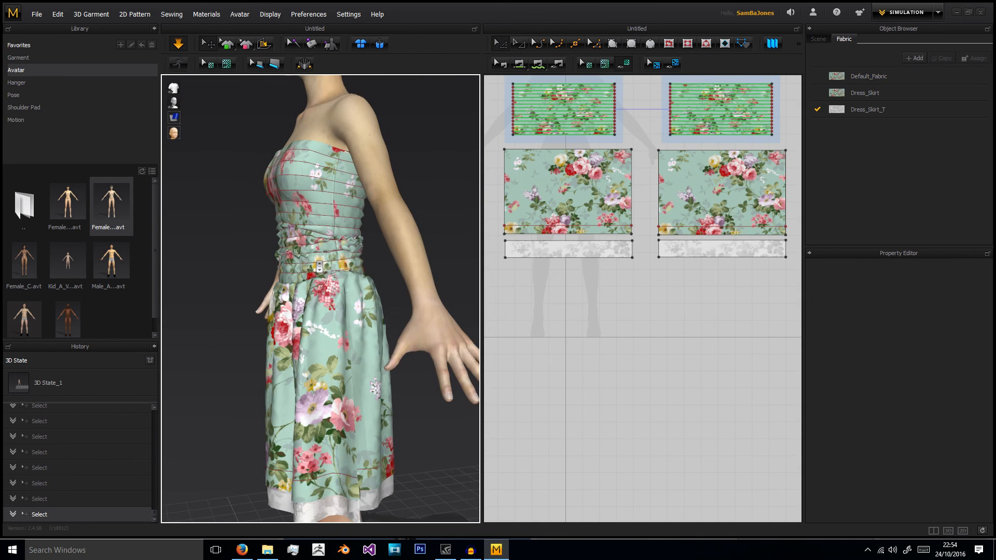
- Reset the 3D arrangement of all bodice, skirt and hem strip pieces and simulate the whole dress again
scroll(534, 206, down, 4)
drag(513, 140, 662, 243)
right_click(331, 273)
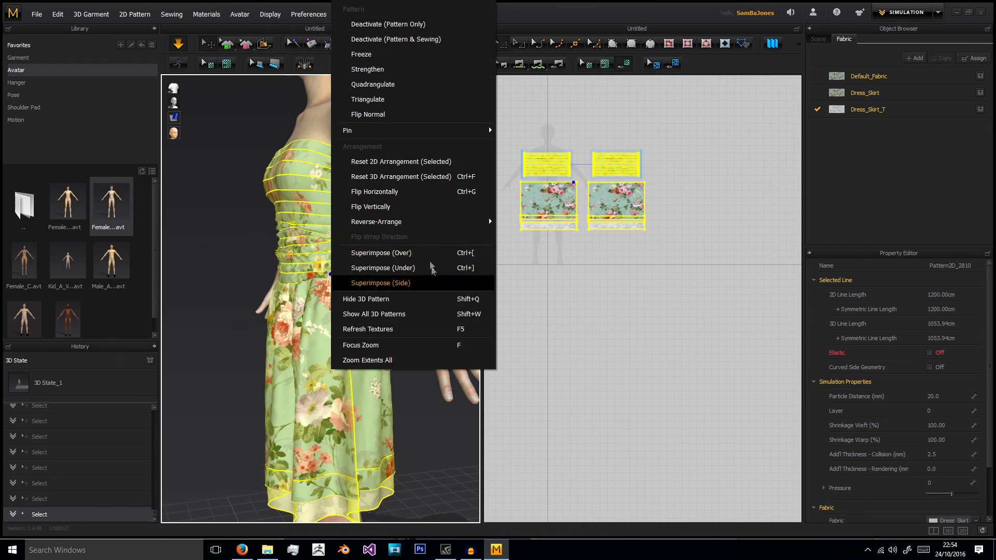
click(410, 177)
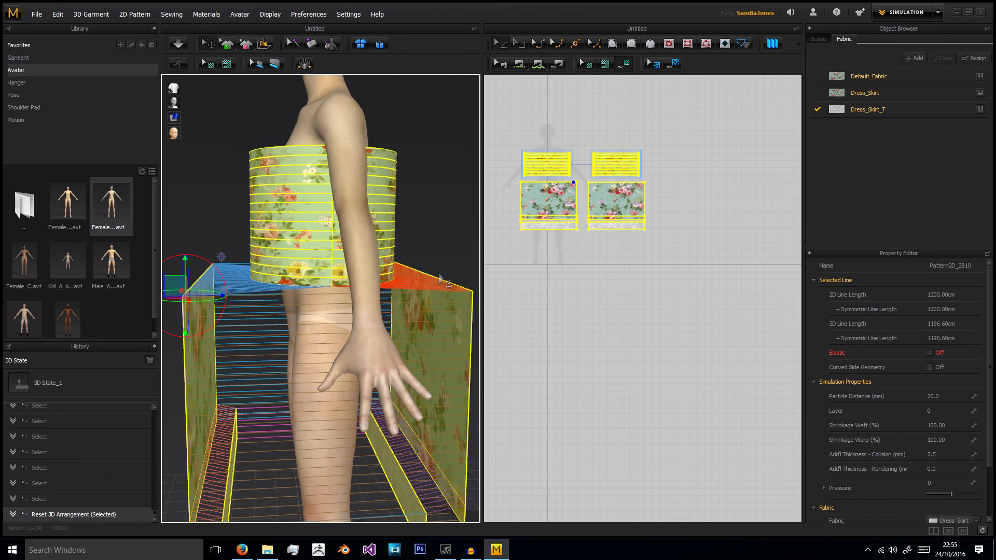
click(177, 45)
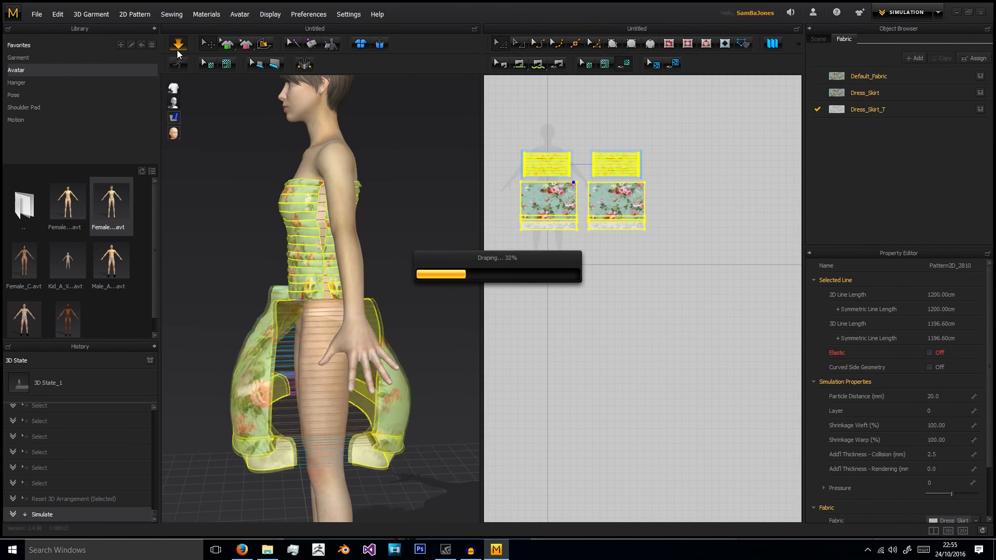
- Deselect the dress pieces, check the whole dress on the avatar from the front and open the Motion library
click(227, 143)
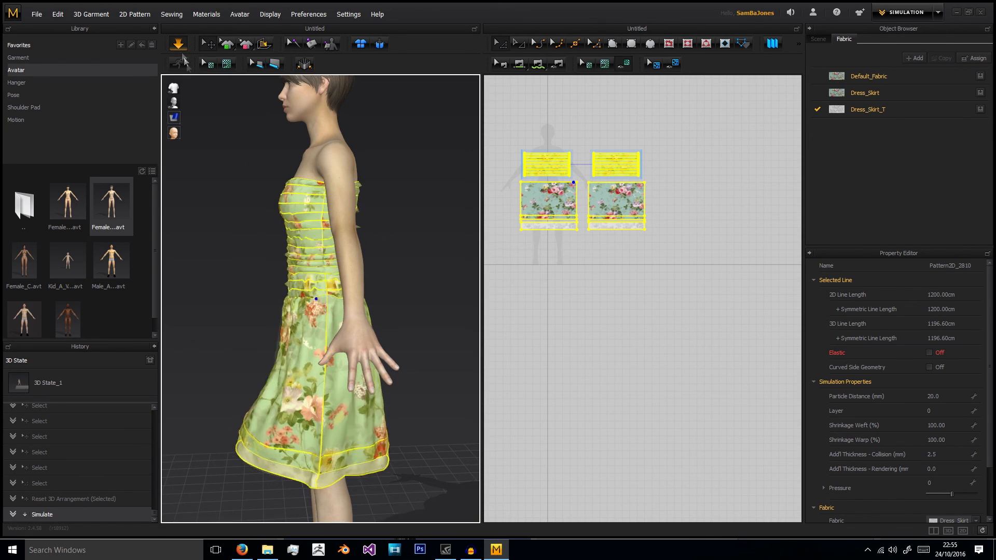
right_drag(228, 144, 389, 289)
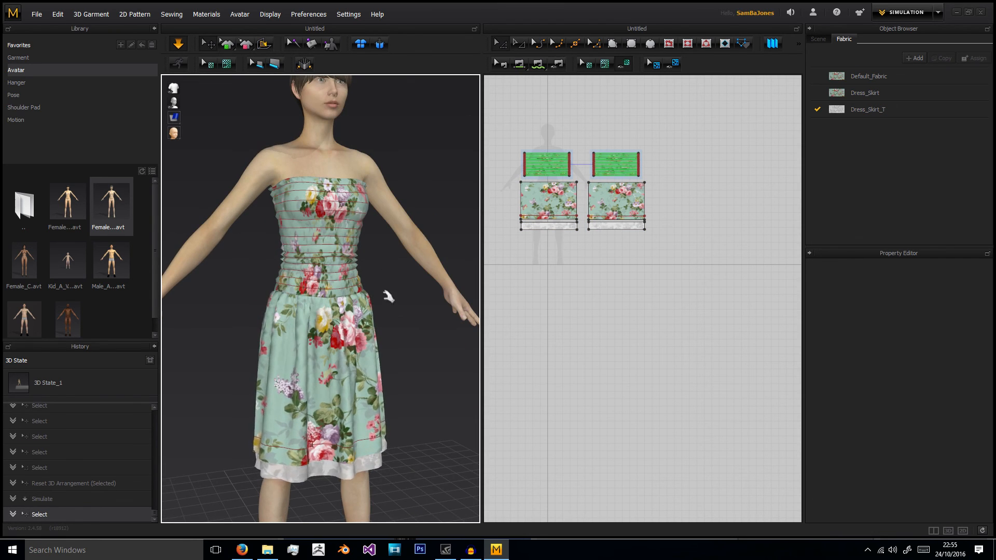
scroll(389, 301, down, 5)
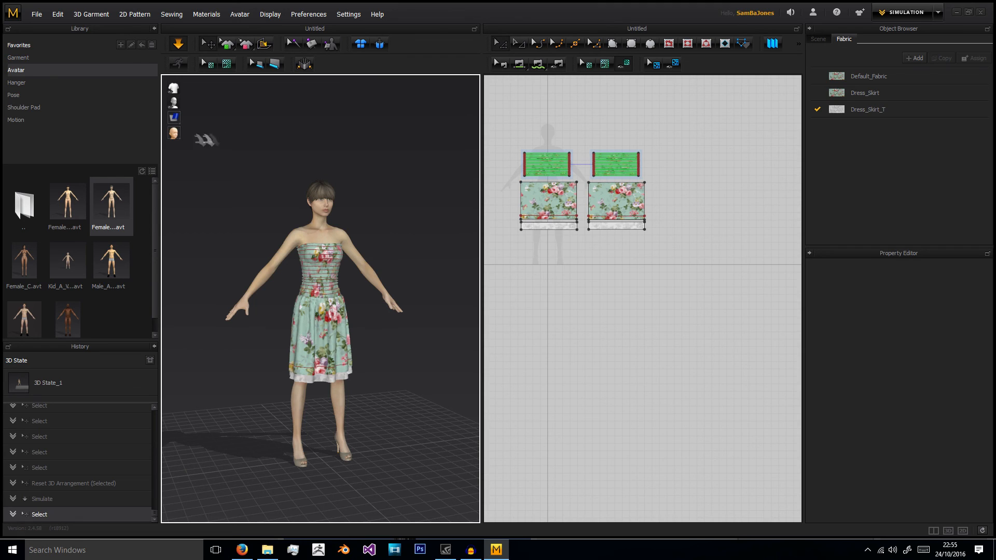
click(22, 118)
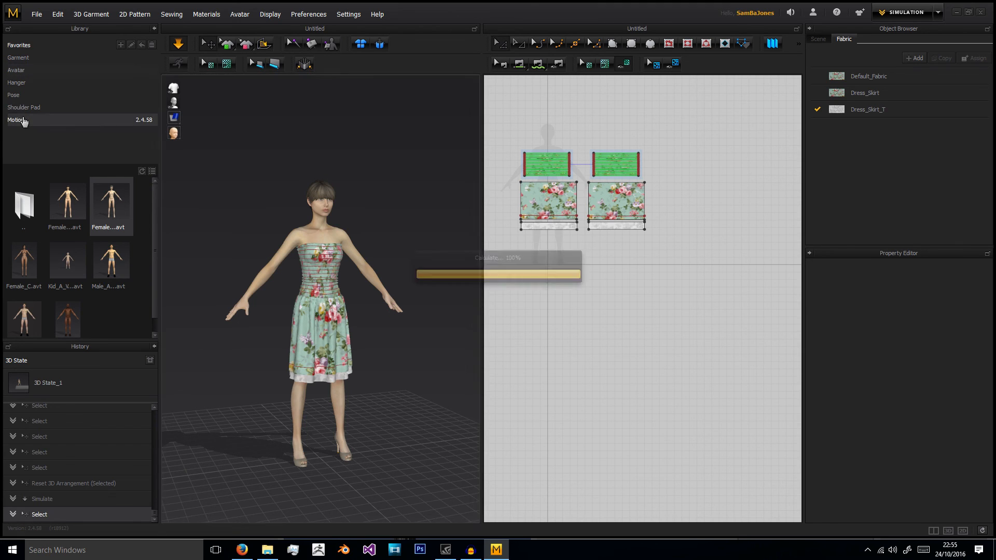
- Save the garment as a file named sdtut in the Garment folder
click(37, 14)
click(77, 73)
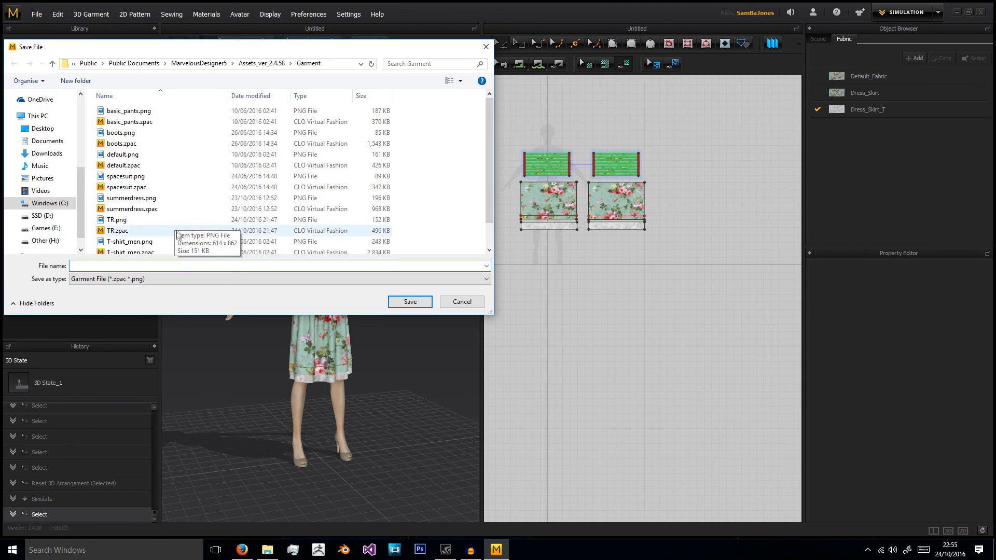
text(sdr)
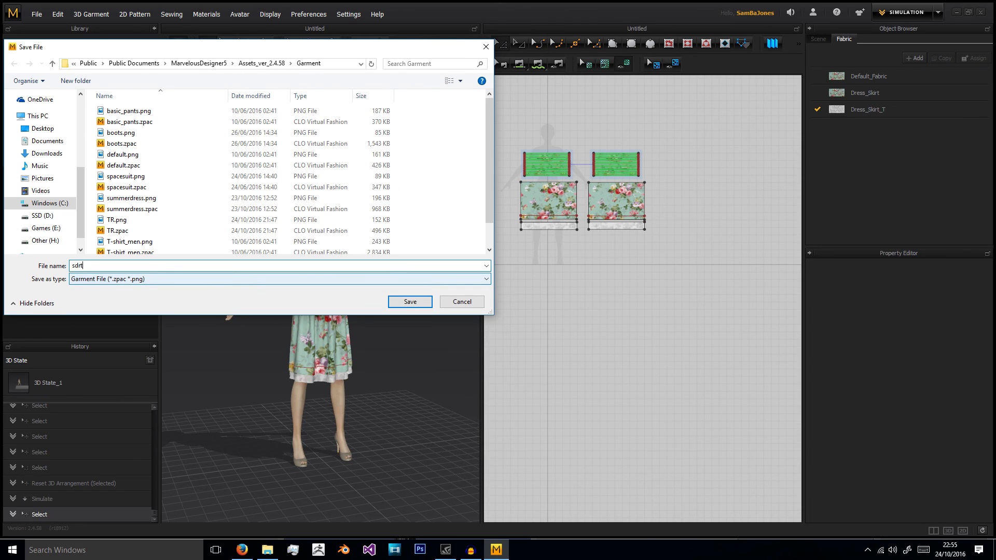
text(tut)
key(Return)
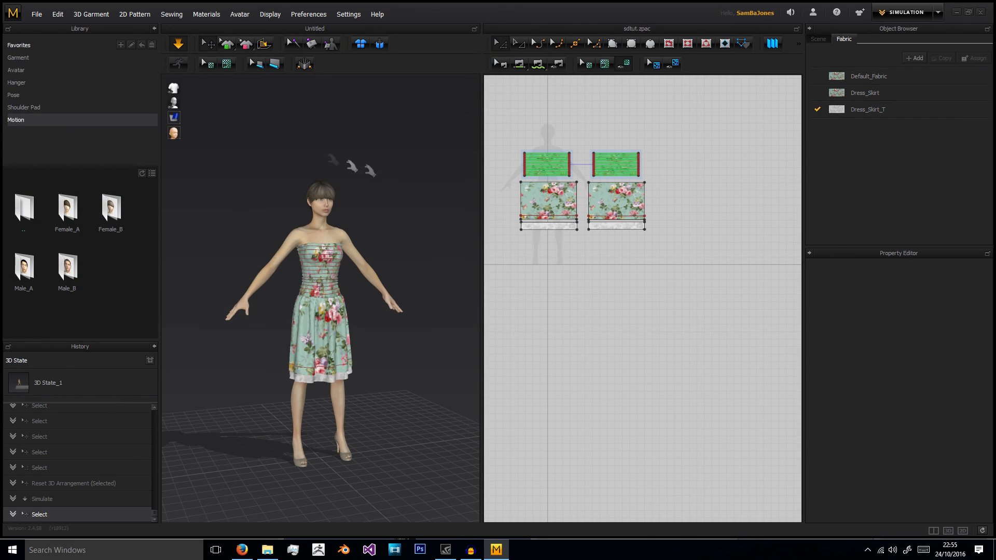
- Load a Female_B motion onto the avatar with Avatar Size + Joint Rotation & Position and a created transition animation
double_click(111, 216)
double_click(74, 277)
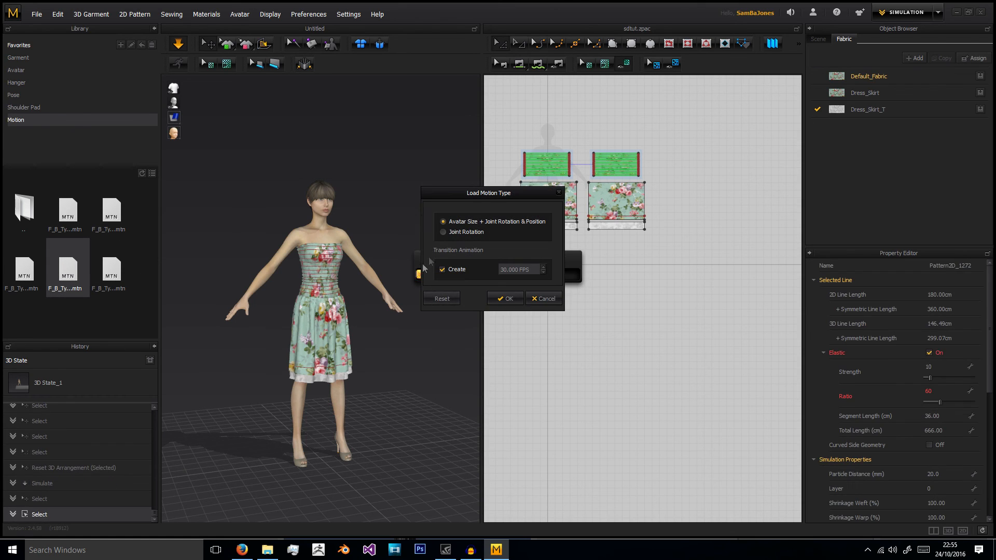
click(506, 299)
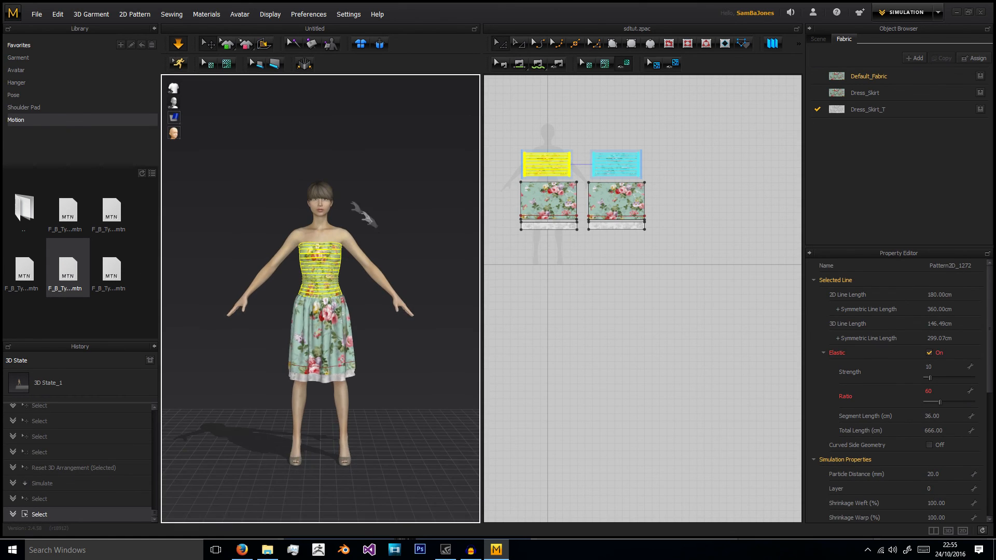
- Play the avatar's motion with the dress simulating and inspect how the skirt and hem strip move
click(178, 64)
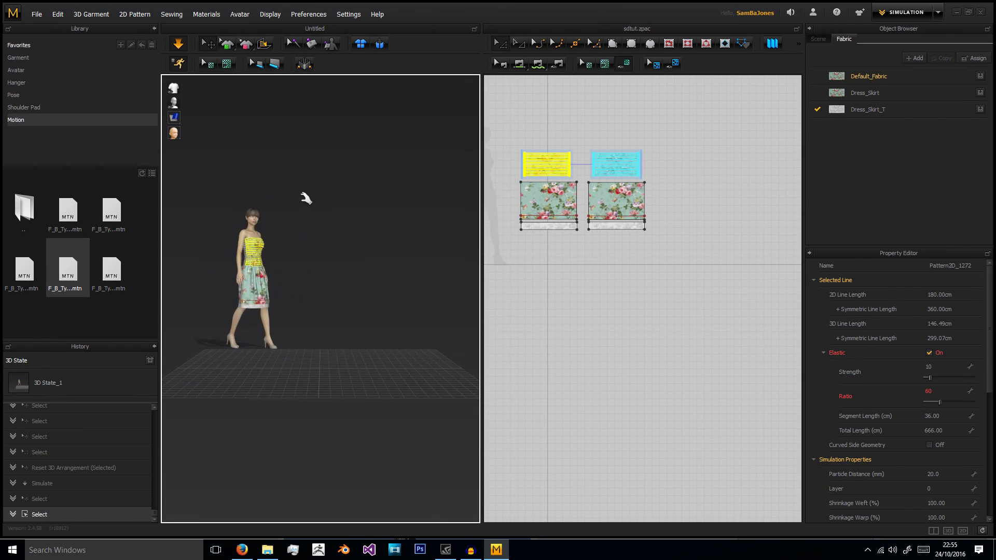
click(306, 199)
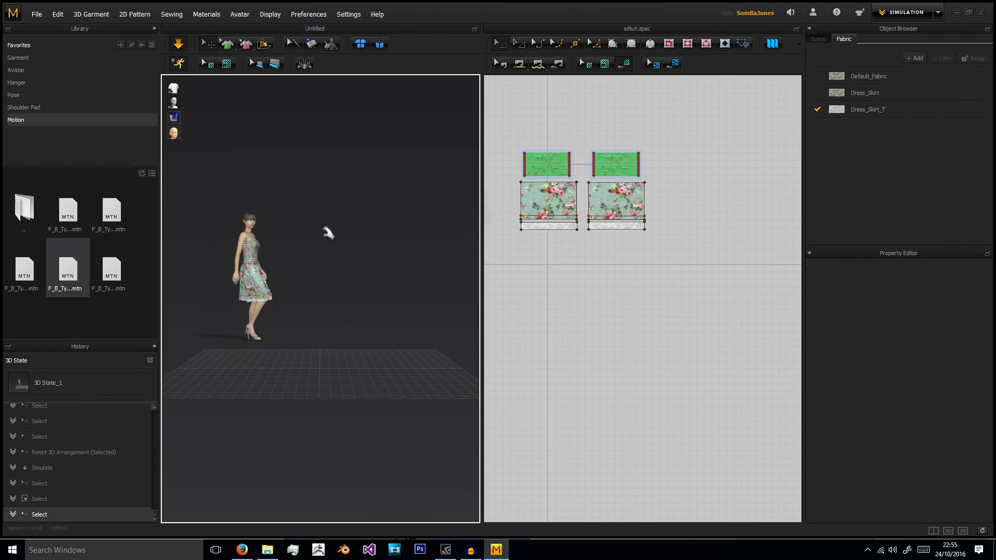
scroll(329, 259, up, 3)
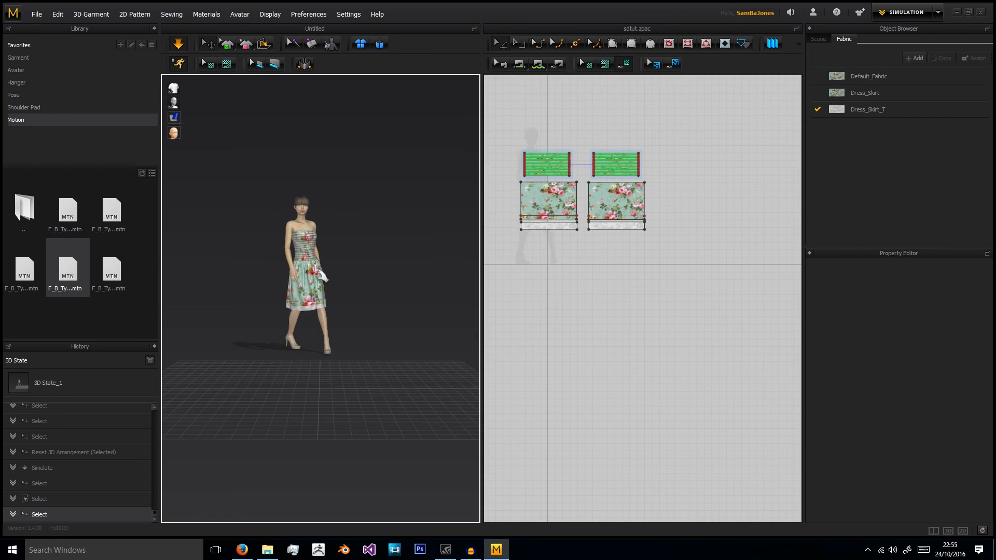
scroll(336, 268, up, 3)
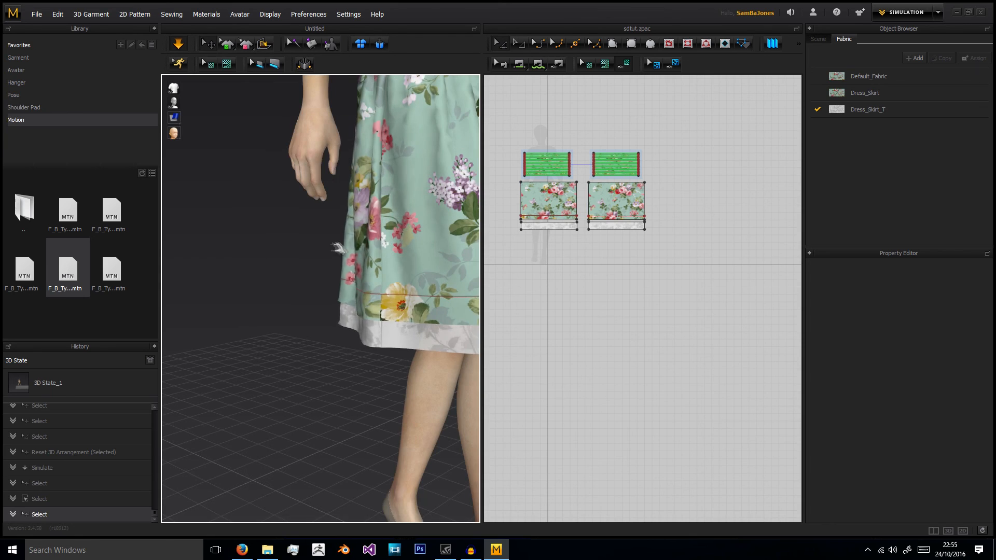
right_drag(369, 240, 291, 228)
- Set the particle distance of all bodice, skirt and hem strip pieces to 10 mm and simulate the dress again
drag(518, 138, 660, 243)
click(942, 396)
text(25)
key(Return)
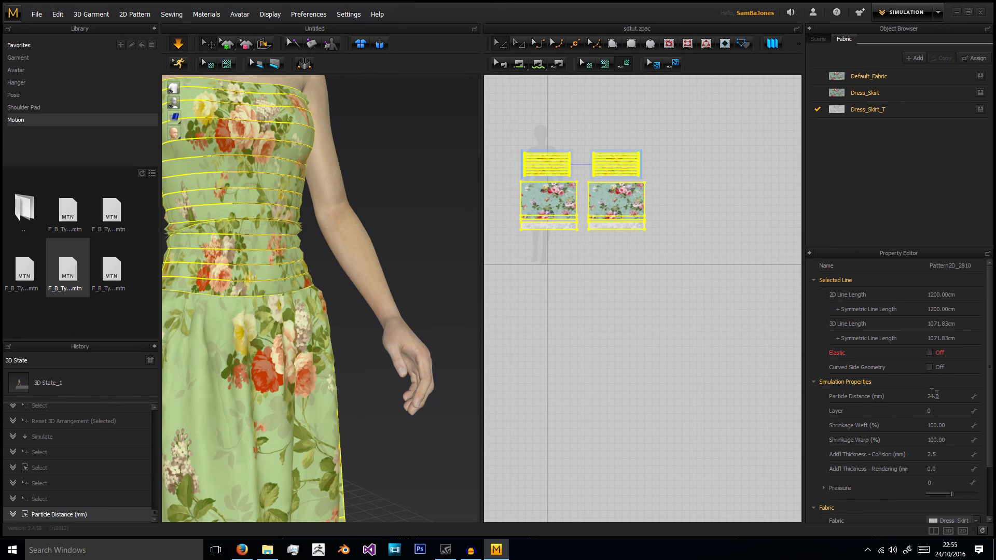
scroll(364, 283, down, 3)
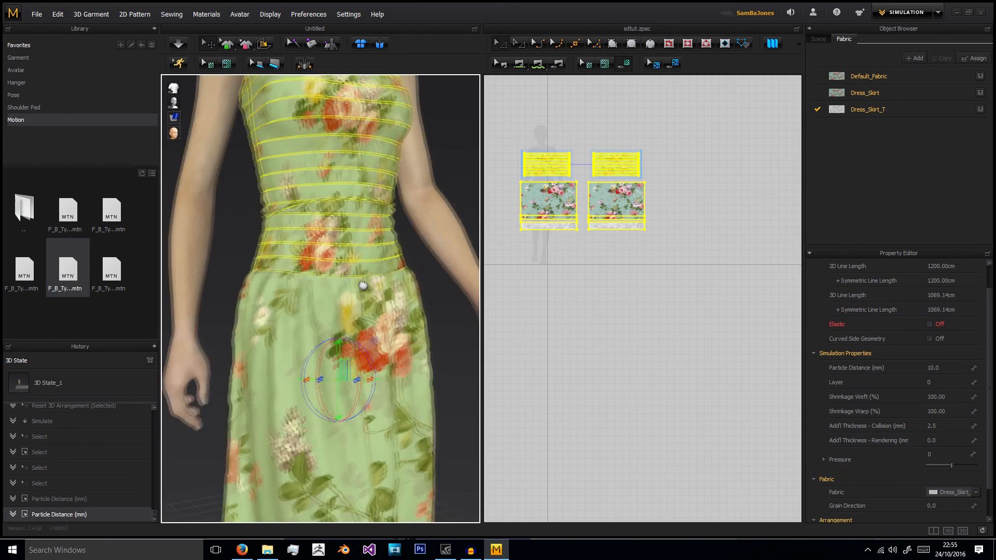
click(422, 244)
right_drag(422, 244, 340, 223)
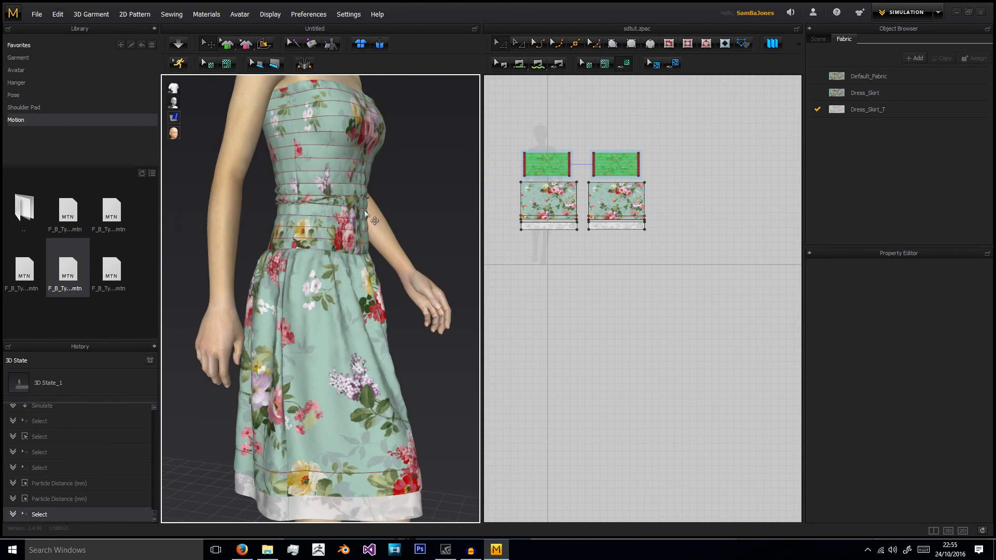
scroll(327, 118, up, 3)
click(179, 45)
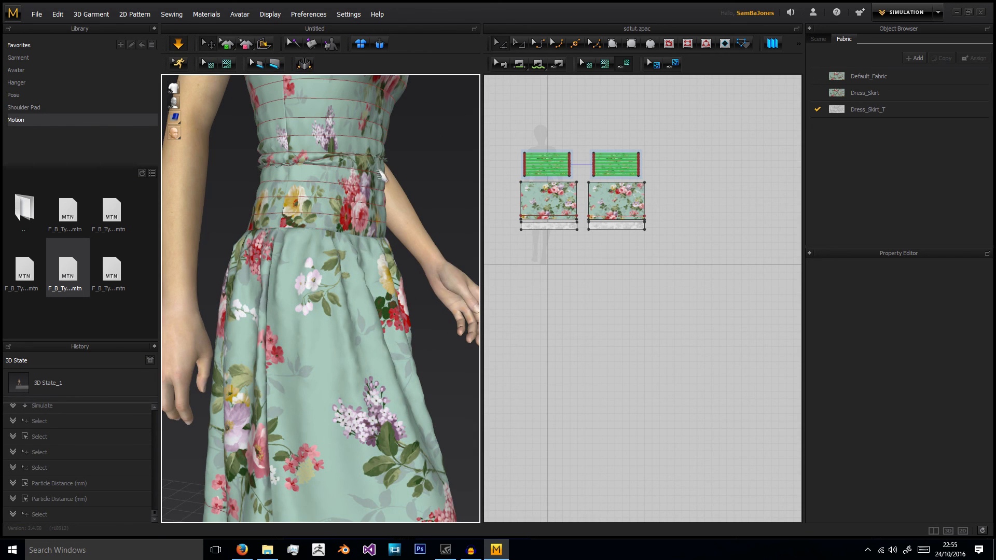
- Pull the waist seam slightly outward and the bodice waist upward to smooth the simulated folds
click(393, 232)
drag(393, 231, 398, 234)
click(418, 201)
drag(383, 150, 383, 125)
click(437, 139)
scroll(425, 166, down, 5)
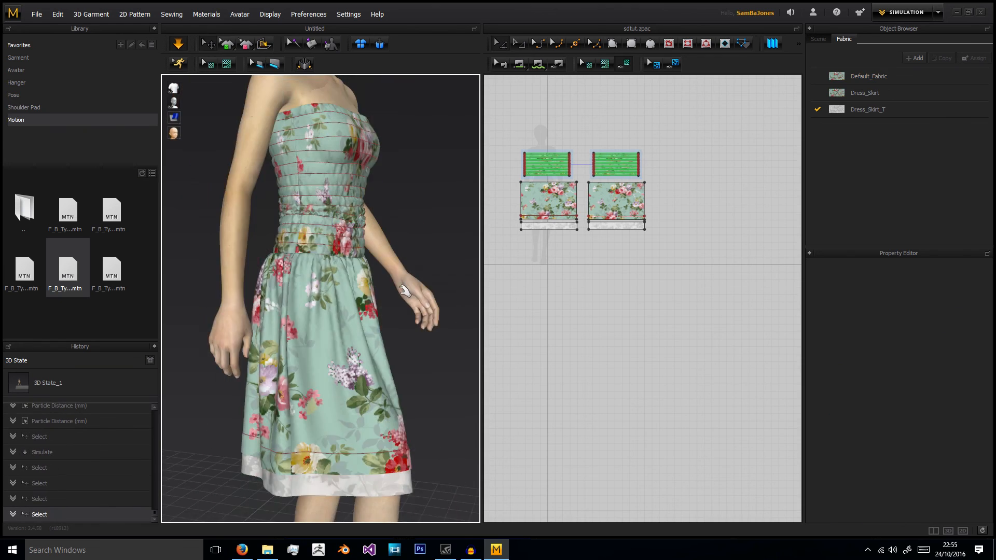
- Replay the avatar's motion with the refined dress and watch the drape from the front
right_drag(362, 285, 321, 286)
middle_drag(321, 287, 437, 266)
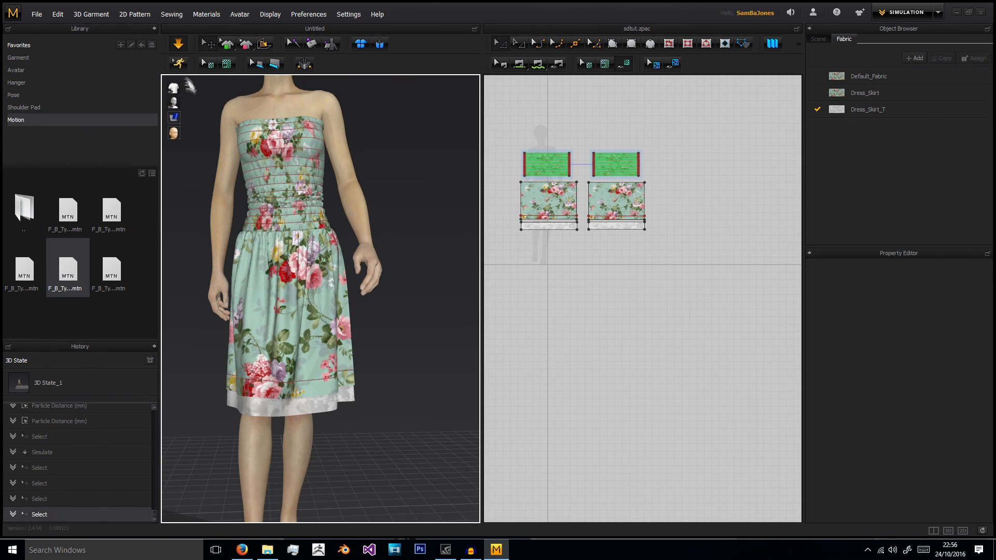
scroll(327, 312, down, 5)
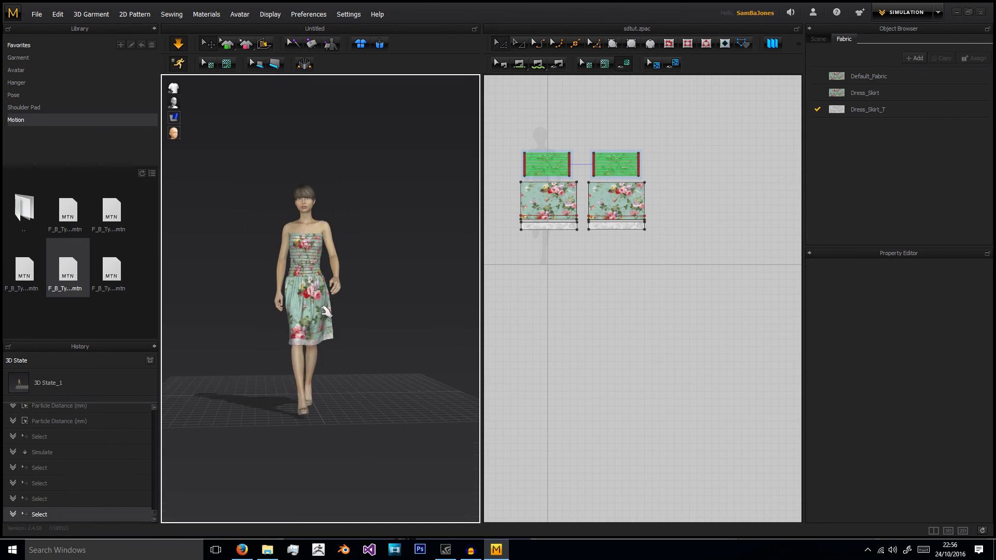
middle_drag(296, 321, 331, 306)
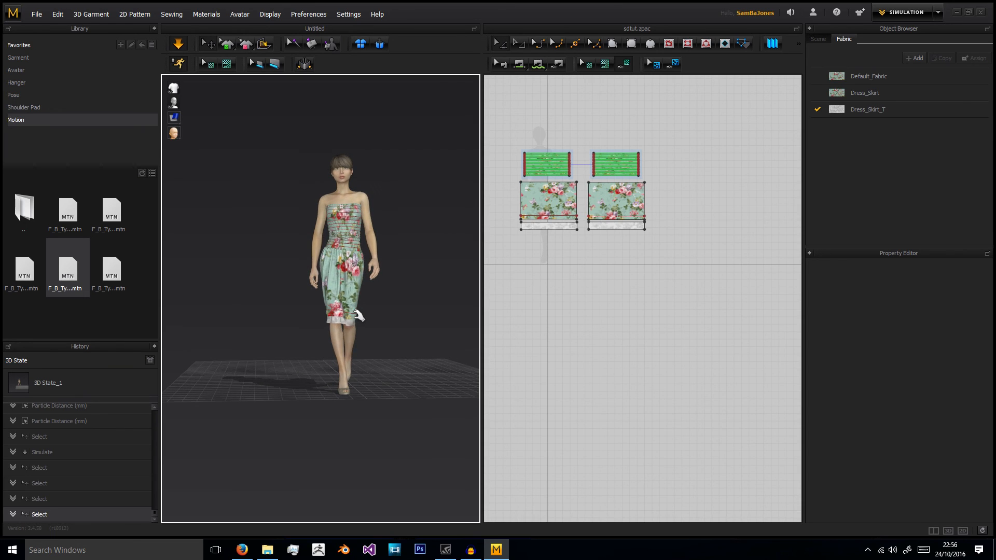